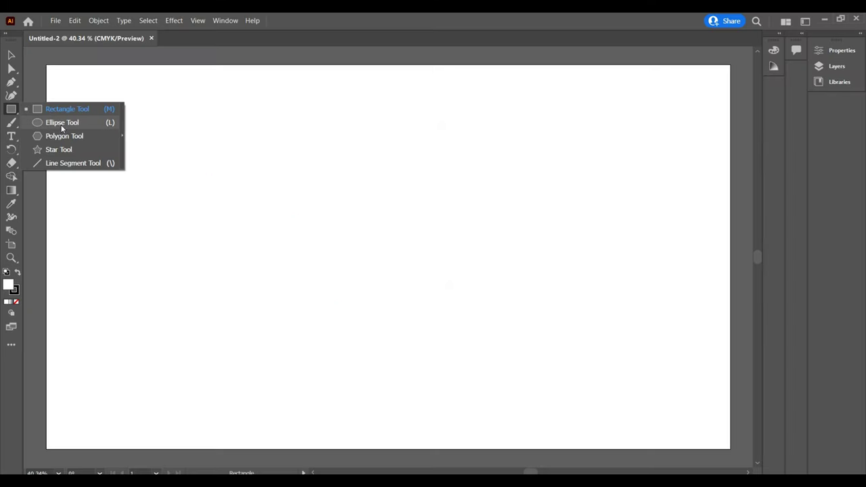
# - Choose the Star tool from the shape tools flyout on the blank artboard
pyautogui.click(47, 122)
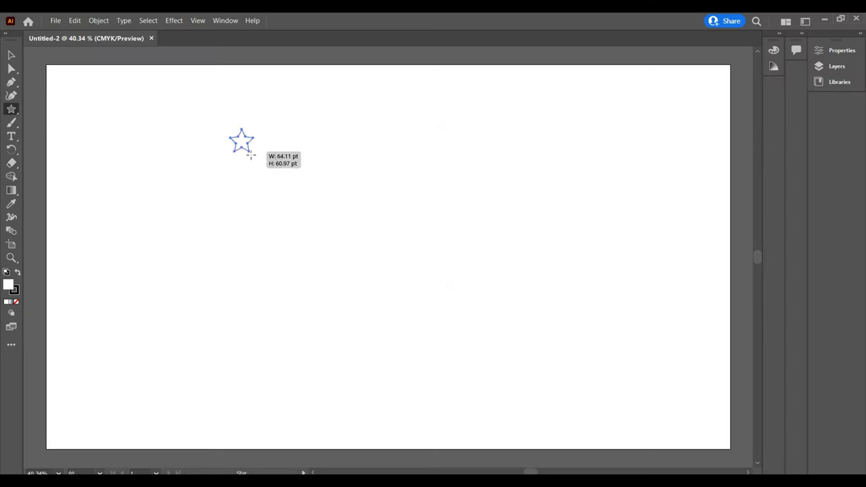
# - Draw a ten-point star and move it to the page centre
pyautogui.moveTo(250, 156); pyautogui.dragTo(304, 194)
pyautogui.click(353, 189)
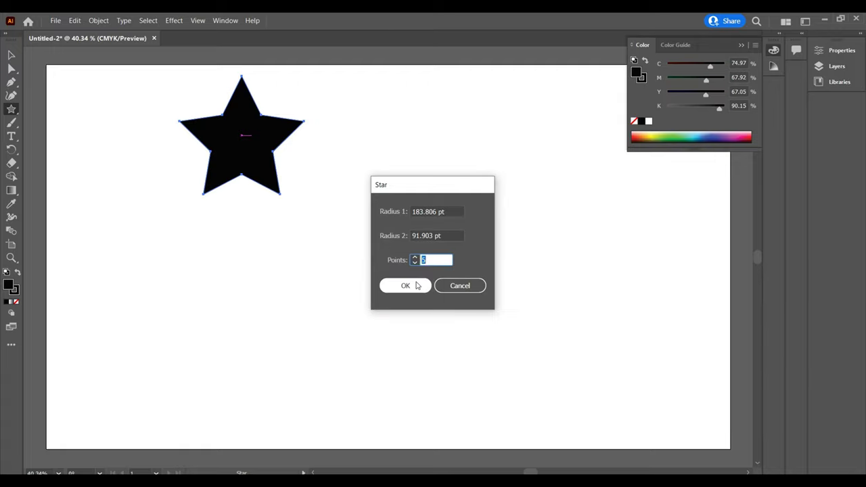
pyautogui.click(404, 287)
pyautogui.moveTo(460, 286); pyautogui.dragTo(359, 271)
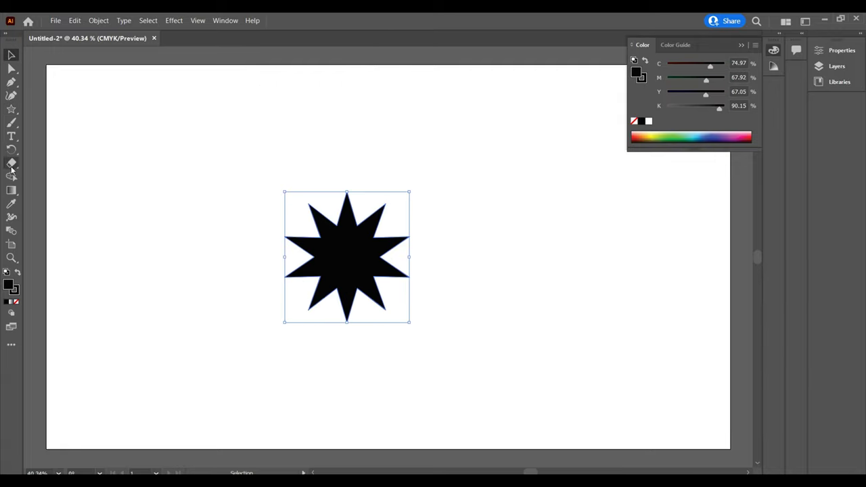
# - Draw a circle with the Ellipse tool and centre it over the star
pyautogui.click(11, 109)
pyautogui.click(76, 121)
pyautogui.moveTo(147, 117); pyautogui.dragTo(286, 257)
pyautogui.press('v')
pyautogui.moveTo(238, 182); pyautogui.dragTo(367, 249)
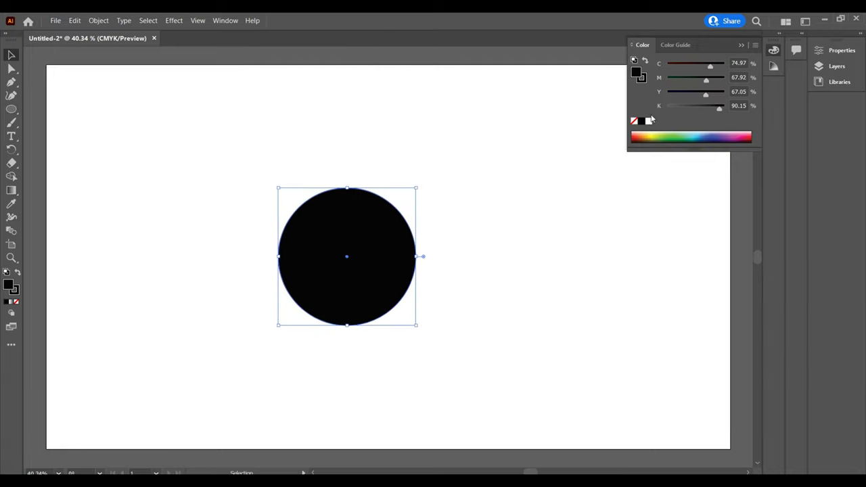
# - Give the circle no fill and a 50 pt yellow stroke, then shrink the ring around the star
pyautogui.click(841, 50)
pyautogui.click(676, 174)
pyautogui.click(556, 203)
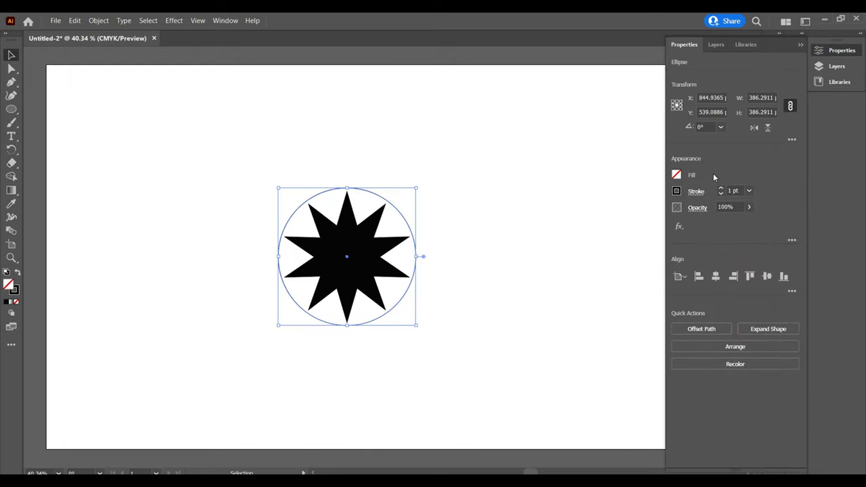
pyautogui.click(677, 191)
pyautogui.click(573, 230)
pyautogui.click(734, 191)
pyautogui.scroll(3, 733, 191)
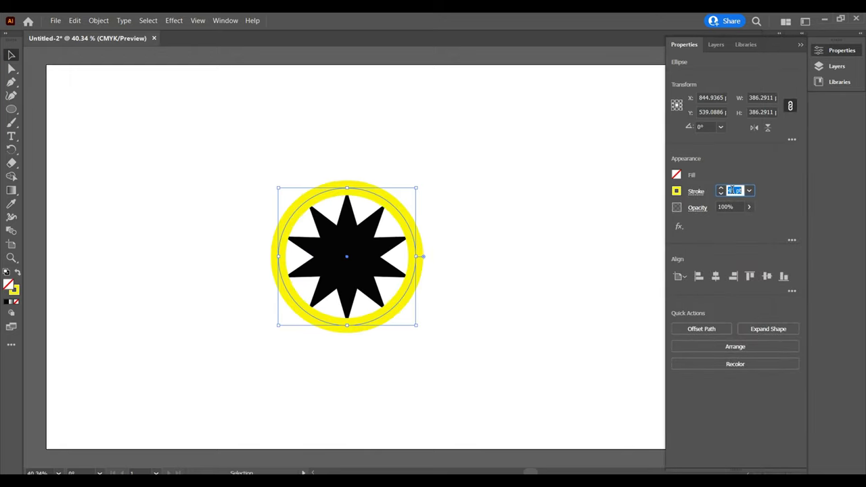
pyautogui.scroll(3, 721, 207)
pyautogui.click(400, 305)
pyautogui.click(409, 318)
pyautogui.moveTo(416, 325)
pyautogui.mouseDown()
pyautogui.moveTo(398, 306)
pyautogui.moveTo(404, 312)
pyautogui.mouseUp()
# - Try merging star and ring regions with Shape Builder, undoing each attempt
pyautogui.hotkey('ctrl', 'a')
pyautogui.moveTo(346, 369); pyautogui.dragTo(315, 300)
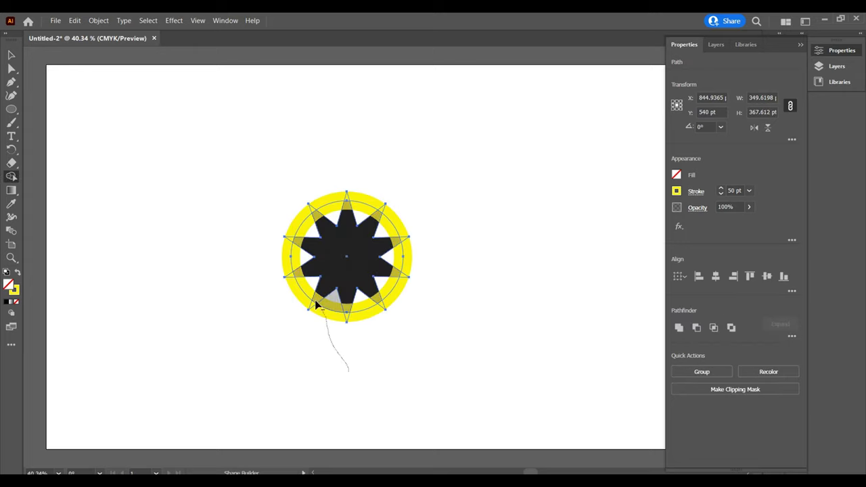
pyautogui.hotkey('ctrl', 'z')
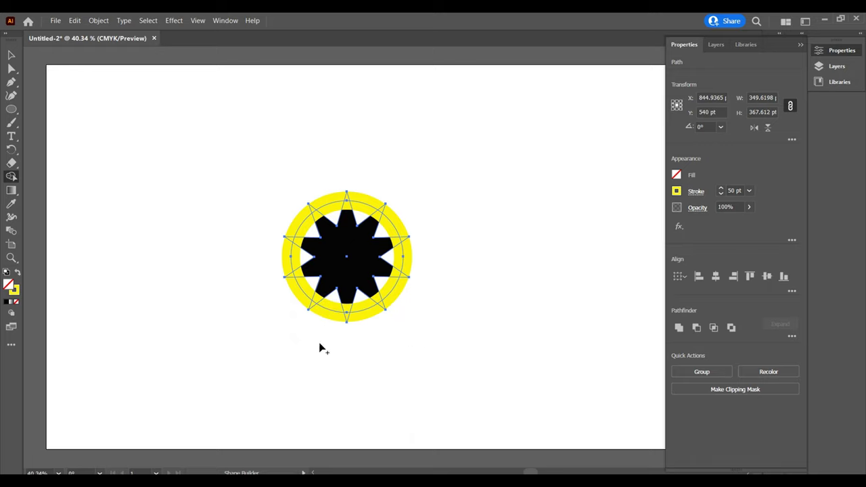
pyautogui.moveTo(321, 348); pyautogui.dragTo(336, 315)
pyautogui.hotkey('ctrl', 'z')
pyautogui.hotkey('ctrl', 'z')
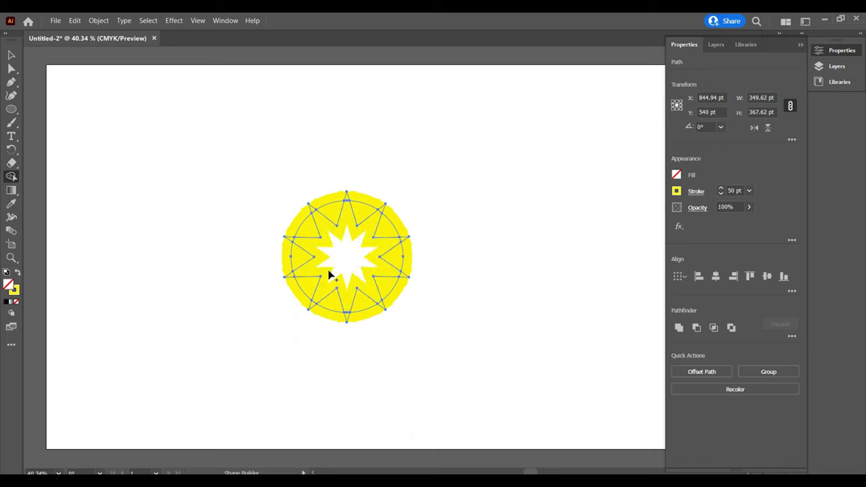
pyautogui.hotkey('ctrl', 'z')
pyautogui.press('v')
pyautogui.click(837, 66)
pyautogui.hotkey('shift', 'm')
pyautogui.moveTo(406, 232); pyautogui.dragTo(458, 299)
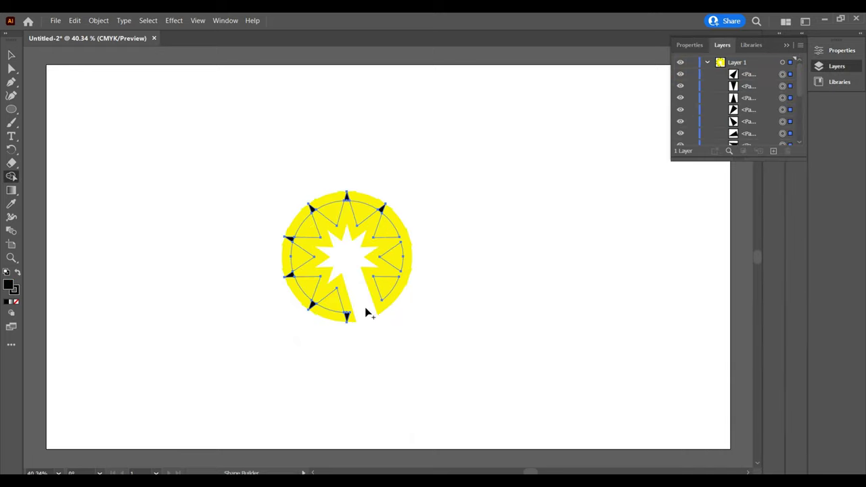
pyautogui.hotkey('ctrl', 'z')
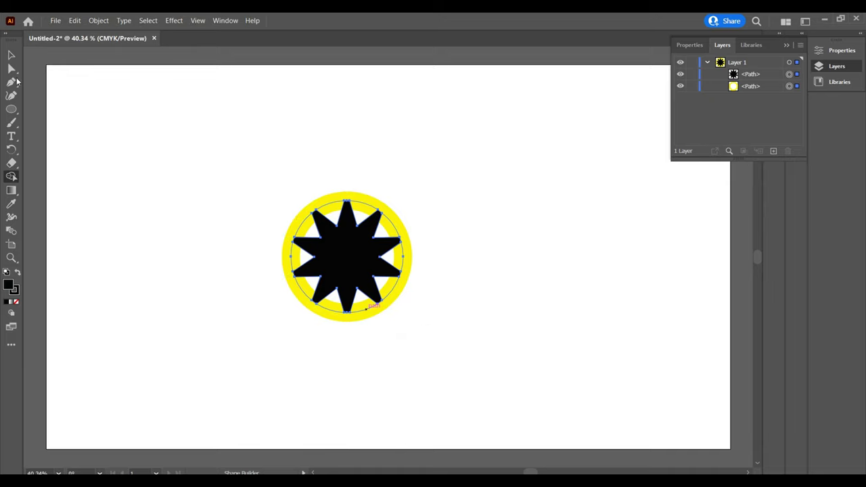
# - Isolate the black star briefly, then move it off the ring to the right
pyautogui.click(11, 54)
pyautogui.doubleClick(347, 257)
pyautogui.press('Escape')
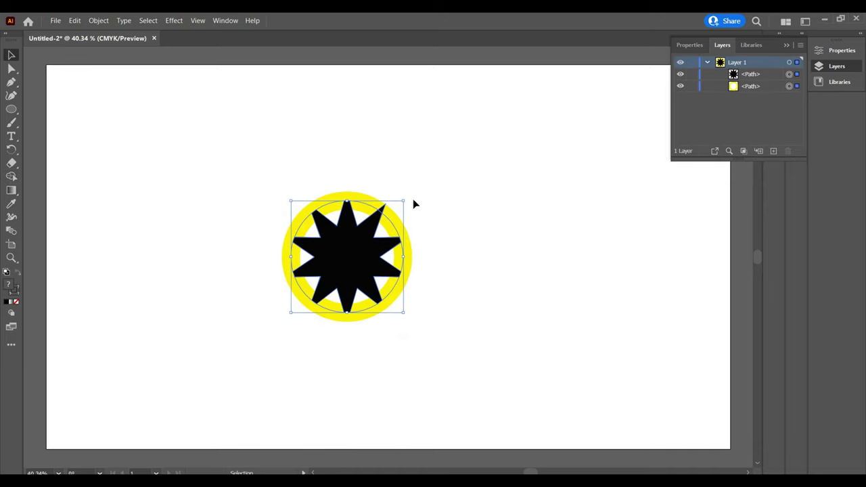
pyautogui.press('a')
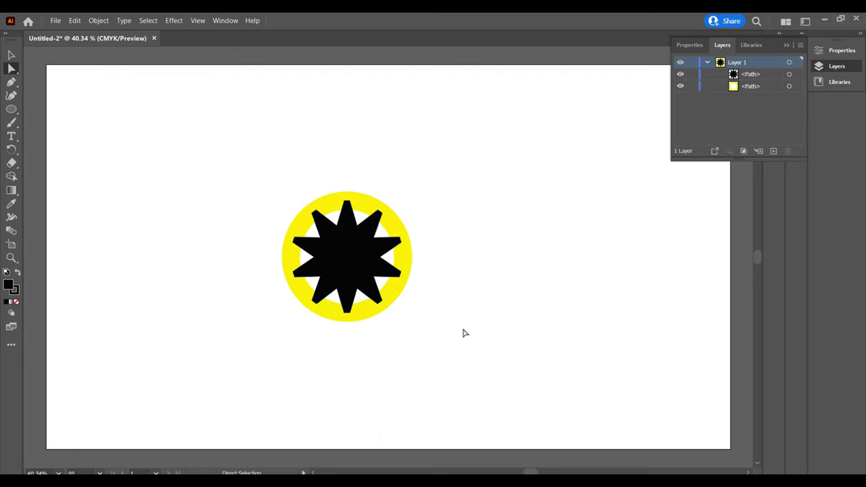
pyautogui.moveTo(346, 270); pyautogui.dragTo(507, 282)
# - Delete the yellow ring and draw a new black-filled circle with no stroke
pyautogui.press('Delete')
pyautogui.press('l')
pyautogui.moveTo(289, 144); pyautogui.dragTo(355, 207)
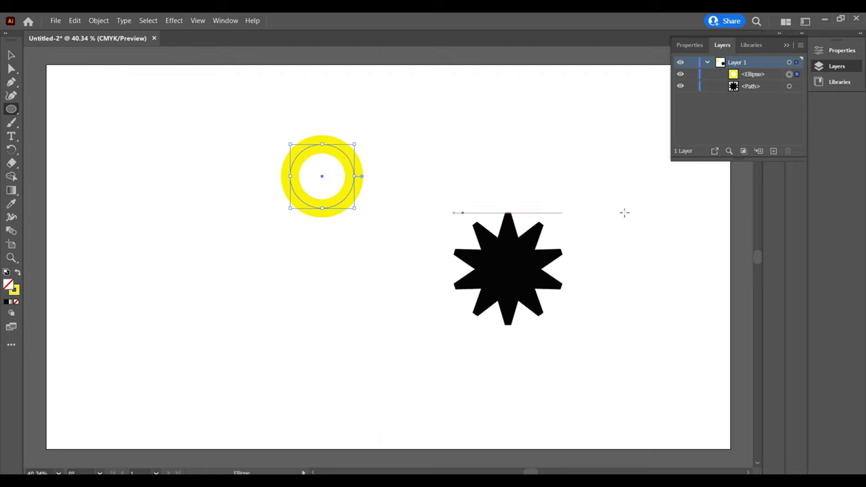
pyautogui.click(786, 45)
pyautogui.click(641, 121)
pyautogui.click(841, 50)
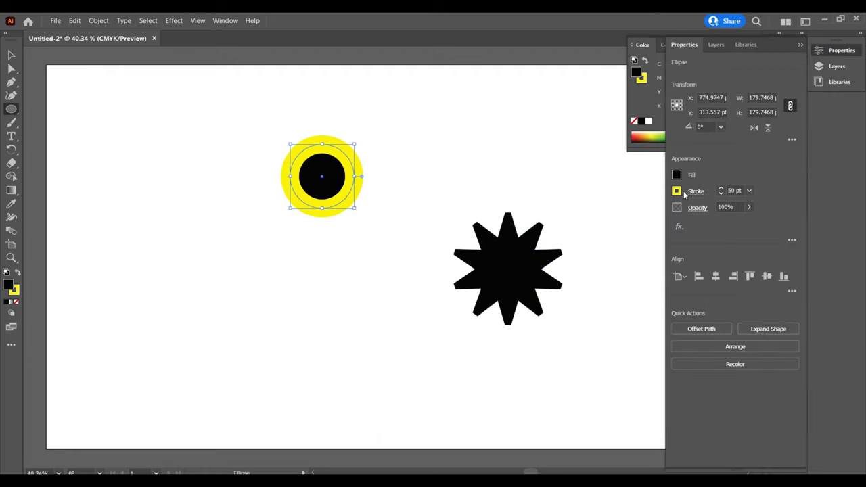
pyautogui.click(675, 191)
pyautogui.click(553, 232)
# - Size and centre the black circle on the star, then merge them into a gear with Shape Builder
pyautogui.press('v')
pyautogui.moveTo(354, 208); pyautogui.dragTo(398, 251)
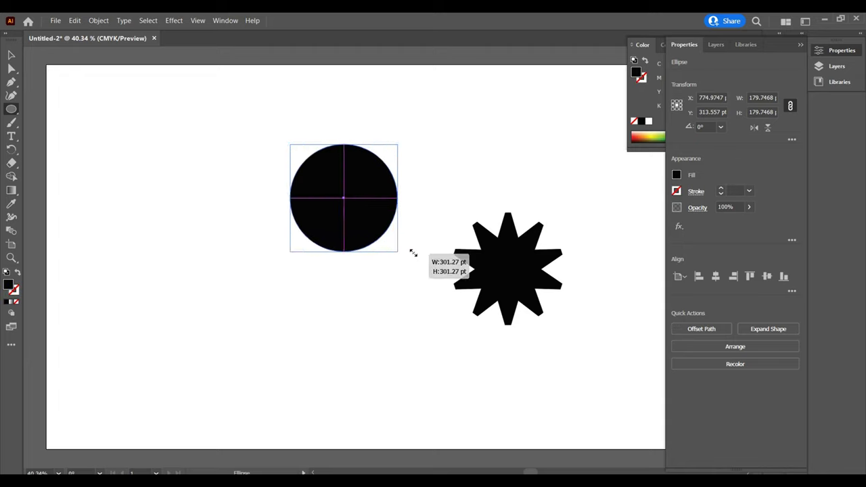
pyautogui.moveTo(366, 219); pyautogui.dragTo(530, 291)
pyautogui.moveTo(562, 322); pyautogui.dragTo(552, 314)
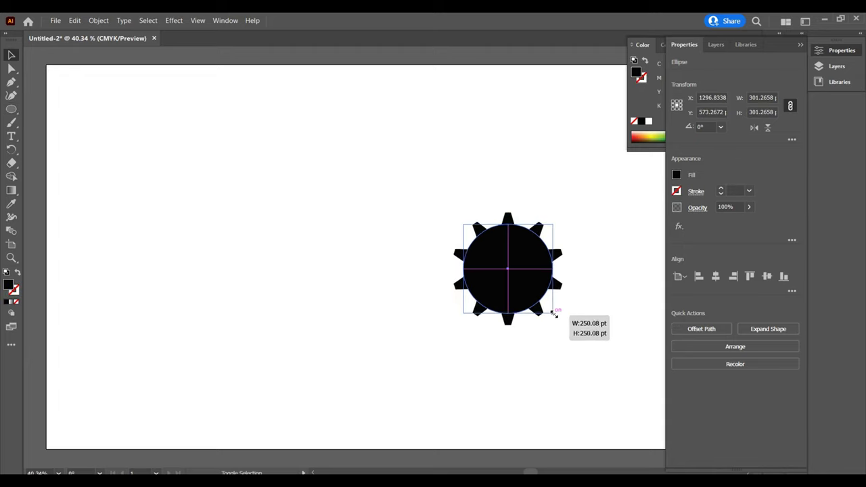
pyautogui.moveTo(520, 287); pyautogui.dragTo(520, 292)
pyautogui.moveTo(426, 199); pyautogui.dragTo(466, 227)
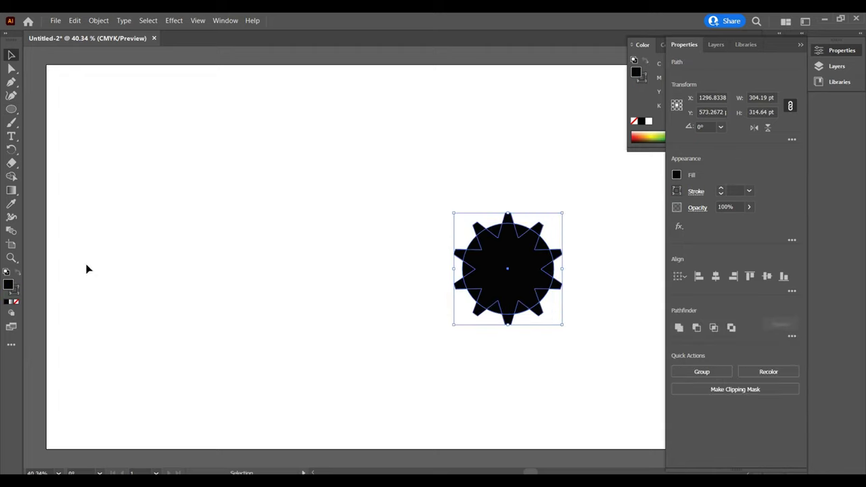
pyautogui.click(12, 177)
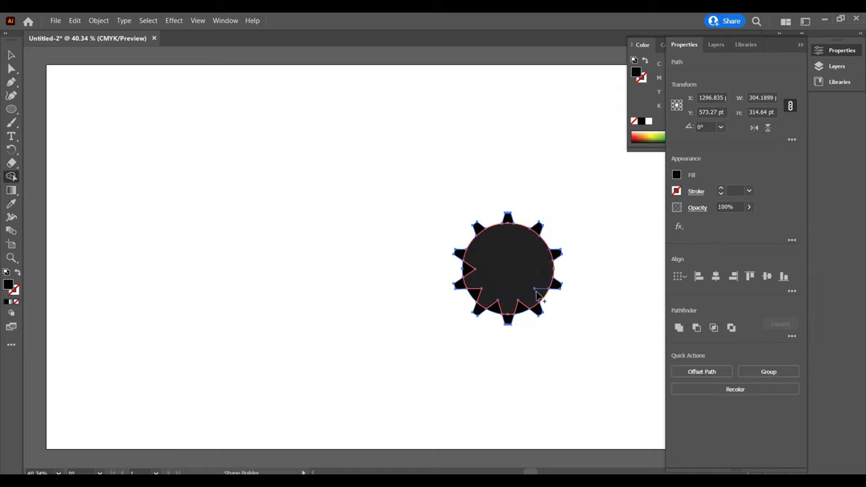
pyautogui.moveTo(477, 292); pyautogui.dragTo(427, 246)
# - Shrink the gear, duplicate it and line both gears up side by side
pyautogui.press('v')
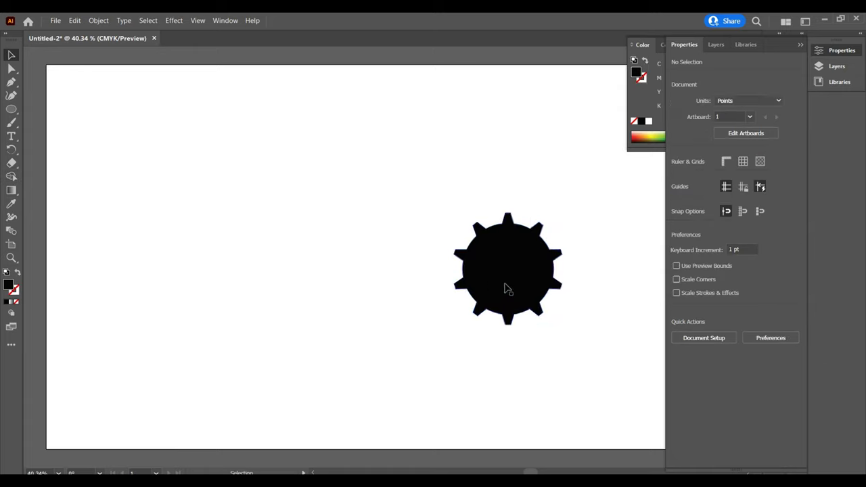
pyautogui.click(540, 301)
pyautogui.click(523, 313)
pyautogui.hotkey('ctrl', 'v')
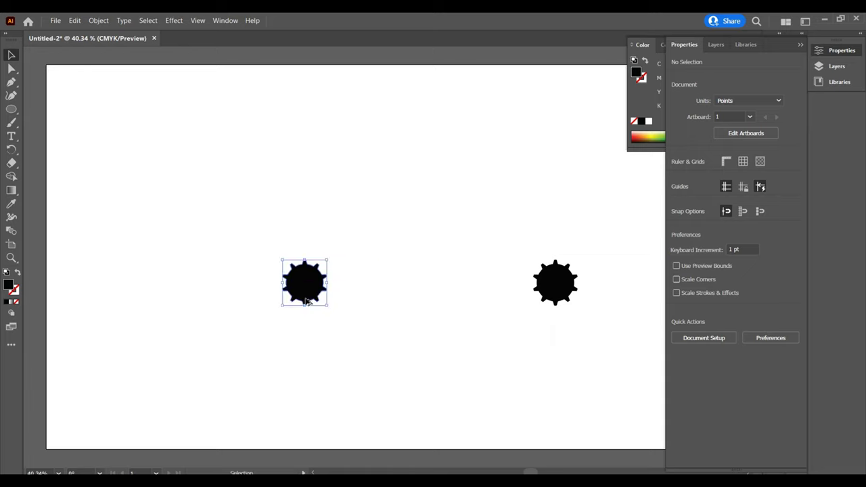
pyautogui.moveTo(299, 293); pyautogui.dragTo(285, 290)
pyautogui.moveTo(554, 291); pyautogui.dragTo(571, 291)
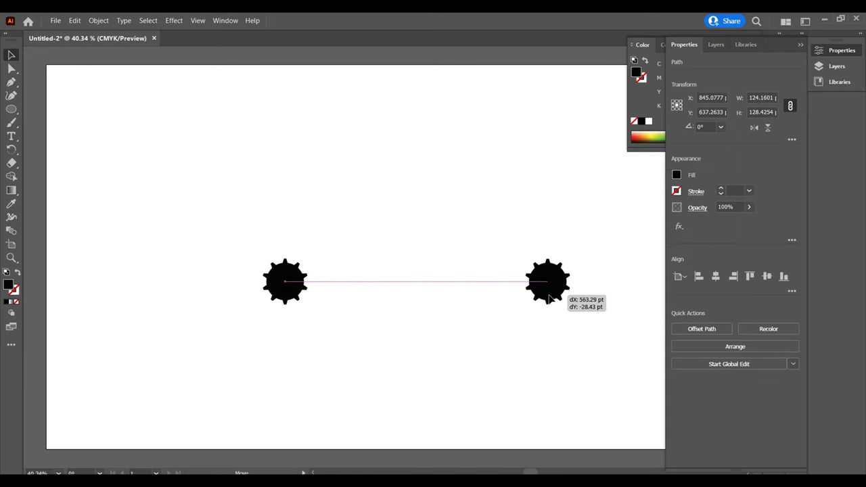
pyautogui.click(302, 333)
# - Draw a wide black-filled rectangle above the gears
pyautogui.press('m')
pyautogui.hotkey('shift', 'x')
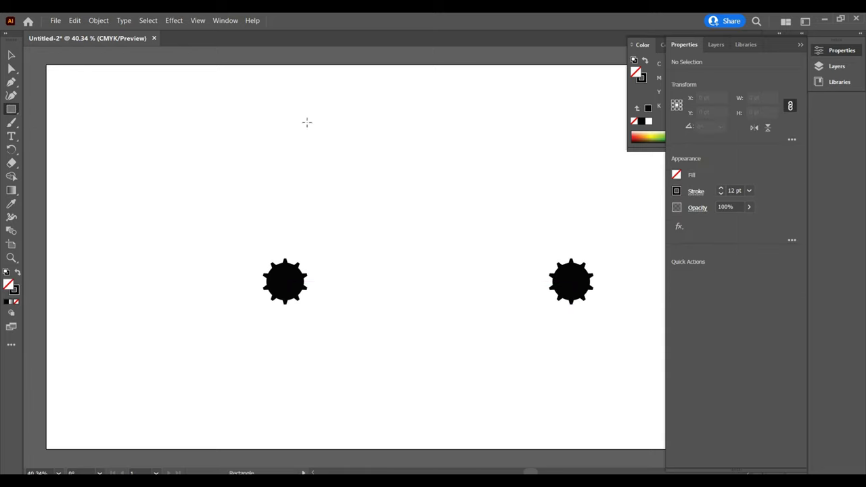
pyautogui.moveTo(239, 115); pyautogui.dragTo(595, 221)
pyautogui.click(675, 190)
pyautogui.click(576, 231)
pyautogui.press('v')
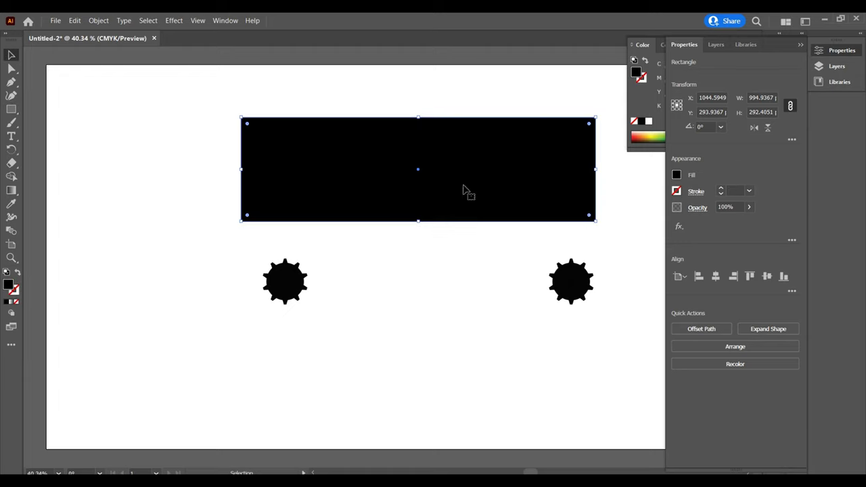
pyautogui.moveTo(464, 189); pyautogui.dragTo(411, 186)
# - Draw a triangle, rotate it and place it over the rectangle's right end
pyautogui.moveTo(10, 109); pyautogui.dragTo(54, 143)
pyautogui.moveTo(375, 259); pyautogui.dragTo(430, 319)
pyautogui.press('v')
pyautogui.moveTo(375, 255); pyautogui.dragTo(446, 340)
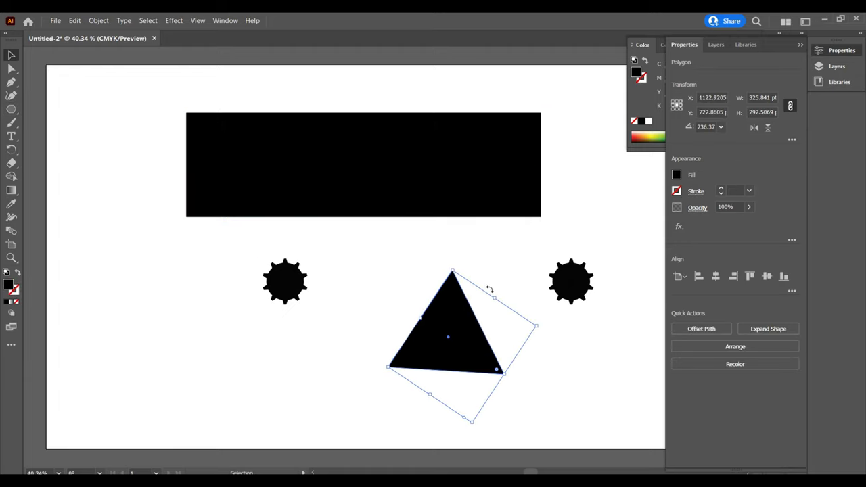
pyautogui.moveTo(489, 289); pyautogui.dragTo(534, 317)
pyautogui.moveTo(474, 357)
pyautogui.mouseDown()
pyautogui.moveTo(566, 203)
pyautogui.moveTo(582, 207)
pyautogui.moveTo(653, 171)
pyautogui.mouseUp()
# - Make the triangle yellow, set it upright on the right end, and place a copy at the left end
pyautogui.click(676, 175)
pyautogui.click(589, 219)
pyautogui.press('Escape')
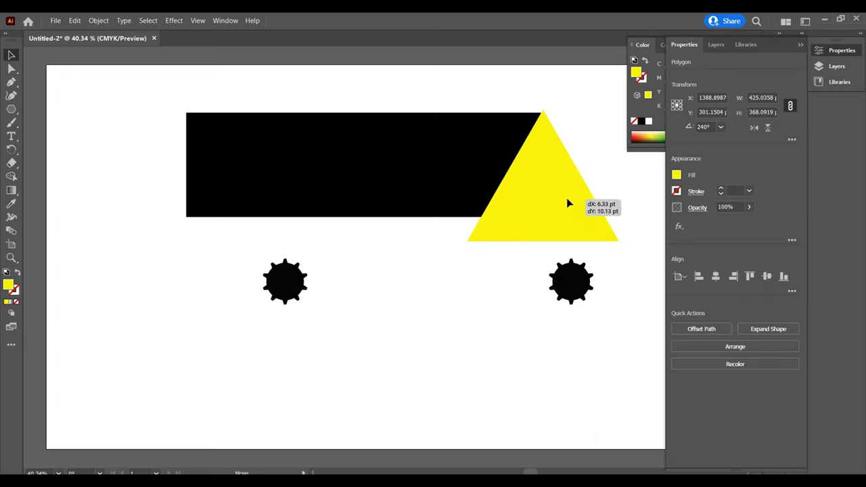
pyautogui.moveTo(618, 244); pyautogui.dragTo(608, 257)
pyautogui.moveTo(549, 207); pyautogui.dragTo(535, 211)
pyautogui.moveTo(595, 260); pyautogui.dragTo(640, 210)
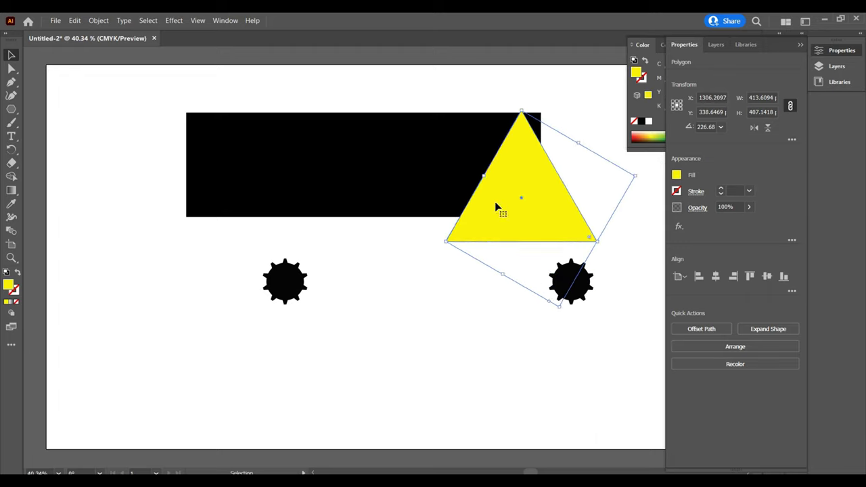
pyautogui.moveTo(496, 207)
pyautogui.mouseDown()
pyautogui.moveTo(537, 219)
pyautogui.moveTo(186, 231)
pyautogui.mouseUp()
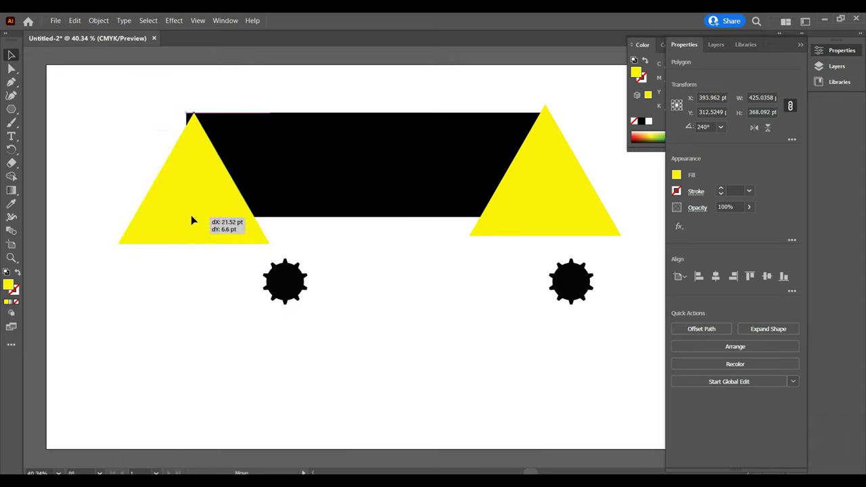
pyautogui.click(559, 238)
# - Top-align the triangles with the bar and Shape Builder-erase their regions, leaving a trapezoid
pyautogui.hotkey('ctrl', 'a')
pyautogui.click(472, 307)
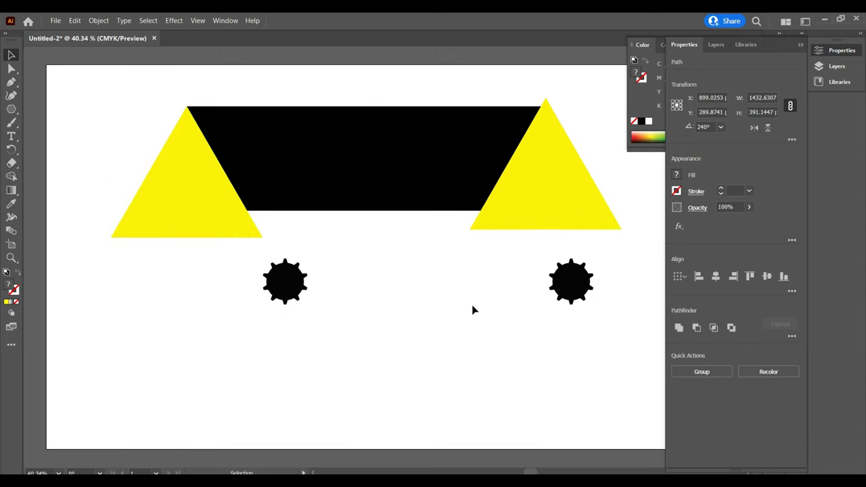
pyautogui.moveTo(472, 308); pyautogui.dragTo(574, 228)
pyautogui.hotkey('ctrl', 'a')
pyautogui.moveTo(156, 216); pyautogui.dragTo(217, 176)
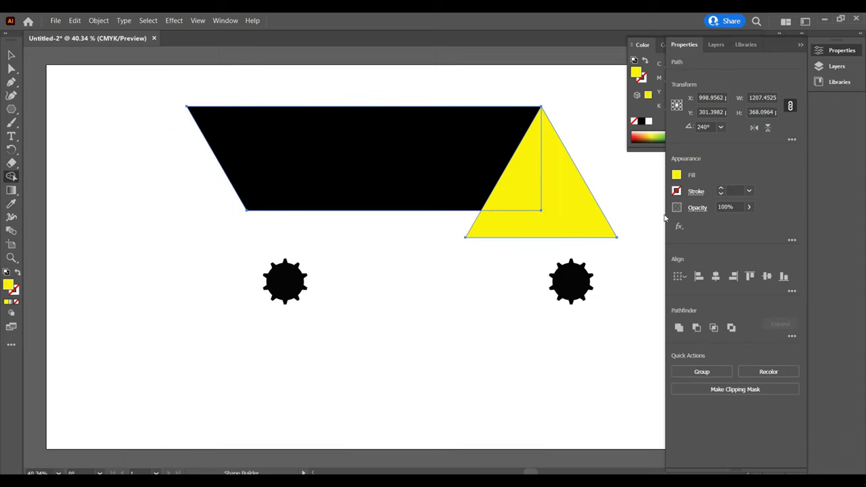
pyautogui.moveTo(575, 216); pyautogui.dragTo(514, 176)
pyautogui.click(11, 69)
pyautogui.click(677, 175)
# - Give the trapezoid no fill and a 15 pt black stroke
pyautogui.click(556, 215)
pyautogui.click(676, 191)
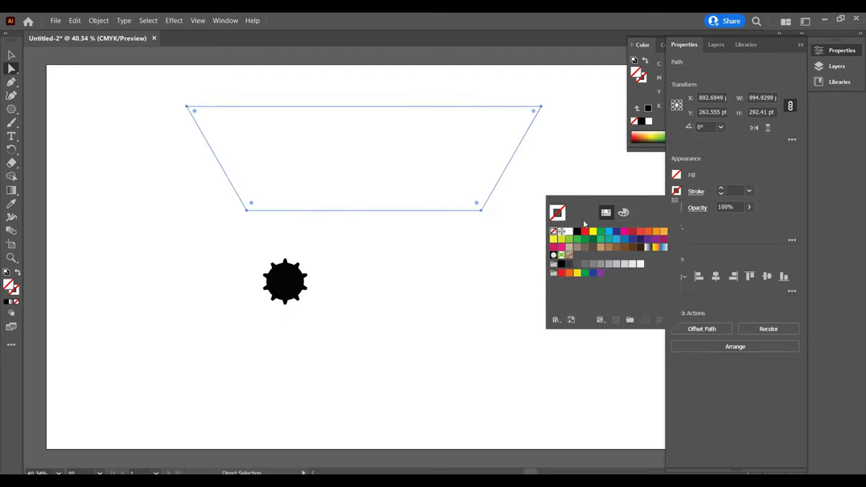
pyautogui.click(582, 231)
pyautogui.write('15')
pyautogui.hotkey('ctrl', 'shift', 'a')
pyautogui.click(455, 210)
pyautogui.hotkey('ctrl', '+')
pyautogui.hotkey('ctrl', '+')
pyautogui.hotkey('ctrl', '-')
pyautogui.hotkey('ctrl', '-')
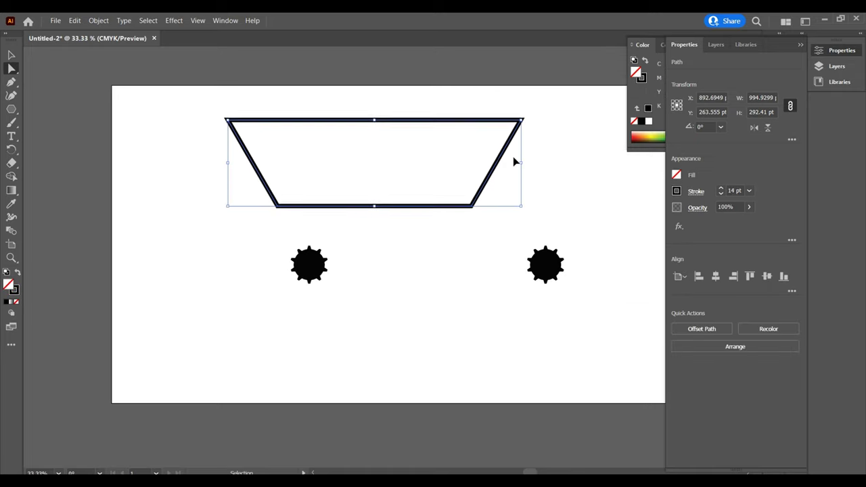
# - Round the trapezoid's lower corners by dragging the corner widget
pyautogui.click(470, 206)
pyautogui.scroll(3, 470, 206)
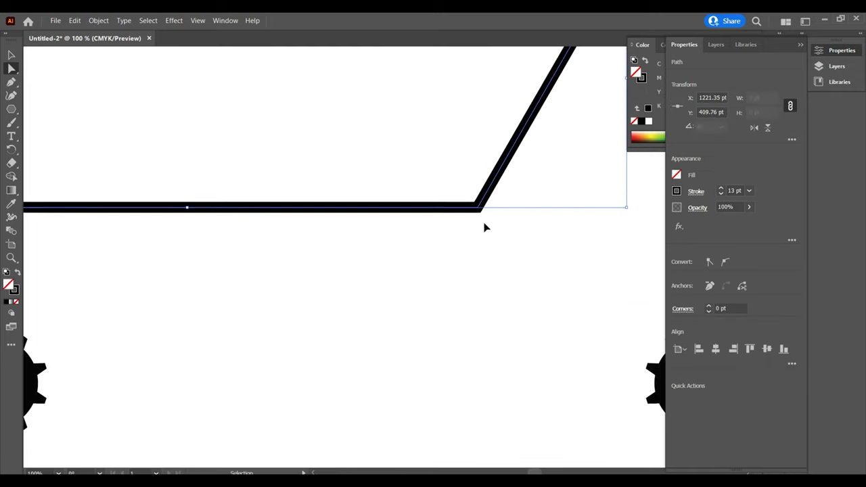
pyautogui.moveTo(483, 226)
pyautogui.mouseDown()
pyautogui.moveTo(429, 183)
pyautogui.moveTo(473, 308)
pyautogui.mouseUp()
pyautogui.press('super')
pyautogui.click(503, 299)
pyautogui.hotkey('ctrl', '-')
pyautogui.hotkey('ctrl', '-')
pyautogui.hotkey('ctrl', '-')
# - Move the trapezoid down onto the gears and narrow it to wrap both
pyautogui.press('v')
pyautogui.click(498, 258)
pyautogui.moveTo(586, 345); pyautogui.dragTo(587, 344)
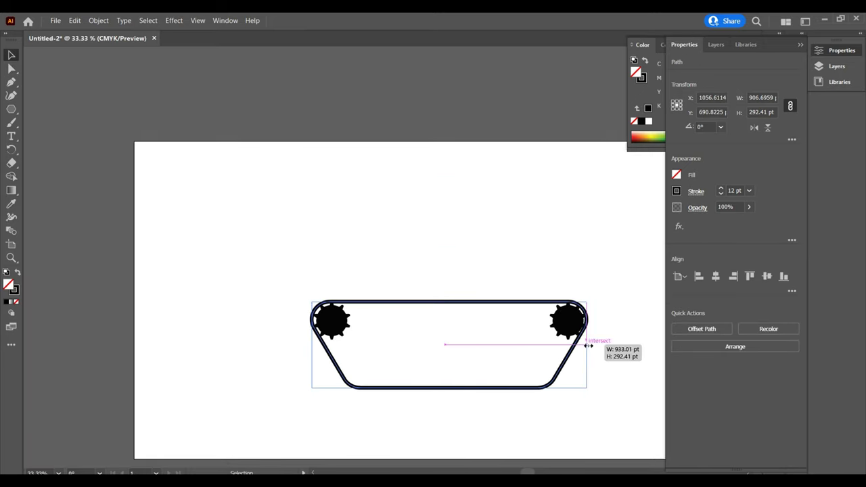
pyautogui.moveTo(306, 345); pyautogui.dragTo(315, 346)
pyautogui.click(533, 253)
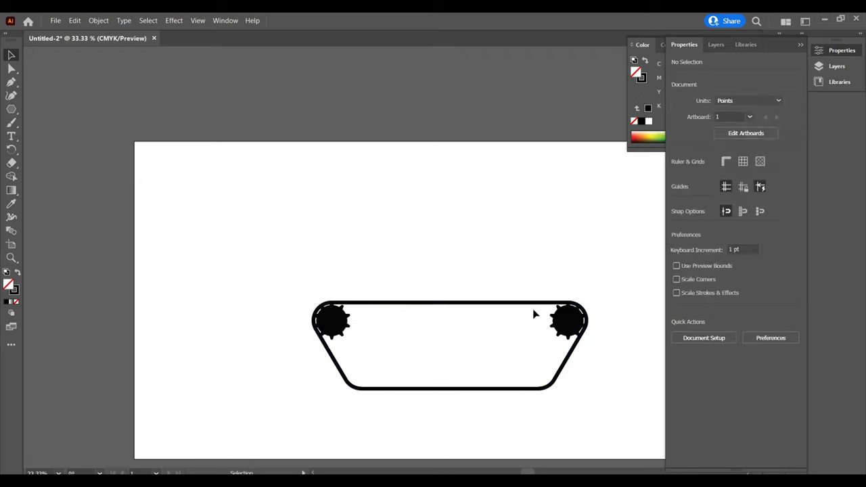
pyautogui.click(534, 303)
# - Review the track outline's appearance settings, then zoom in on the track
pyautogui.click(792, 241)
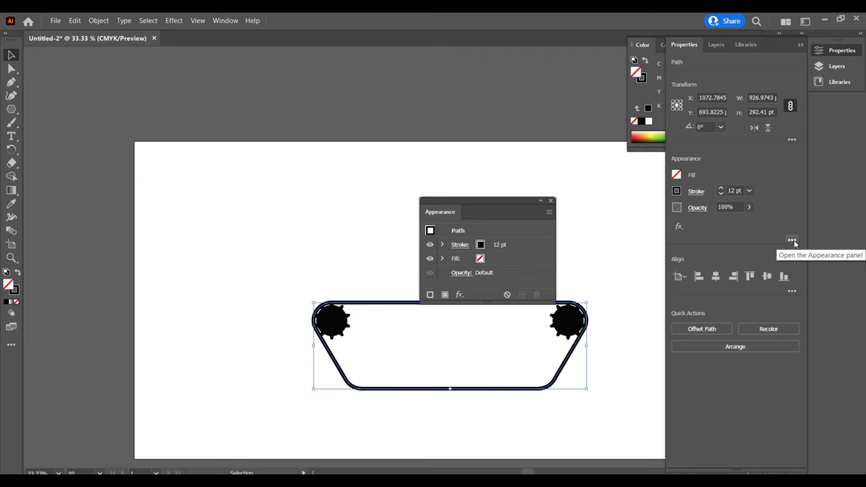
pyautogui.click(551, 201)
pyautogui.click(379, 416)
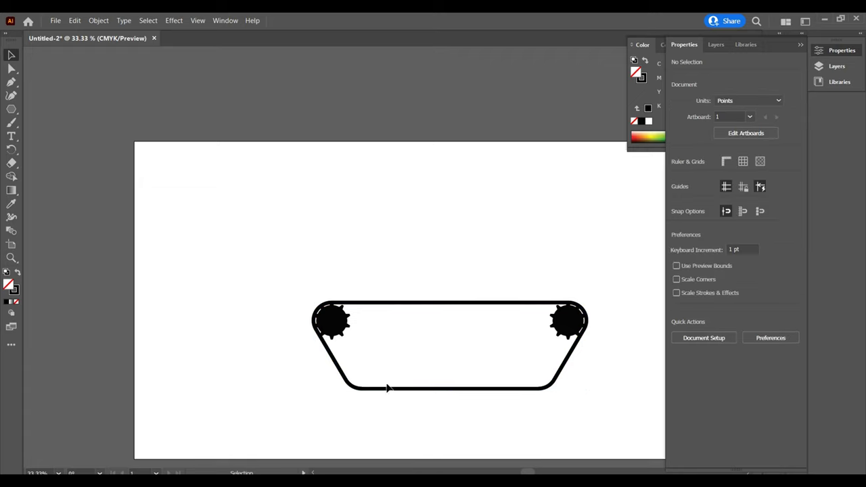
pyautogui.scroll(-1, 379, 416)
pyautogui.hotkey('ctrl', '+')
pyautogui.click(11, 109)
# - Draw a road-wheel circle with yellow fill and a 35 pt stroke
pyautogui.click(68, 124)
pyautogui.moveTo(196, 97)
pyautogui.mouseDown()
pyautogui.moveTo(273, 233)
pyautogui.moveTo(333, 238)
pyautogui.moveTo(333, 251)
pyautogui.mouseUp()
pyautogui.press('v')
pyautogui.press('l')
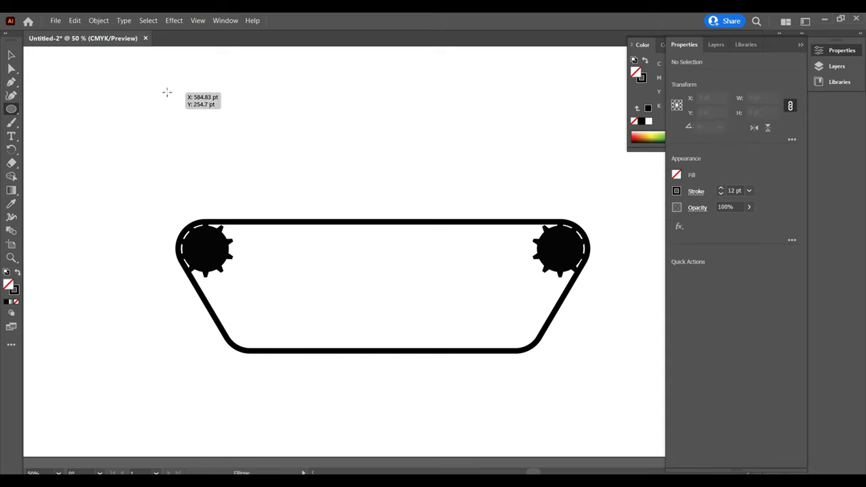
pyautogui.moveTo(166, 89)
pyautogui.mouseDown()
pyautogui.moveTo(268, 191)
pyautogui.moveTo(247, 169)
pyautogui.moveTo(290, 338)
pyautogui.moveTo(262, 319)
pyautogui.moveTo(263, 344)
pyautogui.moveTo(325, 336)
pyautogui.moveTo(531, 340)
pyautogui.moveTo(526, 335)
pyautogui.mouseUp()
pyautogui.click(676, 175)
pyautogui.click(580, 216)
pyautogui.click(734, 190)
pyautogui.write('35')
# - Space the five wheels evenly along the track and draw a thin upright rectangle
pyautogui.moveTo(420, 338); pyautogui.dragTo(449, 338)
pyautogui.moveTo(309, 328); pyautogui.dragTo(315, 328)
pyautogui.moveTo(368, 328); pyautogui.dragTo(380, 329)
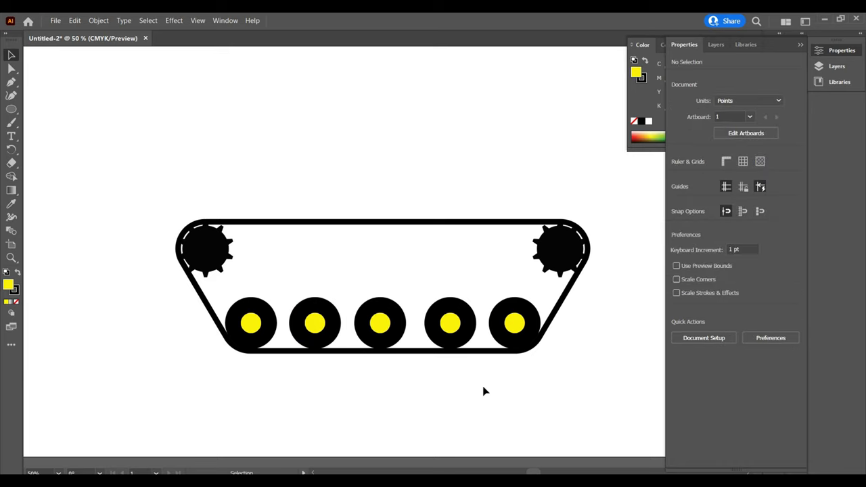
pyautogui.press('m')
pyautogui.moveTo(201, 67); pyautogui.dragTo(214, 143)
# - Fill the strut rectangle green, make it wider and shorter, and unite the green pieces
pyautogui.click(676, 205)
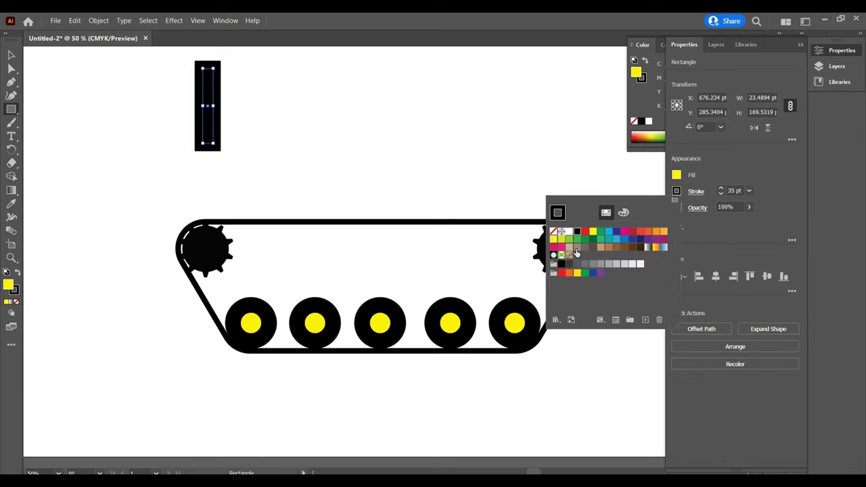
pyautogui.click(554, 213)
pyautogui.click(676, 176)
pyautogui.press('v')
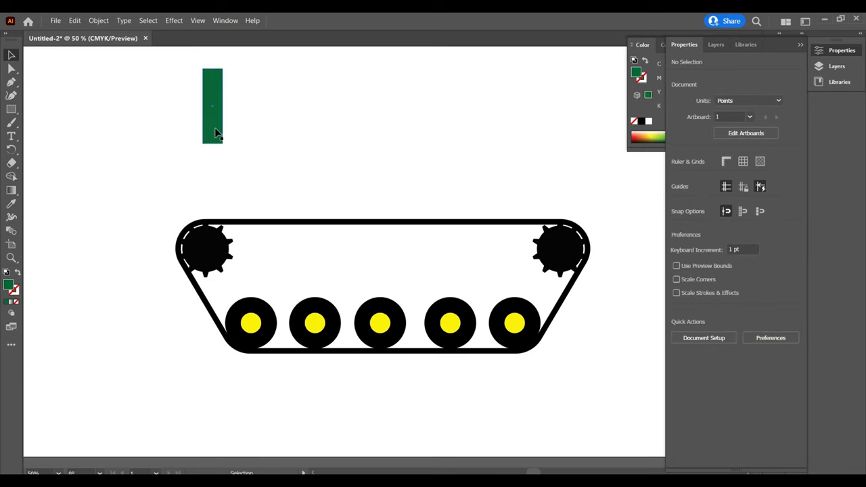
pyautogui.moveTo(213, 143)
pyautogui.mouseDown()
pyautogui.moveTo(223, 116)
pyautogui.moveTo(236, 116)
pyautogui.moveTo(238, 138)
pyautogui.moveTo(236, 88)
pyautogui.moveTo(248, 284)
pyautogui.mouseUp()
pyautogui.click(228, 116)
pyautogui.press('v')
# - Copy the strut onto the remaining wheels with Ctrl+D, then draw a large green body above the tracks
pyautogui.click(839, 67)
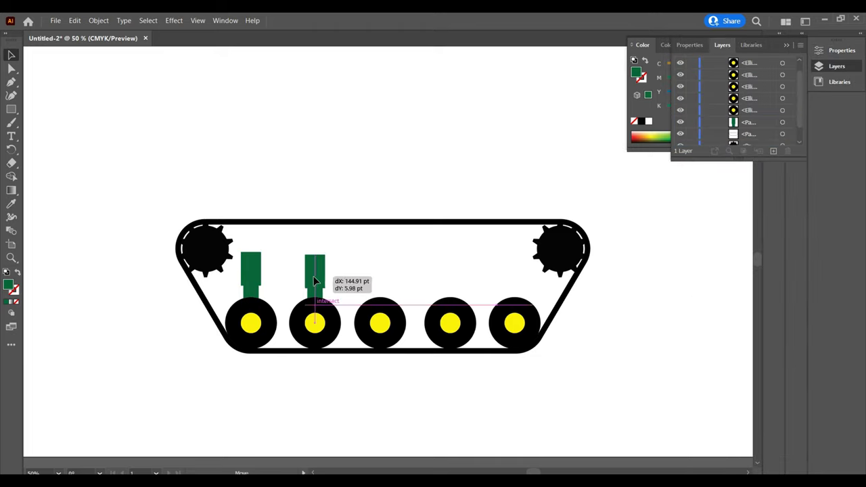
pyautogui.moveTo(311, 284); pyautogui.dragTo(249, 274)
pyautogui.moveTo(316, 281); pyautogui.dragTo(381, 277)
pyautogui.hotkey('ctrl', 'd')
pyautogui.hotkey('ctrl', 'd')
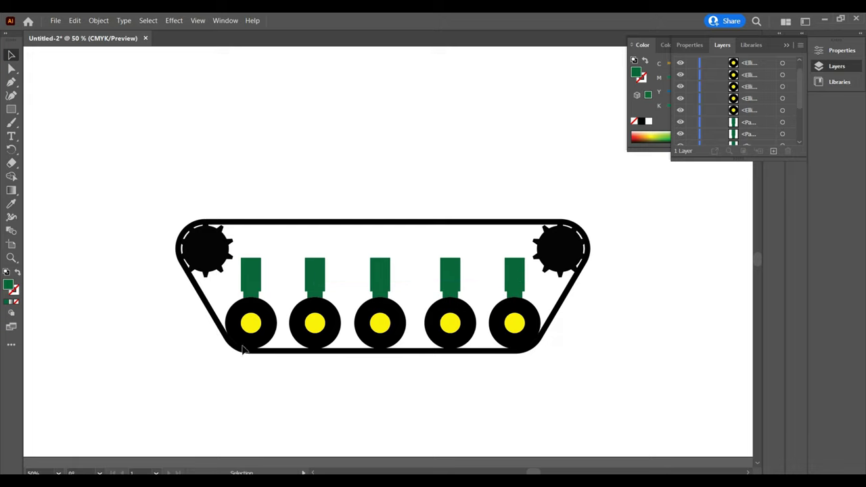
pyautogui.click(10, 109)
pyautogui.moveTo(140, 142)
pyautogui.mouseDown()
pyautogui.moveTo(627, 248)
pyautogui.moveTo(607, 233)
pyautogui.mouseUp()
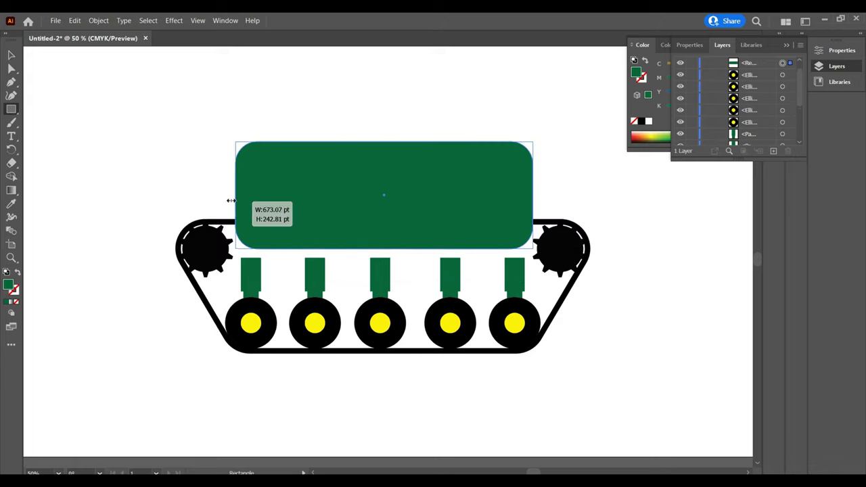
# - Round and shorten the top body, and add a lower green block over the wheel struts
pyautogui.moveTo(531, 195); pyautogui.dragTo(630, 197)
pyautogui.moveTo(449, 145); pyautogui.dragTo(497, 214)
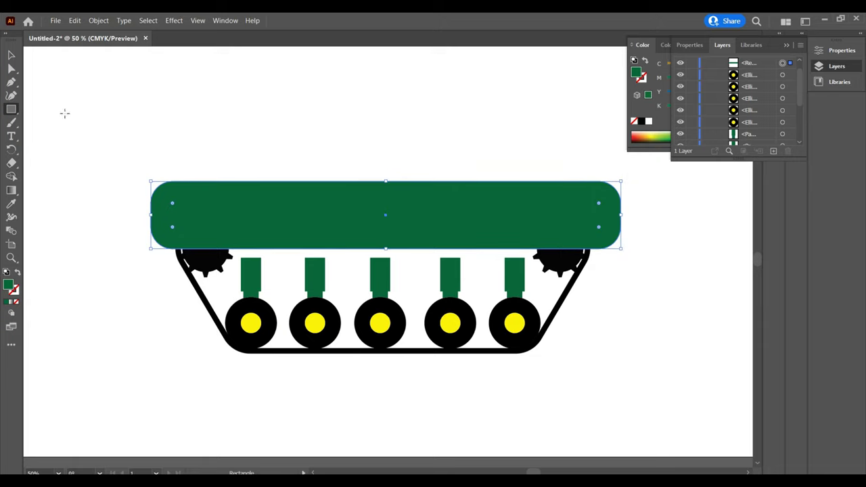
pyautogui.moveTo(170, 78); pyautogui.dragTo(542, 129)
pyautogui.press('v')
pyautogui.moveTo(174, 104)
pyautogui.mouseDown()
pyautogui.moveTo(198, 263)
pyautogui.moveTo(235, 263)
pyautogui.mouseUp()
# - Place a light-green circle over the left sprocket and copy it to the right end
pyautogui.moveTo(11, 119); pyautogui.dragTo(48, 131)
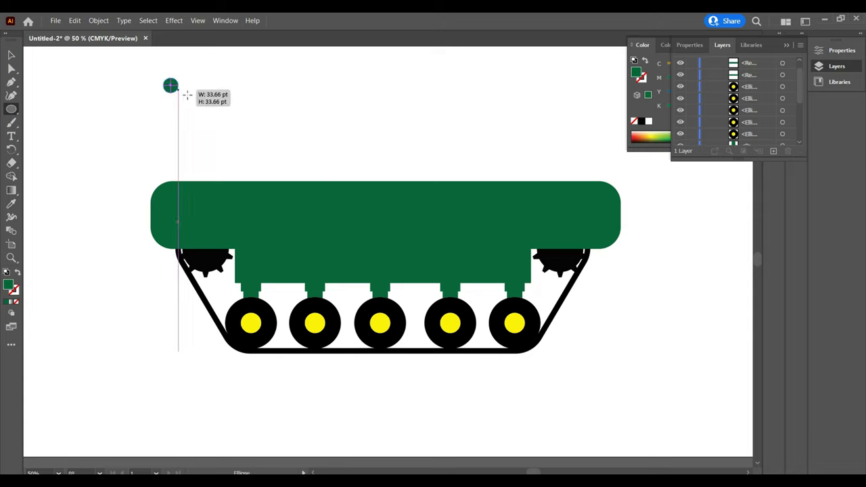
pyautogui.moveTo(162, 77); pyautogui.dragTo(263, 176)
pyautogui.press('v')
pyautogui.moveTo(228, 126)
pyautogui.mouseDown()
pyautogui.moveTo(232, 253)
pyautogui.moveTo(221, 249)
pyautogui.moveTo(589, 248)
pyautogui.mouseUp()
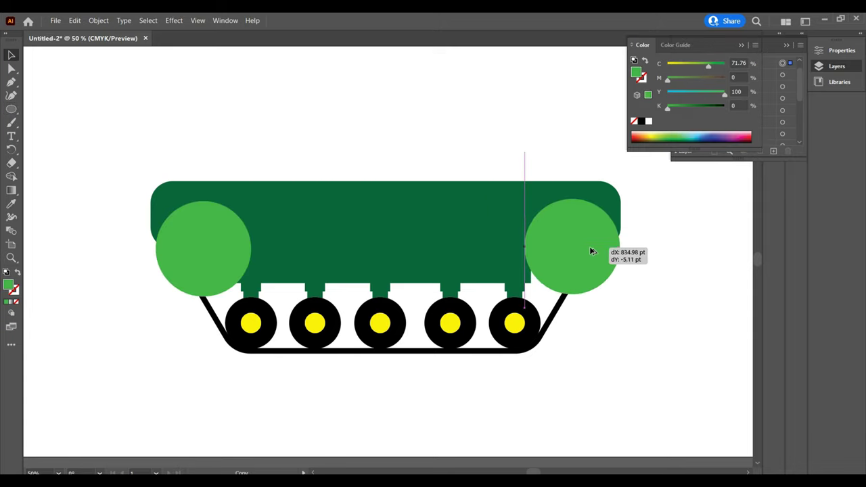
# - Shrink both light-green circles to fit the sprockets and select the whole tank
pyautogui.moveTo(617, 296); pyautogui.dragTo(603, 291)
pyautogui.click(202, 248)
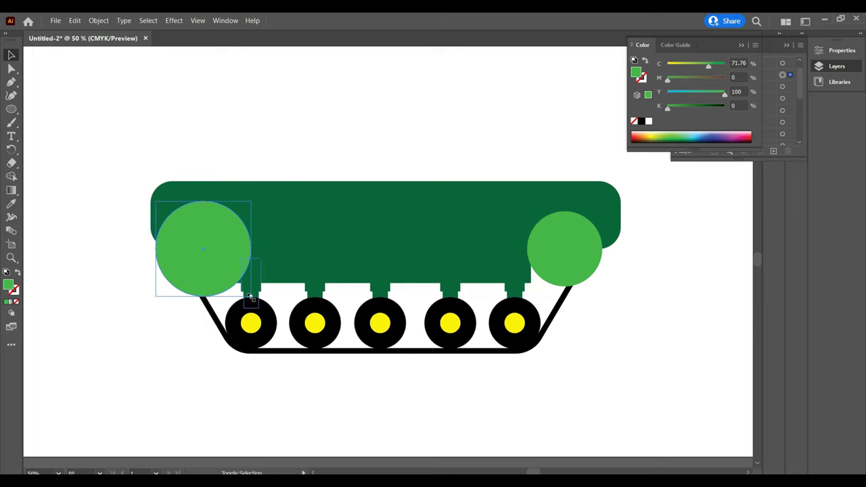
pyautogui.moveTo(250, 295); pyautogui.dragTo(238, 283)
pyautogui.moveTo(601, 287); pyautogui.dragTo(597, 283)
pyautogui.click(203, 248)
pyautogui.moveTo(237, 282); pyautogui.dragTo(234, 279)
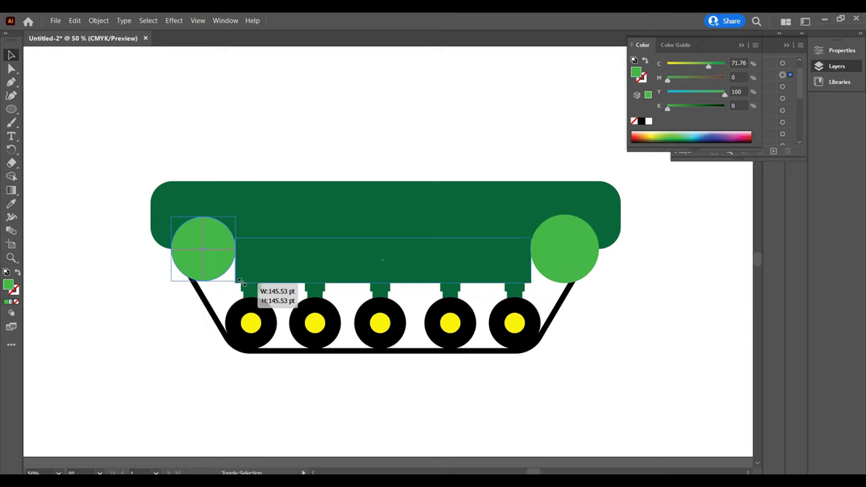
pyautogui.moveTo(611, 282); pyautogui.dragTo(154, 297)
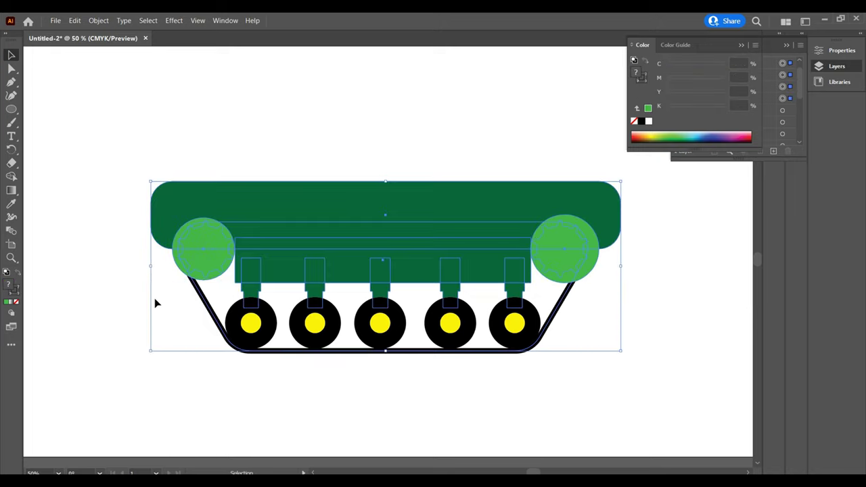
# - Cut the left circle out of the body with Shape Builder and delete the right circle
pyautogui.click(203, 248)
pyautogui.moveTo(226, 129); pyautogui.dragTo(3, 269)
pyautogui.hotkey('shift', 'm')
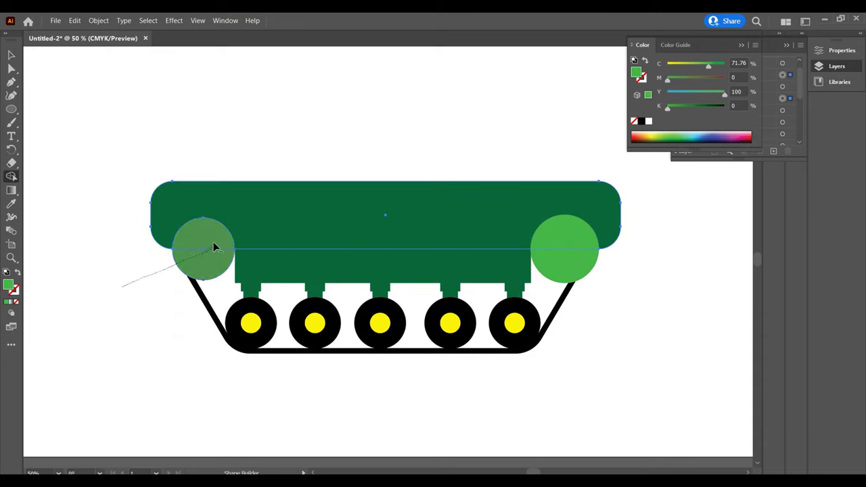
pyautogui.keyDown('alt'); pyautogui.moveTo(120, 287); pyautogui.dragTo(224, 234); pyautogui.keyUp('alt')
pyautogui.press('v')
pyautogui.hotkey('shift', 'm')
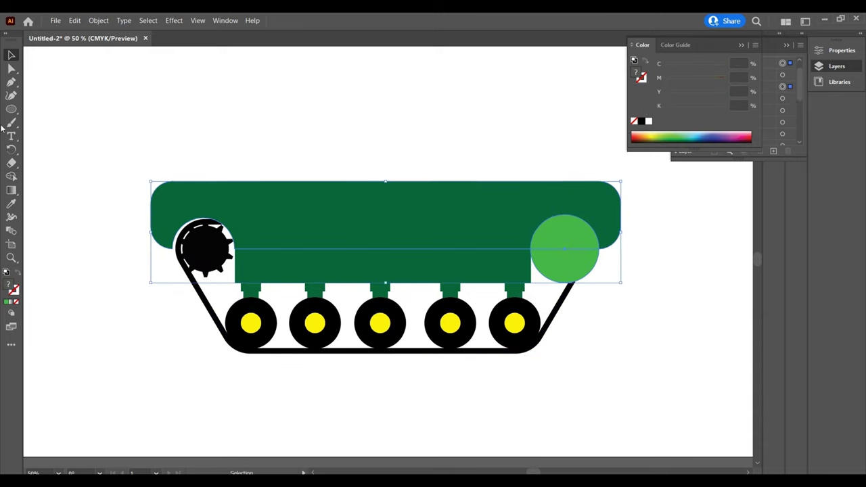
pyautogui.keyDown('alt'); pyautogui.click(564, 248); pyautogui.keyUp('alt')
pyautogui.press('v')
# - Merge the top bar and lower block into one body and nudge it down
pyautogui.click(373, 99)
pyautogui.click(426, 234)
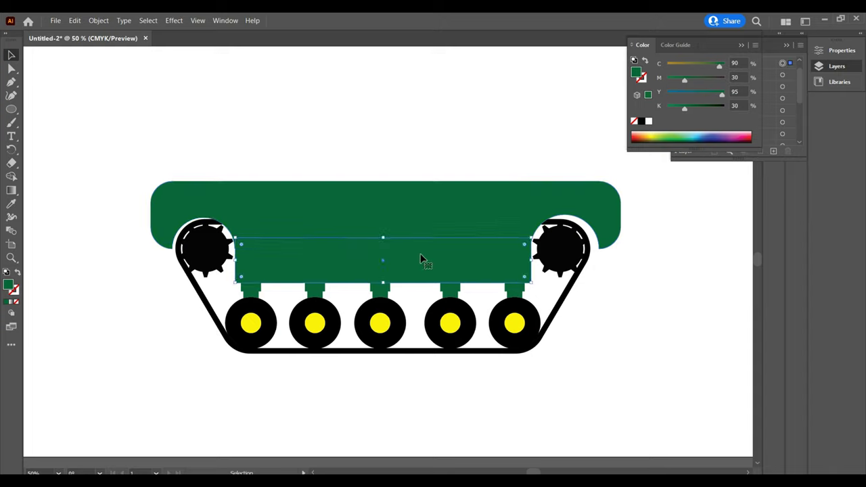
pyautogui.keyDown('shift'); pyautogui.click(402, 236); pyautogui.keyUp('shift')
pyautogui.hotkey('shift', 'm')
pyautogui.moveTo(402, 234); pyautogui.dragTo(405, 267)
pyautogui.hotkey('shift', 'Down')
pyautogui.hotkey('shift', 'Down')
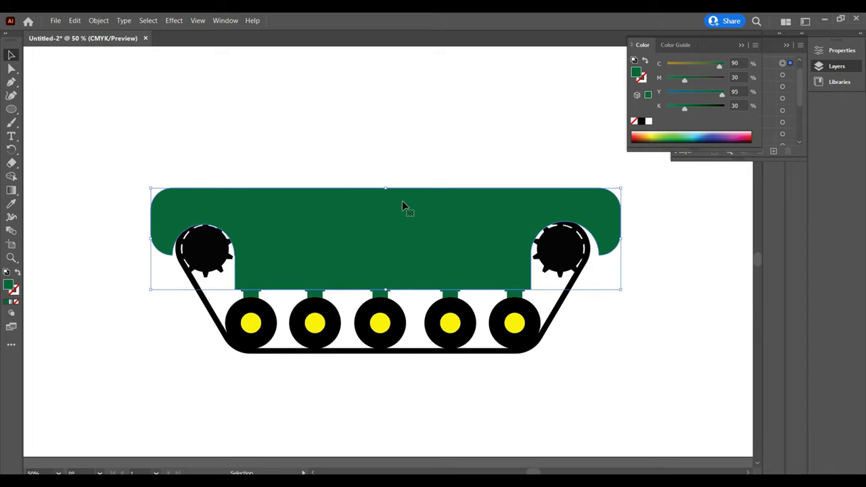
pyautogui.click(338, 372)
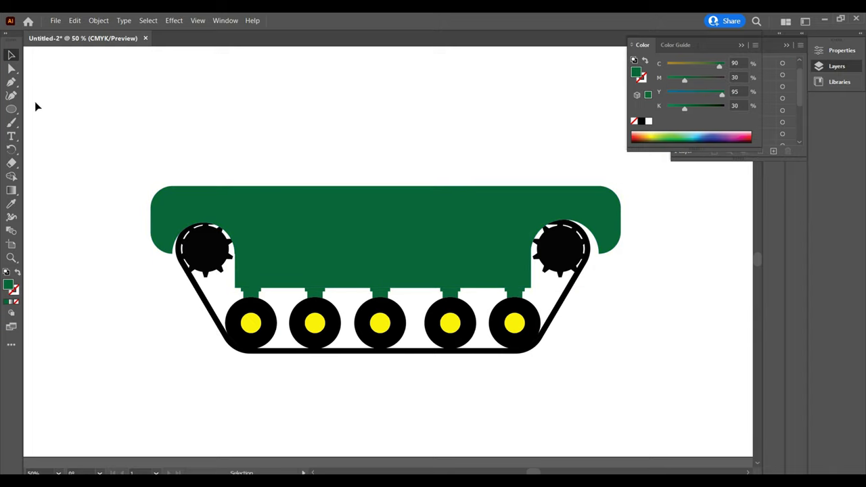
# - Draw a long green bar and lay it across the body at sprocket height
pyautogui.press('m')
pyautogui.moveTo(161, 87); pyautogui.dragTo(568, 104)
pyautogui.moveTo(435, 97); pyautogui.dragTo(439, 240)
pyautogui.moveTo(576, 244); pyautogui.dragTo(604, 244)
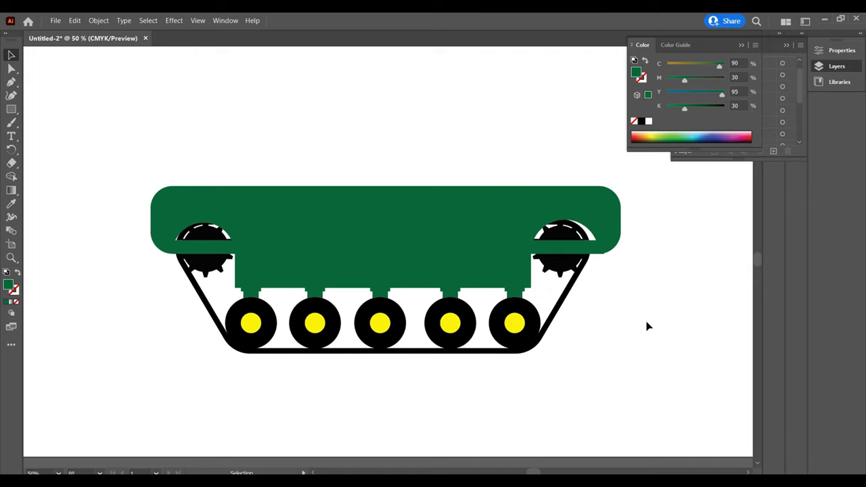
# - Merge the central bar and lower body into a single hull with Shape Builder
pyautogui.scroll(3, 593, 338)
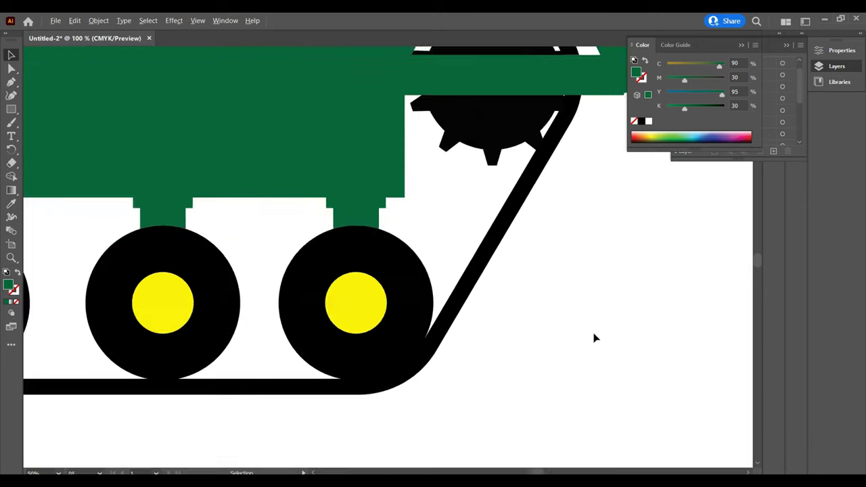
pyautogui.scroll(2, 593, 338)
pyautogui.scroll(-5, 115, 316)
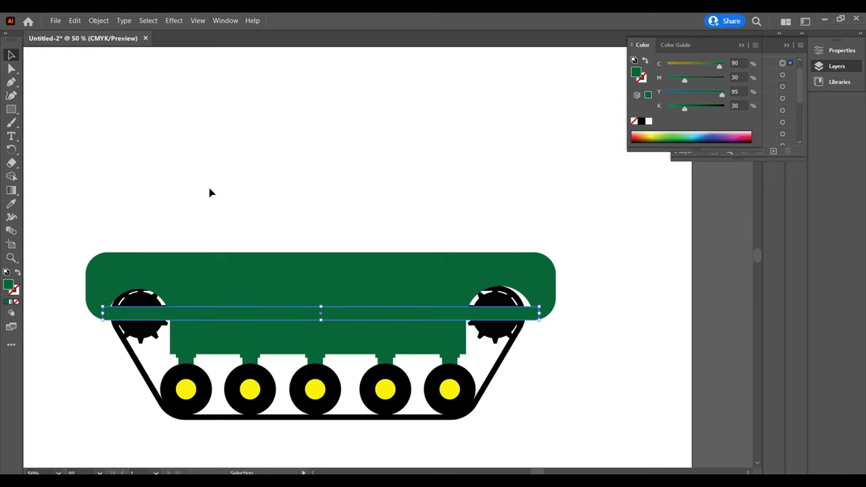
pyautogui.moveTo(340, 308); pyautogui.dragTo(178, 273)
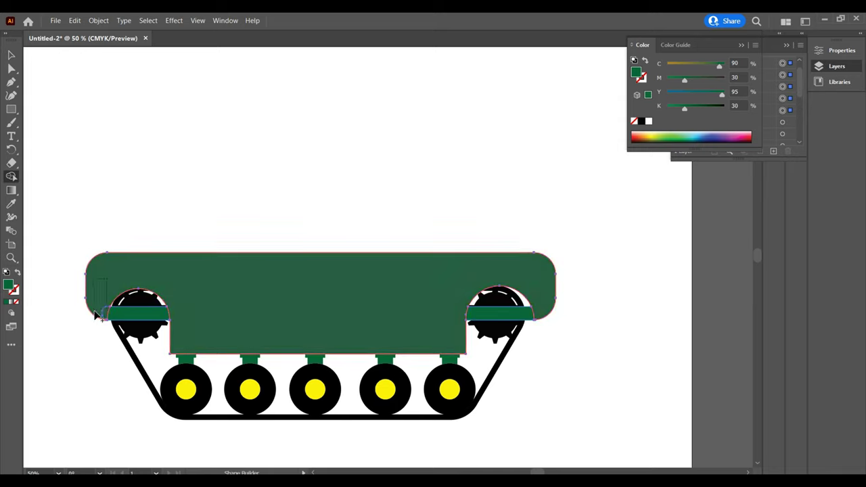
pyautogui.scroll(-2, 543, 388)
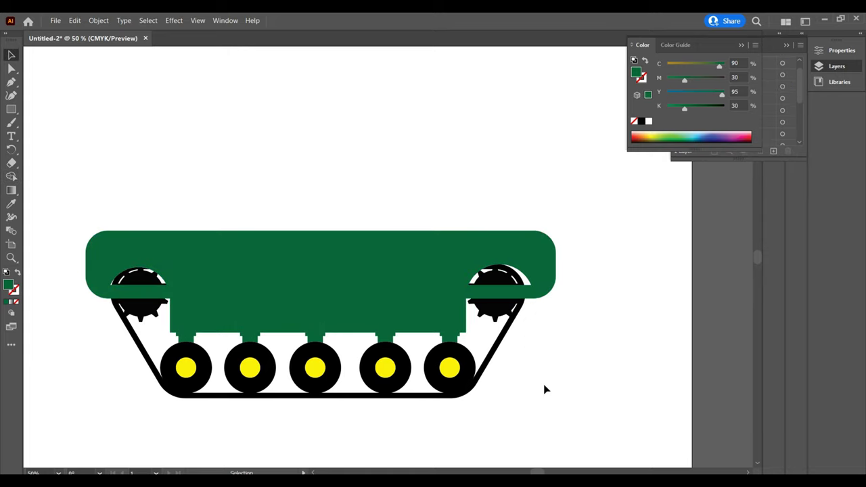
pyautogui.scroll(-1, 543, 388)
# - Cut a small rectangle out of the hull's top-left corner to form a lower deck
pyautogui.press('m')
pyautogui.moveTo(112, 85); pyautogui.dragTo(244, 116)
pyautogui.click(11, 57)
pyautogui.moveTo(163, 101); pyautogui.dragTo(132, 229)
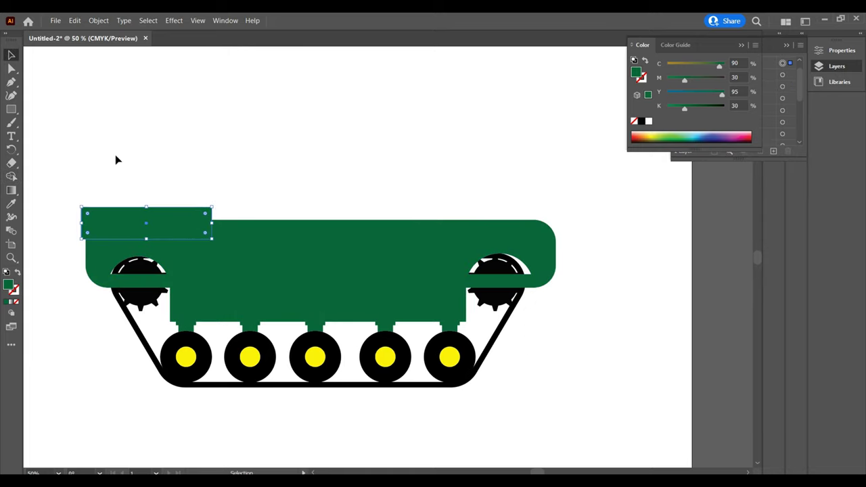
pyautogui.hotkey('ctrl', 'a')
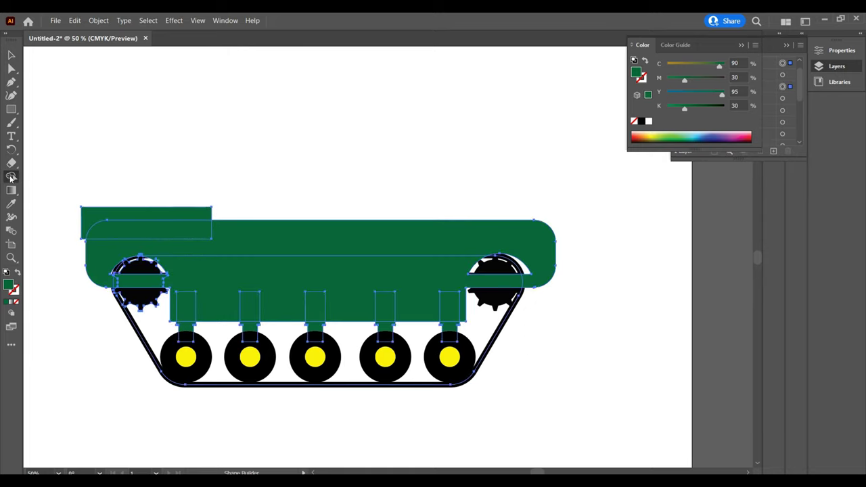
pyautogui.keyDown('alt'); pyautogui.click(145, 223); pyautogui.keyUp('alt')
pyautogui.hotkey('ctrl', 'shift', 'a')
# - Draw a green Polygon triangle, rotate it onto the front step, and select it with the hull
pyautogui.press('v')
pyautogui.click(11, 109)
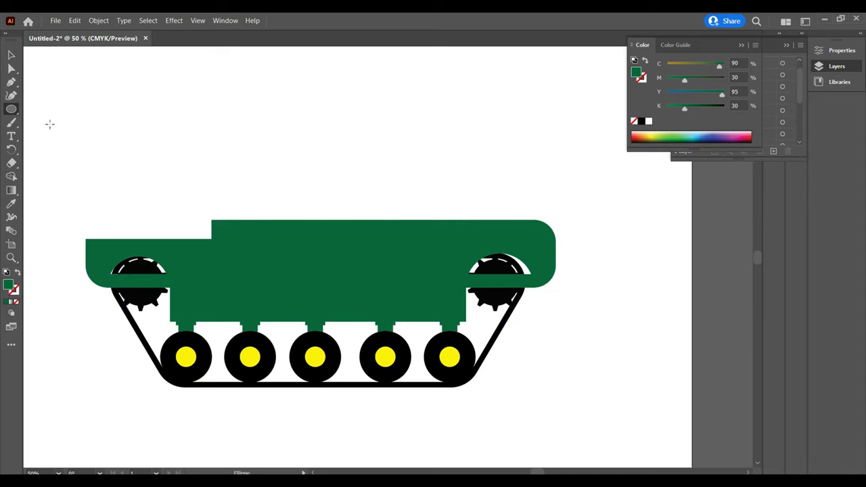
pyautogui.moveTo(278, 79); pyautogui.dragTo(321, 127)
pyautogui.click(10, 55)
pyautogui.moveTo(278, 79); pyautogui.dragTo(240, 172)
pyautogui.moveTo(287, 132); pyautogui.dragTo(299, 136)
pyautogui.moveTo(241, 169)
pyautogui.mouseDown()
pyautogui.moveTo(212, 195)
pyautogui.moveTo(216, 227)
pyautogui.mouseUp()
pyautogui.moveTo(270, 233); pyautogui.dragTo(255, 188)
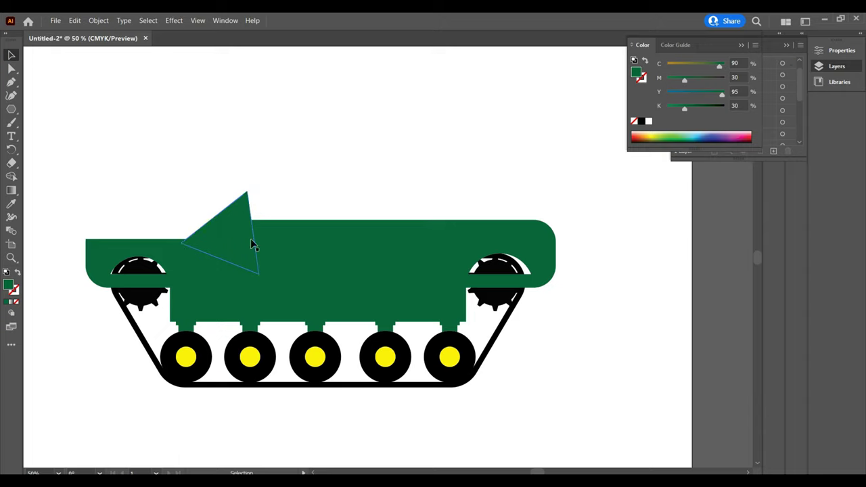
pyautogui.moveTo(210, 247); pyautogui.dragTo(194, 257)
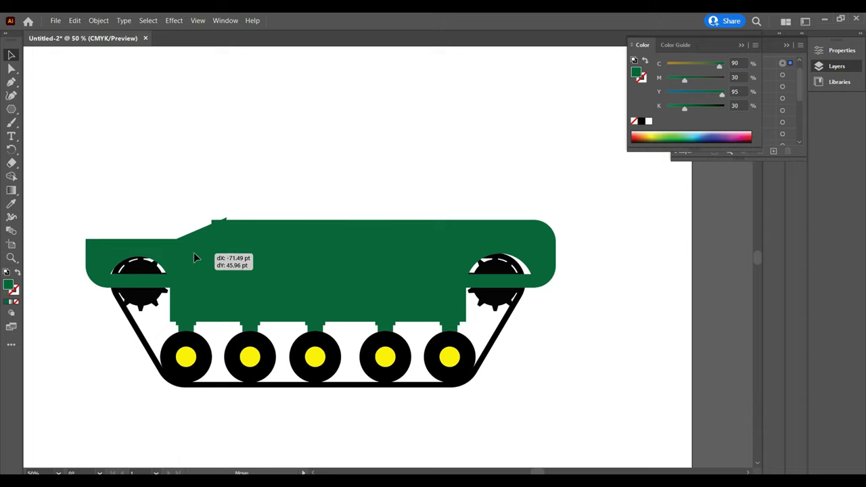
pyautogui.keyDown('shift'); pyautogui.click(389, 261); pyautogui.keyUp('shift')
pyautogui.hotkey('shift', 'm')
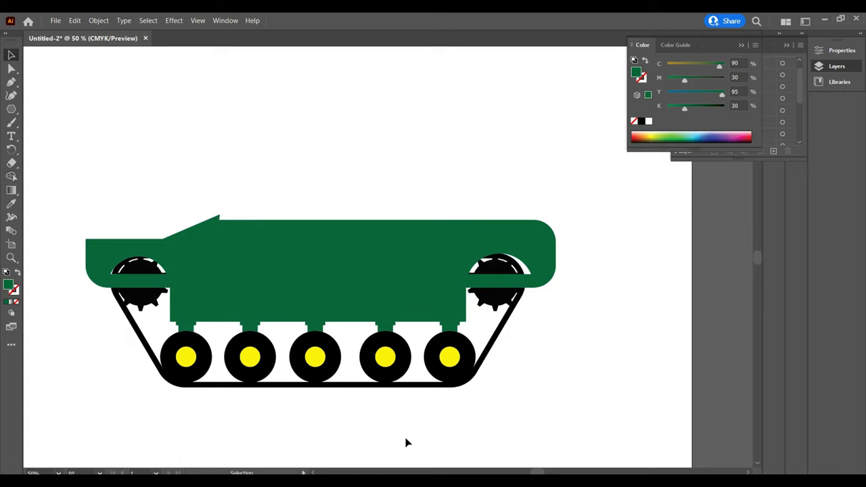
# - Add a raised rectangle on the hull's rear top and select it with the hull for merging
pyautogui.rightClick(11, 109)
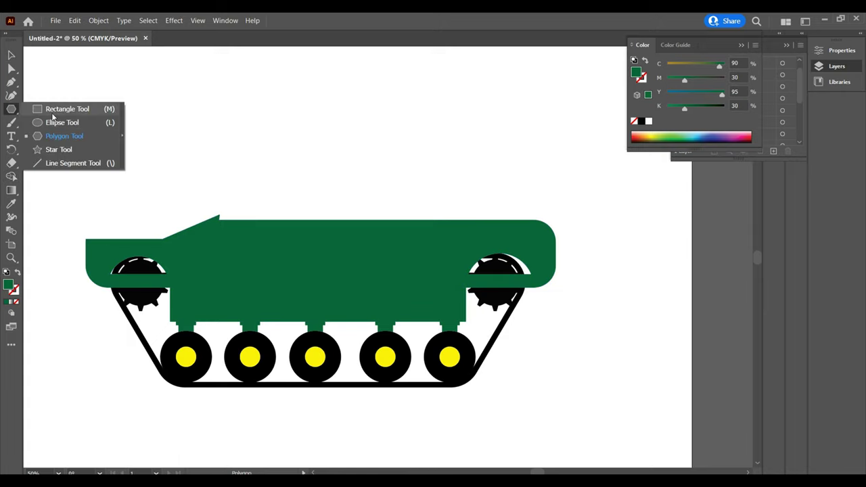
pyautogui.click(54, 108)
pyautogui.moveTo(420, 223); pyautogui.dragTo(540, 197)
pyautogui.press('v')
pyautogui.click(481, 215)
pyautogui.keyDown('shift'); pyautogui.click(481, 207); pyautogui.keyUp('shift')
pyautogui.hotkey('shift', 'm')
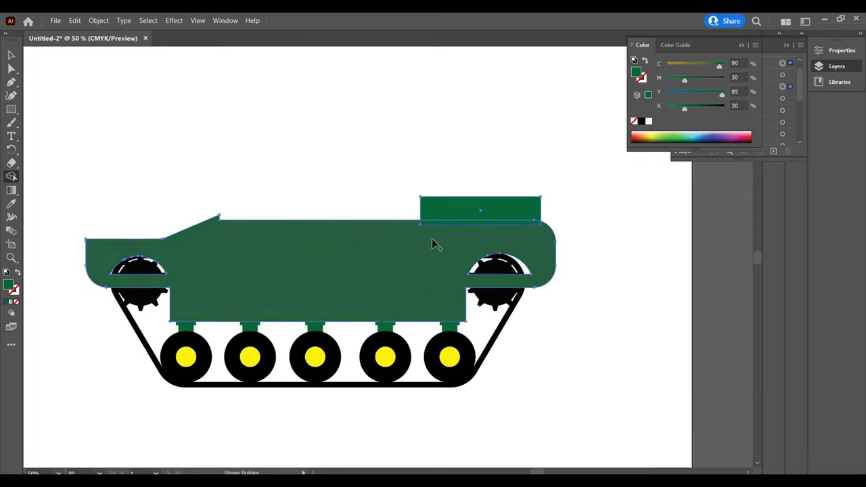
# - Draw a turret rectangle, slant its left end with a thin bar, and move it onto the hull
pyautogui.moveTo(201, 106); pyautogui.dragTo(399, 155)
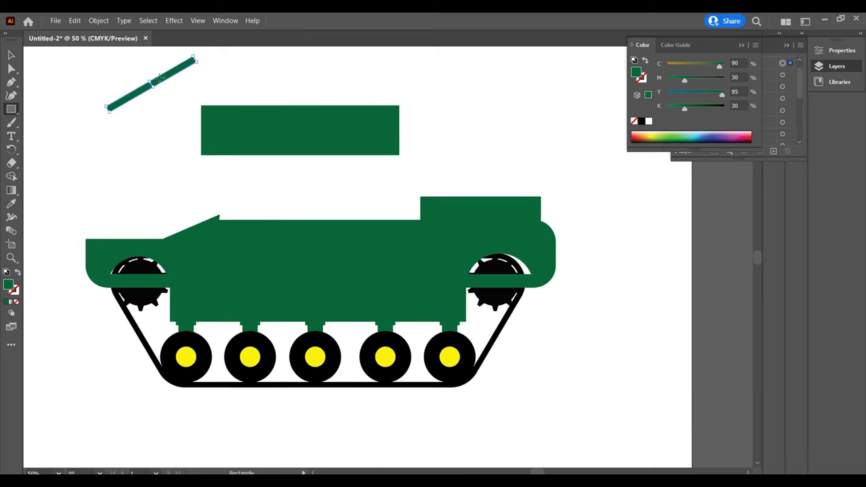
pyautogui.press('v')
pyautogui.moveTo(159, 77); pyautogui.dragTo(249, 128)
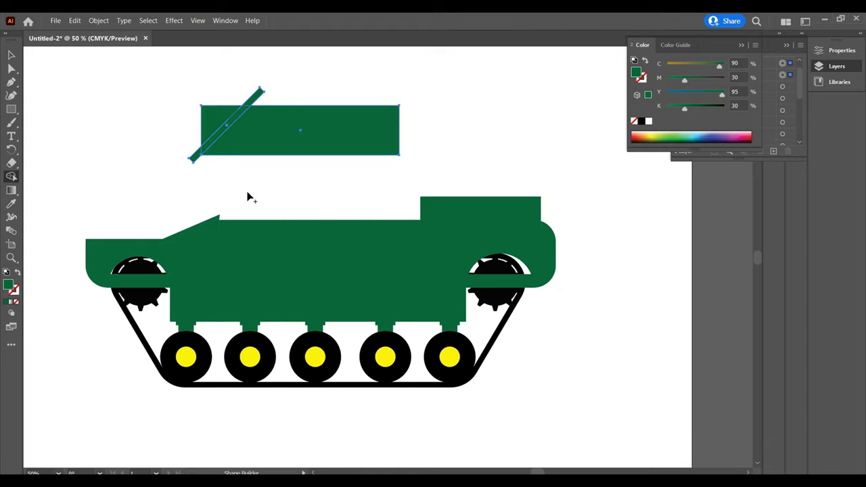
pyautogui.click(11, 56)
pyautogui.moveTo(366, 127); pyautogui.dragTo(381, 184)
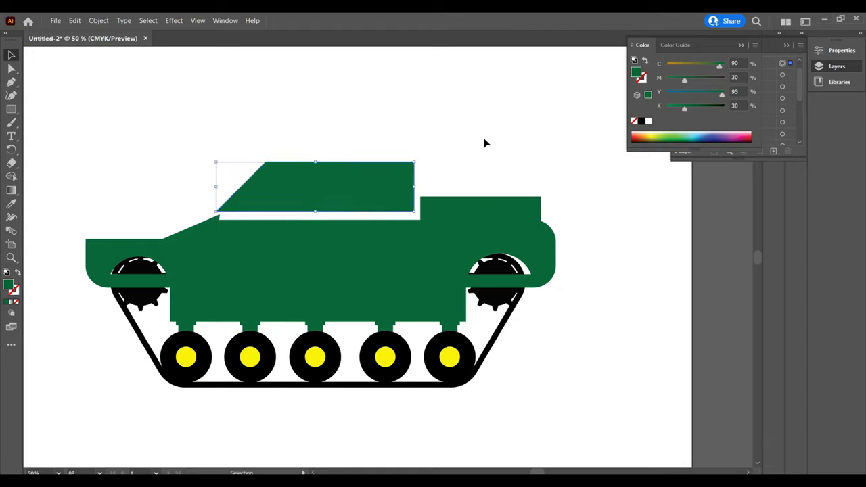
# - Lay a diagonal bar across the turret's back corner to clip it
pyautogui.click(12, 56)
pyautogui.moveTo(467, 136); pyautogui.dragTo(418, 179)
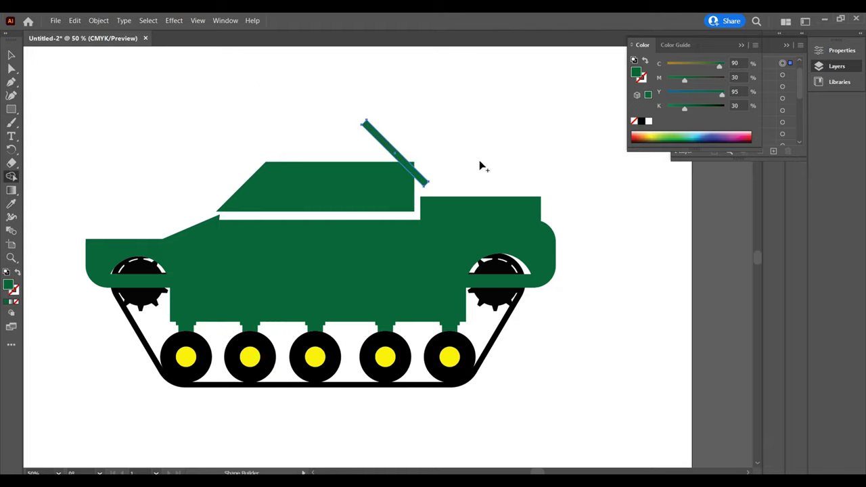
pyautogui.keyDown('shift'); pyautogui.click(419, 177); pyautogui.keyUp('shift')
pyautogui.hotkey('shift', 'm')
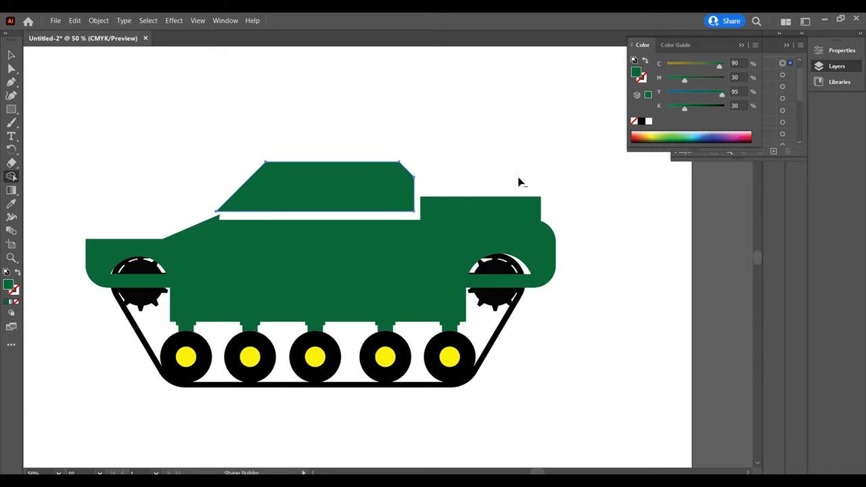
# - Nudge the turret slightly right and zoom in beneath its front corner
pyautogui.press('Right')
pyautogui.press('Right')
pyautogui.moveTo(327, 334); pyautogui.dragTo(346, 366)
pyautogui.press('a')
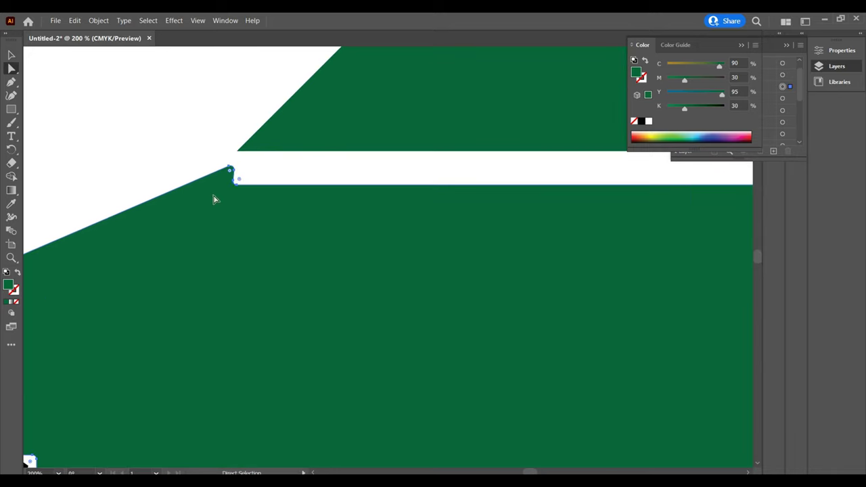
pyautogui.scroll(-4, 327, 262)
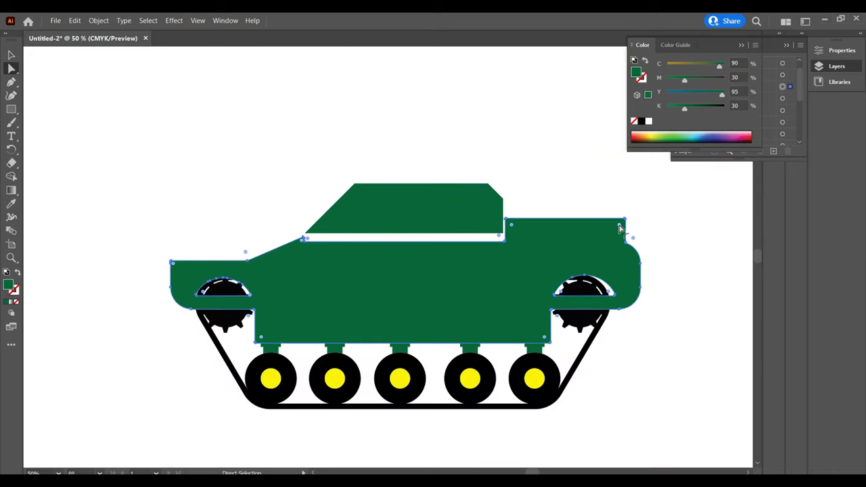
pyautogui.click(433, 210)
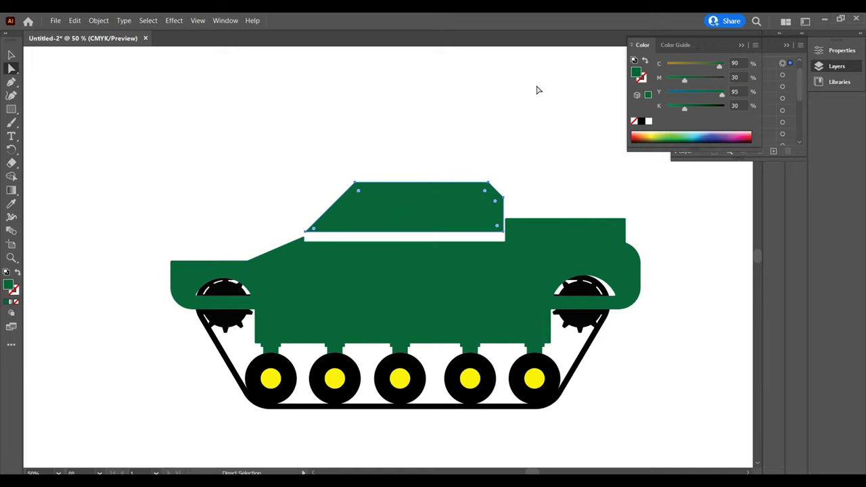
# - Patch the white stripe under the turret with a green rectangle, leaving short end slots
pyautogui.moveTo(131, 86)
pyautogui.mouseDown()
pyautogui.moveTo(263, 97)
pyautogui.moveTo(441, 237)
pyautogui.mouseUp()
pyautogui.press('v')
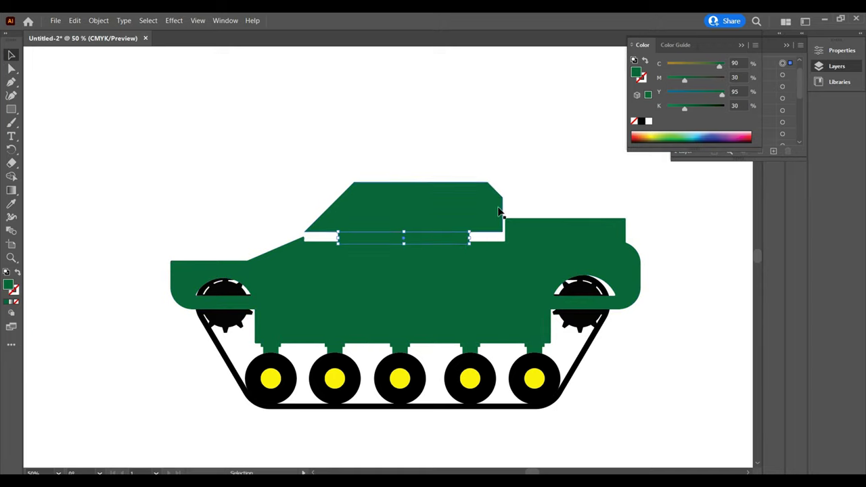
pyautogui.hotkey('ctrl', 'z')
pyautogui.hotkey('ctrl', 'shift', 'z')
pyautogui.hotkey('ctrl', 'a')
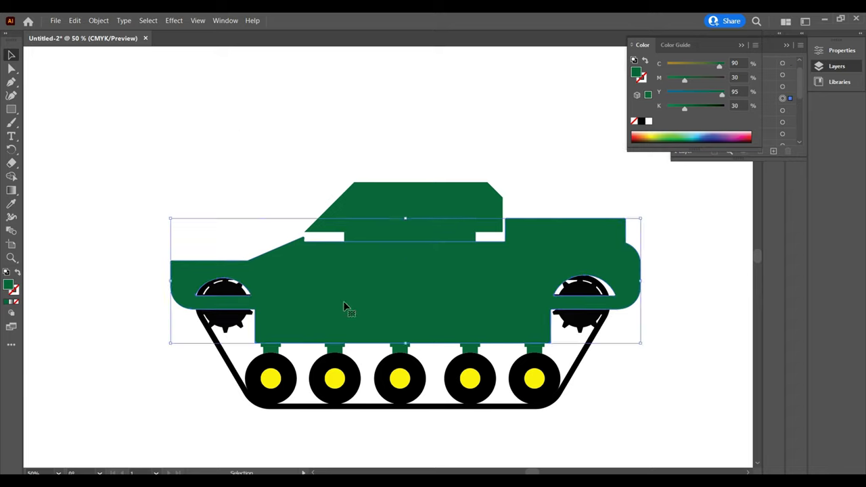
pyautogui.press('r')
pyautogui.press('v')
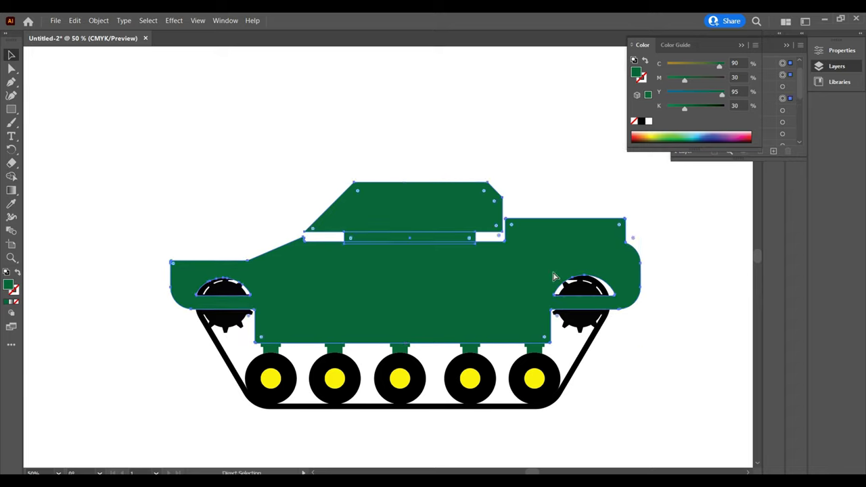
pyautogui.click(558, 128)
# - Draw a rounded green cupola on top of the turret and select the whole tank
pyautogui.press('m')
pyautogui.moveTo(296, 87)
pyautogui.mouseDown()
pyautogui.moveTo(475, 125)
pyautogui.moveTo(462, 106)
pyautogui.moveTo(415, 109)
pyautogui.moveTo(446, 199)
pyautogui.moveTo(486, 190)
pyautogui.mouseUp()
pyautogui.press('v')
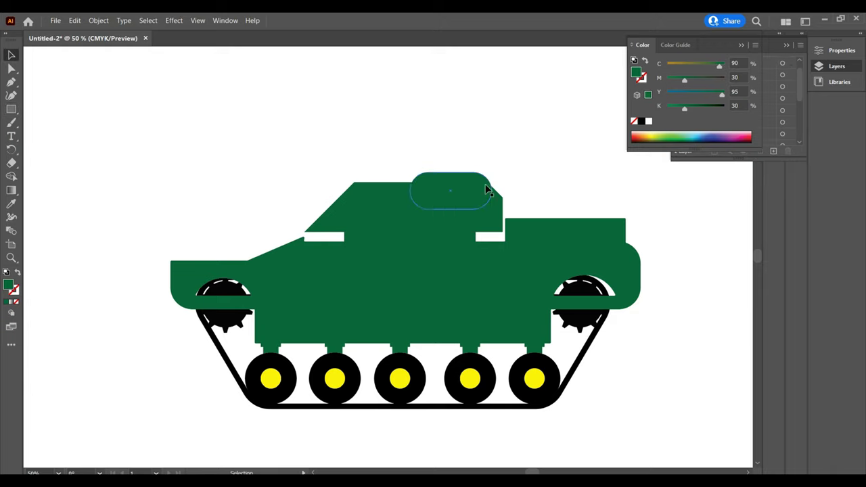
pyautogui.hotkey('ctrl', 'a')
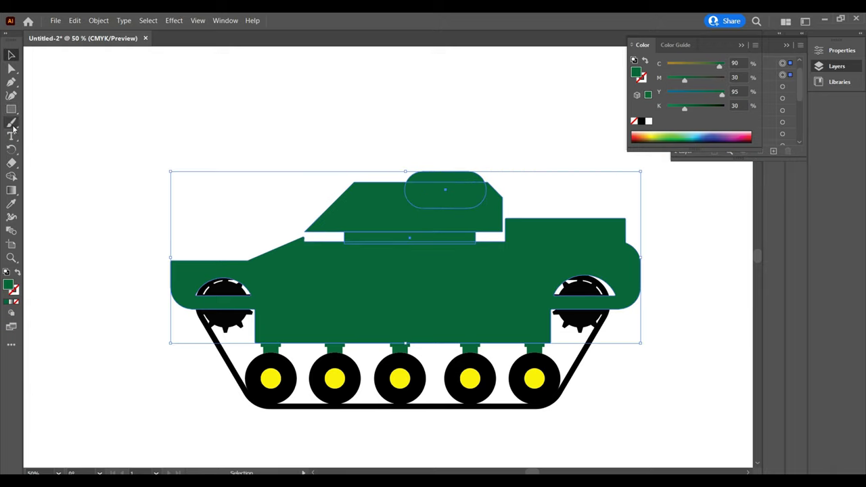
pyautogui.hotkey('shift', 'm')
# - Draw a long green rectangle above the tank and slim it into a thin bar
pyautogui.hotkey('ctrl', 'shift', 'a')
pyautogui.press('m')
pyautogui.moveTo(231, 88); pyautogui.dragTo(558, 136)
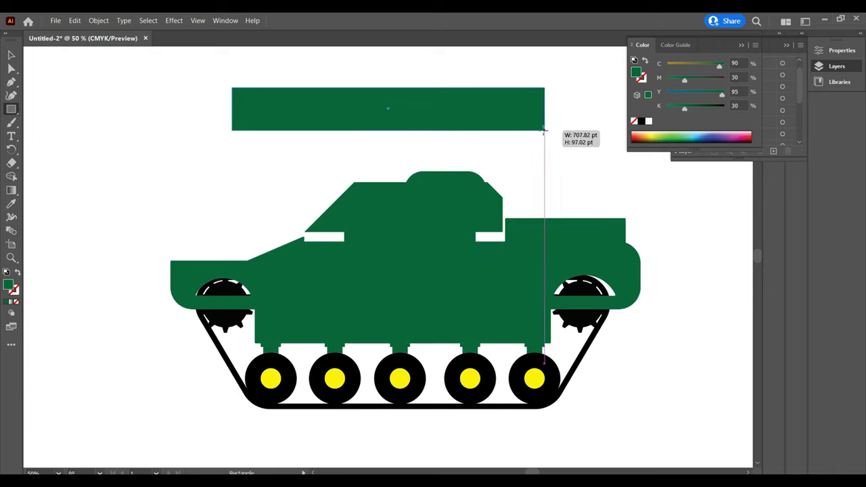
pyautogui.press('a')
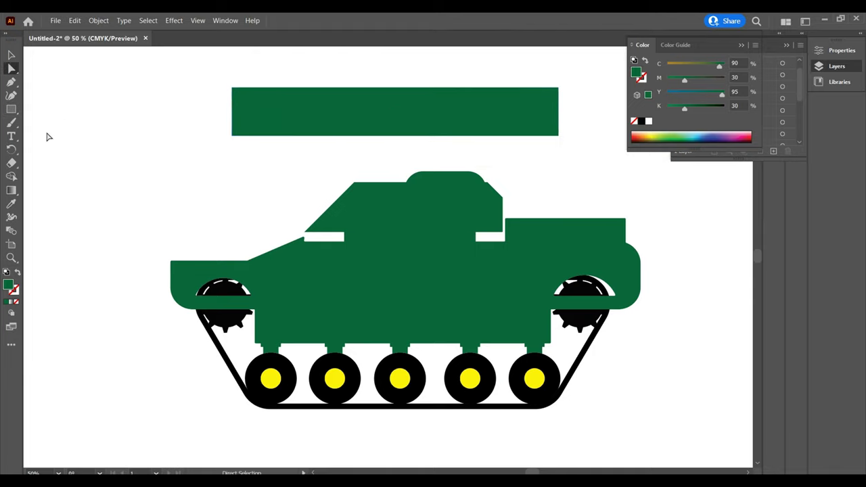
pyautogui.moveTo(318, 127)
pyautogui.mouseDown()
pyautogui.moveTo(233, 148)
pyautogui.moveTo(255, 151)
pyautogui.mouseUp()
pyautogui.click(11, 68)
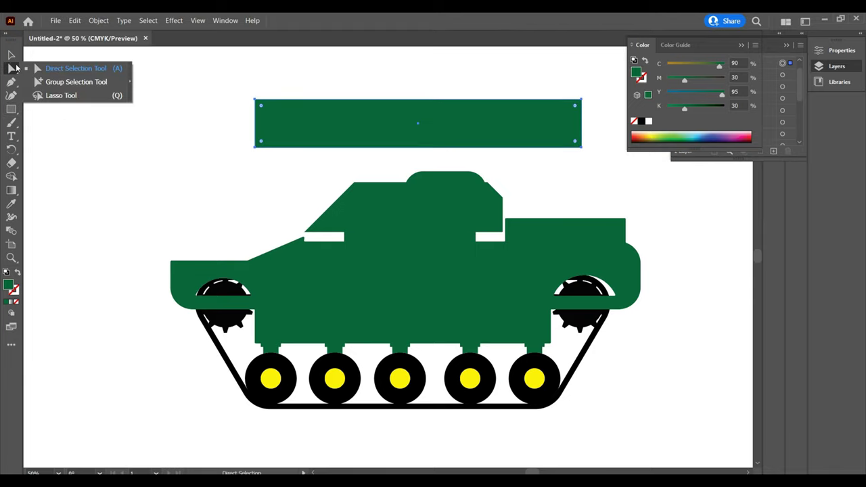
pyautogui.press('v')
pyautogui.moveTo(417, 146); pyautogui.dragTo(418, 123)
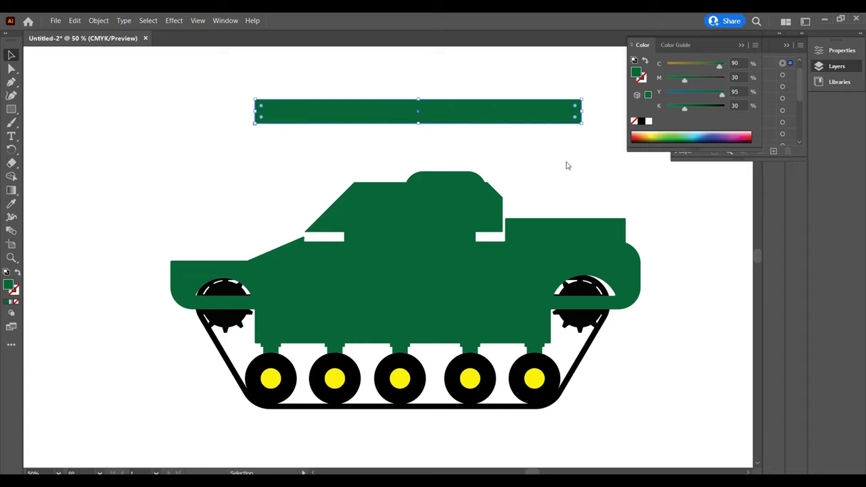
# - Add a second thin bar, duplicate and mirror it, and join the bars into a tapered barrel
pyautogui.press('m')
pyautogui.moveTo(117, 131)
pyautogui.mouseDown()
pyautogui.moveTo(580, 164)
pyautogui.moveTo(581, 135)
pyautogui.moveTo(556, 155)
pyautogui.moveTo(536, 136)
pyautogui.mouseUp()
pyautogui.press('v')
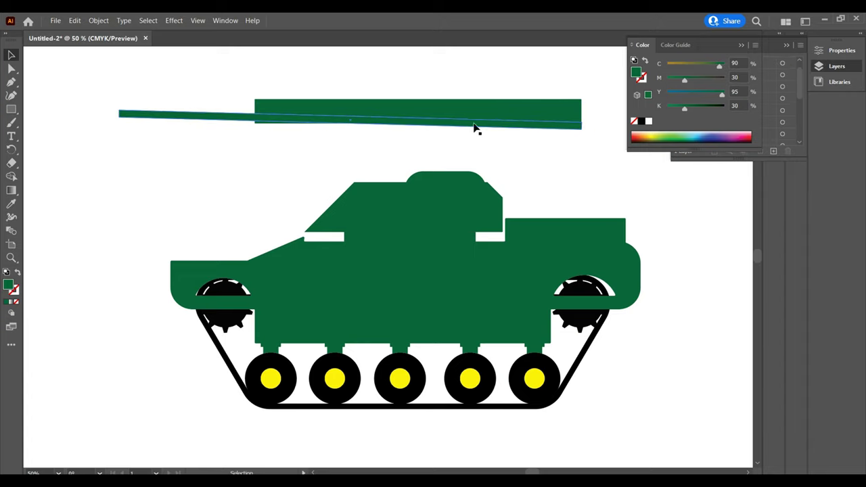
pyautogui.moveTo(277, 126); pyautogui.dragTo(277, 94)
pyautogui.rightClick(277, 95)
pyautogui.moveTo(304, 274)
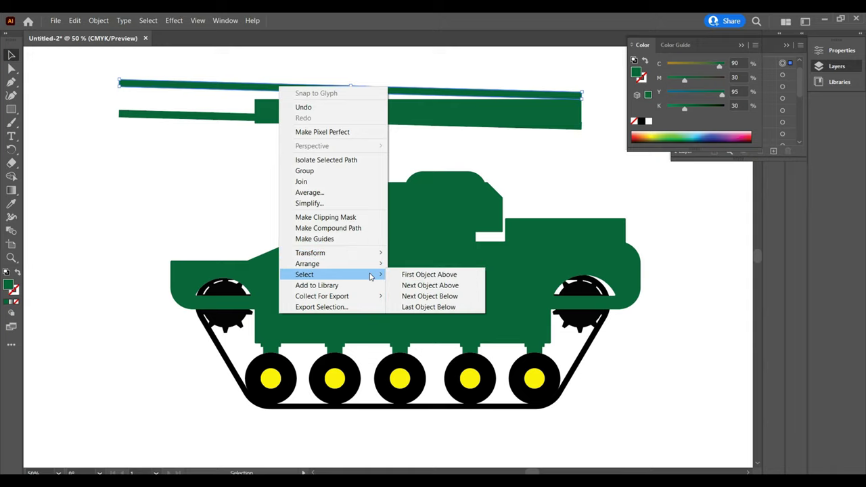
pyautogui.press('Escape')
pyautogui.moveTo(582, 93); pyautogui.dragTo(586, 77)
pyautogui.moveTo(433, 92); pyautogui.dragTo(440, 103)
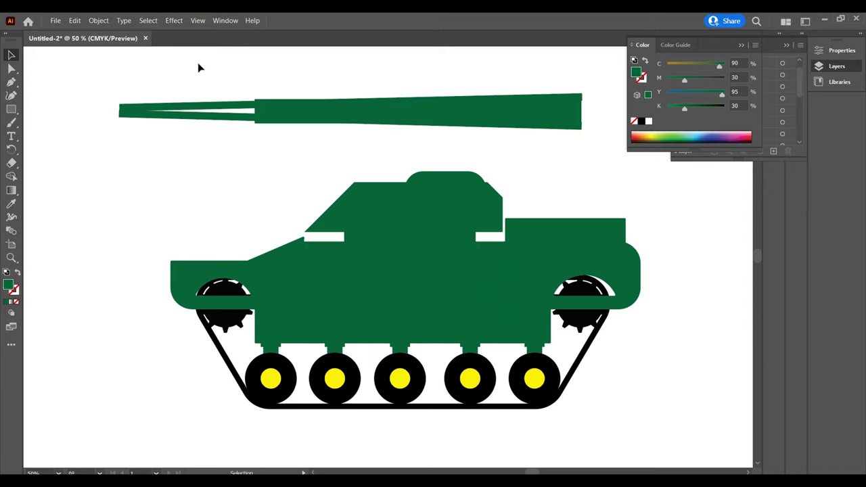
# - Trim away the barrel's thin end with a covering rectangle and Shape Builder, then shift it left
pyautogui.press('m')
pyautogui.moveTo(80, 59); pyautogui.dragTo(255, 171)
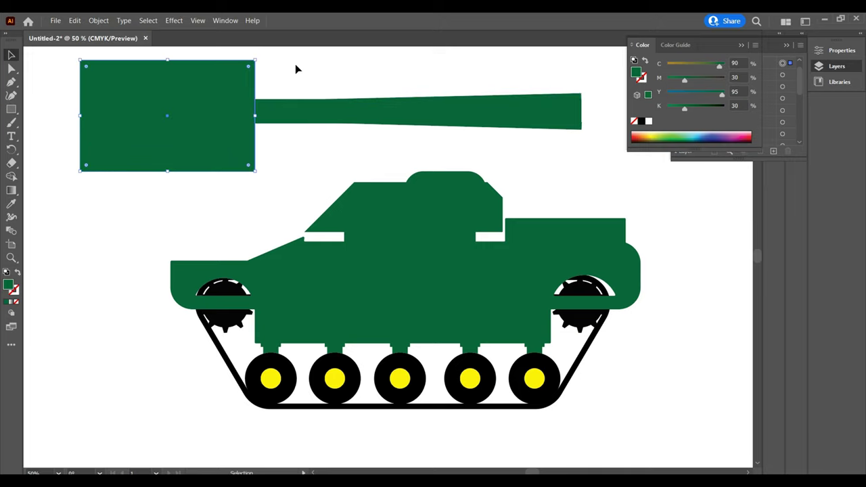
pyautogui.keyDown('shift'); pyautogui.click(297, 108); pyautogui.keyUp('shift')
pyautogui.hotkey('shift', 'm')
pyautogui.keyDown('alt'); pyautogui.click(197, 95); pyautogui.keyUp('alt')
pyautogui.moveTo(437, 123); pyautogui.dragTo(402, 117)
pyautogui.click(11, 53)
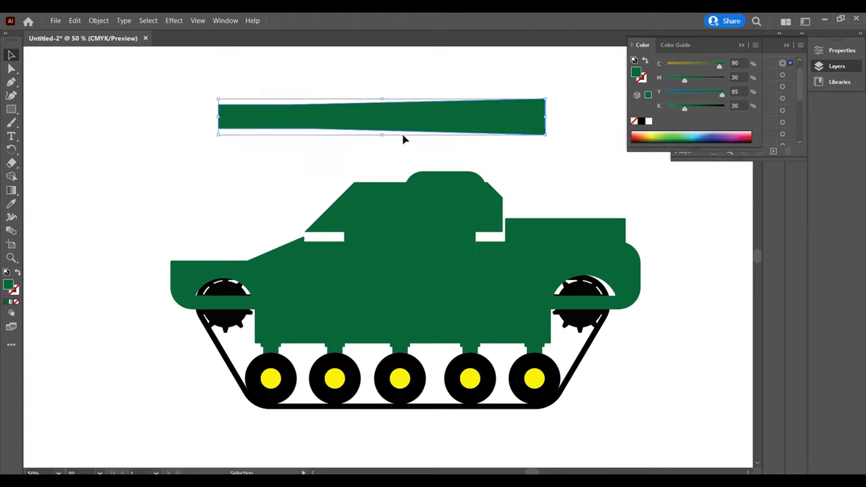
pyautogui.click(402, 139)
# - Add a small muzzle rectangle at the barrel's end and shorten the barrel's right end
pyautogui.click(11, 110)
pyautogui.moveTo(86, 79)
pyautogui.mouseDown()
pyautogui.moveTo(140, 108)
pyautogui.moveTo(200, 112)
pyautogui.mouseUp()
pyautogui.click(10, 54)
pyautogui.click(264, 196)
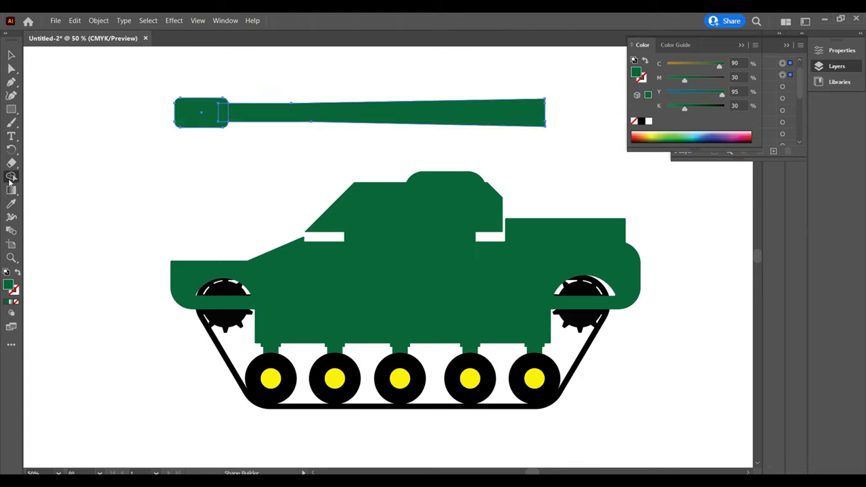
pyautogui.moveTo(556, 115); pyautogui.dragTo(516, 116)
pyautogui.click(474, 149)
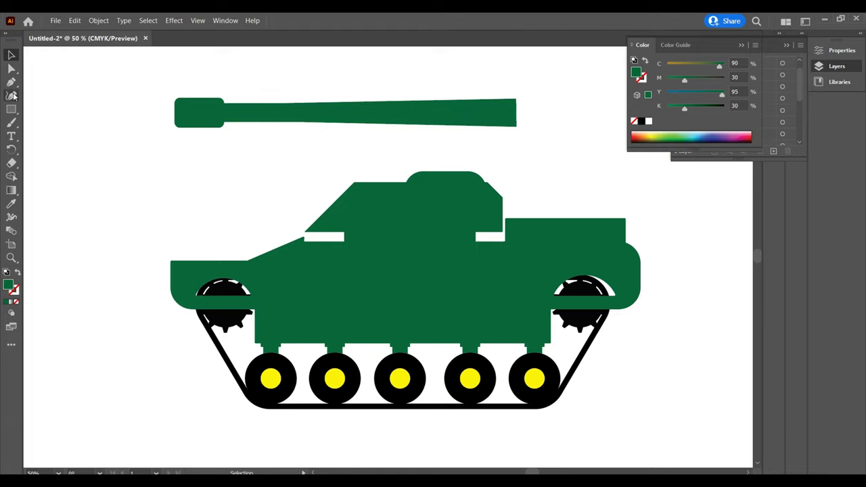
# - Add a rounded collar piece at the left end and merge all barrel pieces together
pyautogui.click(12, 109)
pyautogui.moveTo(64, 162)
pyautogui.mouseDown()
pyautogui.moveTo(112, 201)
pyautogui.moveTo(314, 135)
pyautogui.mouseUp()
pyautogui.click(12, 54)
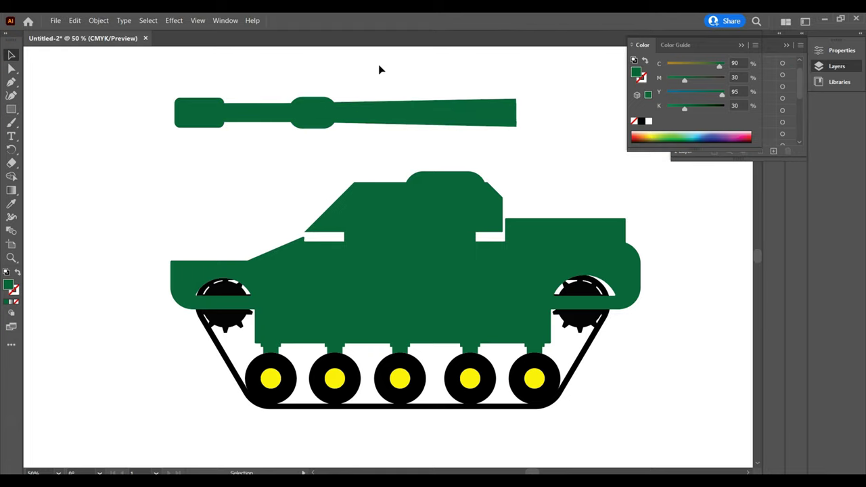
pyautogui.moveTo(248, 81)
pyautogui.mouseDown()
pyautogui.moveTo(365, 129)
pyautogui.moveTo(347, 164)
pyautogui.mouseUp()
pyautogui.hotkey('shift', 'm')
pyautogui.press('v')
# - Tilt the barrel upward, set it on the turret, and merge it with the tank
pyautogui.moveTo(399, 163); pyautogui.dragTo(397, 174)
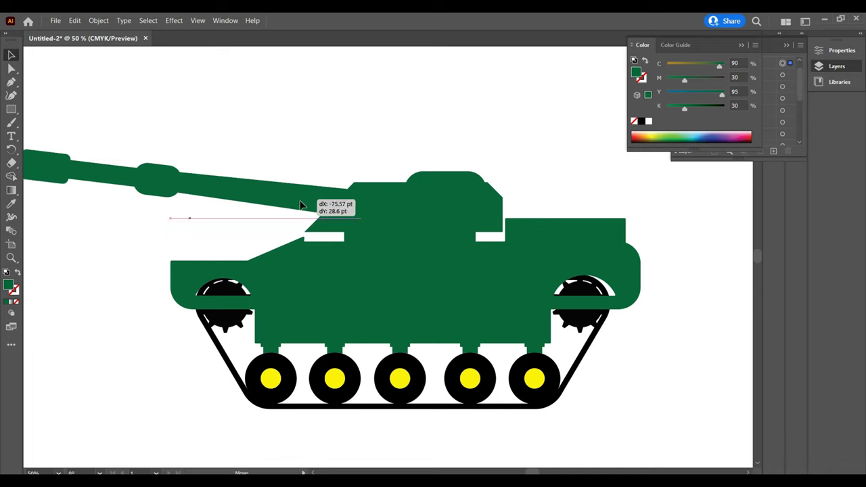
pyautogui.moveTo(318, 206); pyautogui.dragTo(403, 209)
pyautogui.hotkey('ctrl', 'a')
pyautogui.hotkey('shift', 'm')
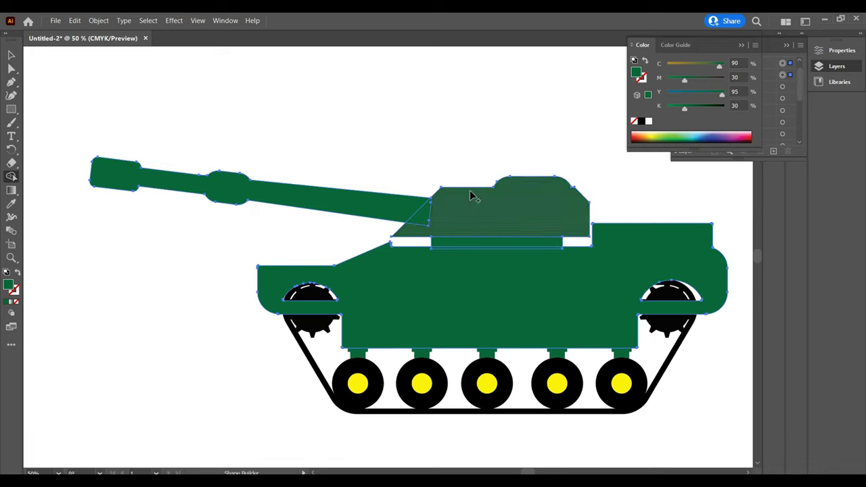
pyautogui.hscroll(3, 483, 141)
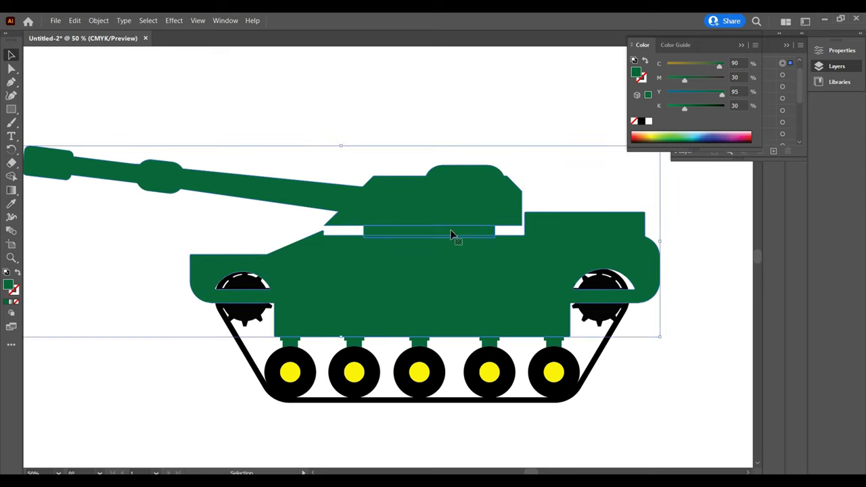
pyautogui.press('v')
pyautogui.click(595, 433)
pyautogui.scroll(-1, 574, 382)
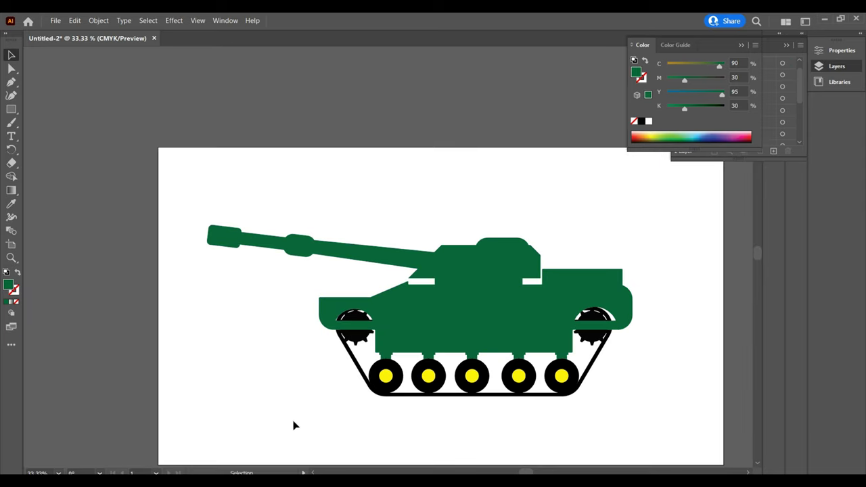
# - Draw a thin green bar and angle it diagonally onto the lower front hull
pyautogui.moveTo(198, 307); pyautogui.dragTo(318, 298)
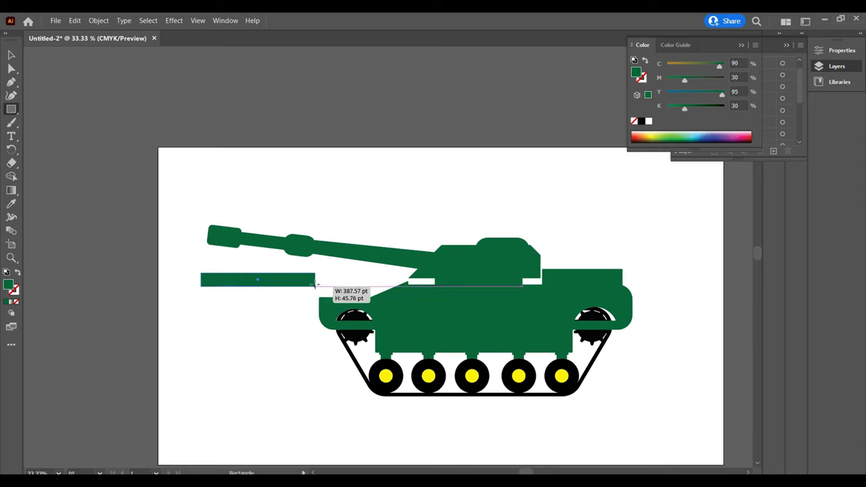
pyautogui.scroll(1, 261, 278)
pyautogui.click(11, 51)
pyautogui.moveTo(183, 224)
pyautogui.mouseDown()
pyautogui.moveTo(281, 293)
pyautogui.moveTo(313, 300)
pyautogui.mouseUp()
pyautogui.moveTo(307, 303); pyautogui.dragTo(295, 297)
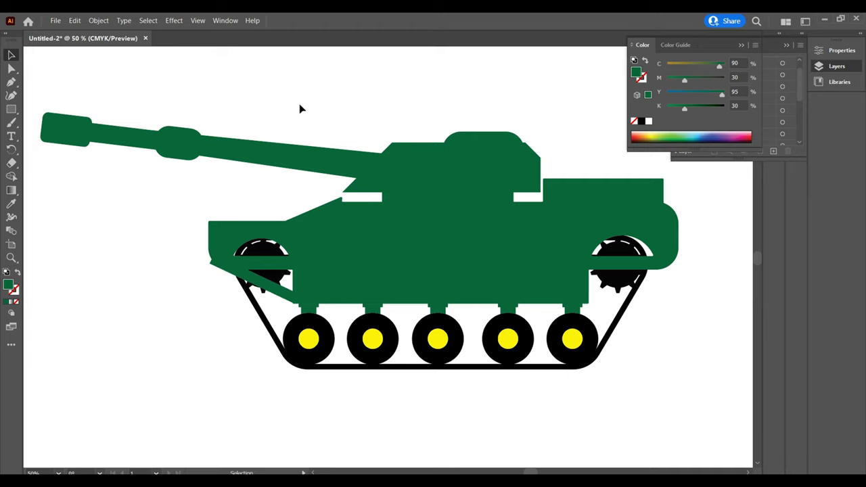
pyautogui.hotkey('ctrl', '+')
pyautogui.hotkey('ctrl', '+')
pyautogui.click(411, 213)
pyautogui.moveTo(413, 202); pyautogui.dragTo(454, 195)
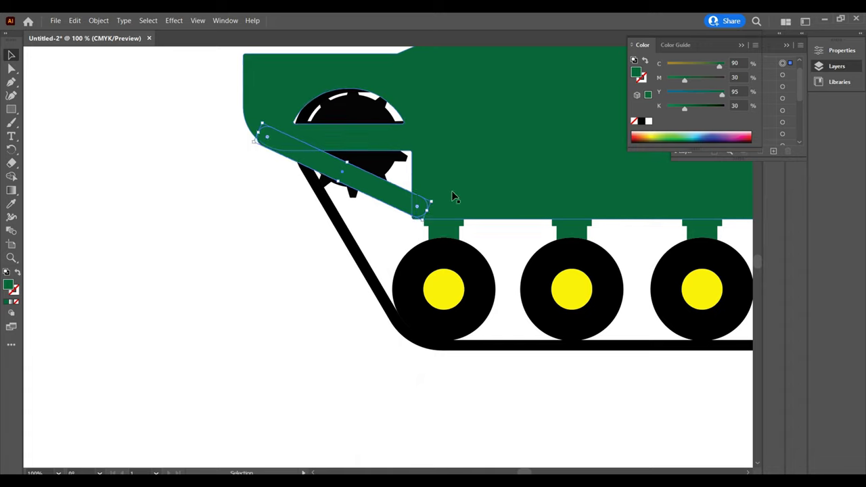
pyautogui.click(306, 282)
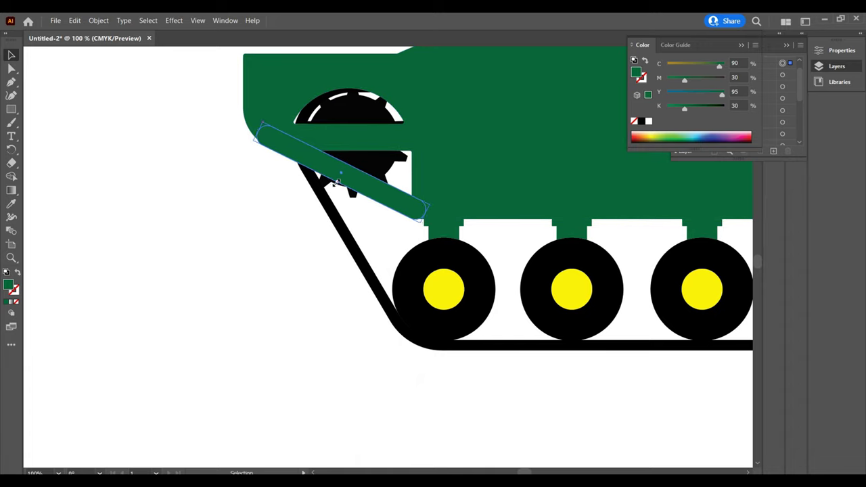
# - Merge the front diagonal plate into the hull with Shape Builder
pyautogui.moveTo(230, 302); pyautogui.dragTo(496, 199)
pyautogui.hotkey('shift', 'm')
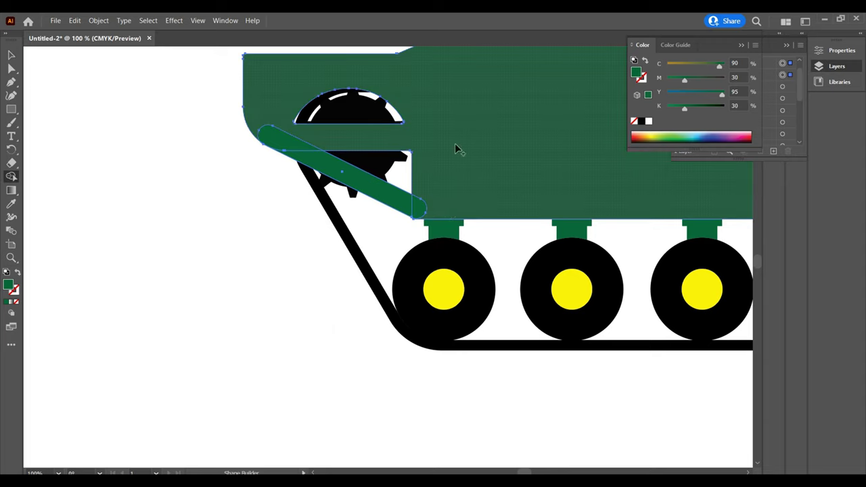
pyautogui.click(399, 205)
pyautogui.press('v')
pyautogui.hotkey('ctrl', '-')
pyautogui.hotkey('ctrl', '-')
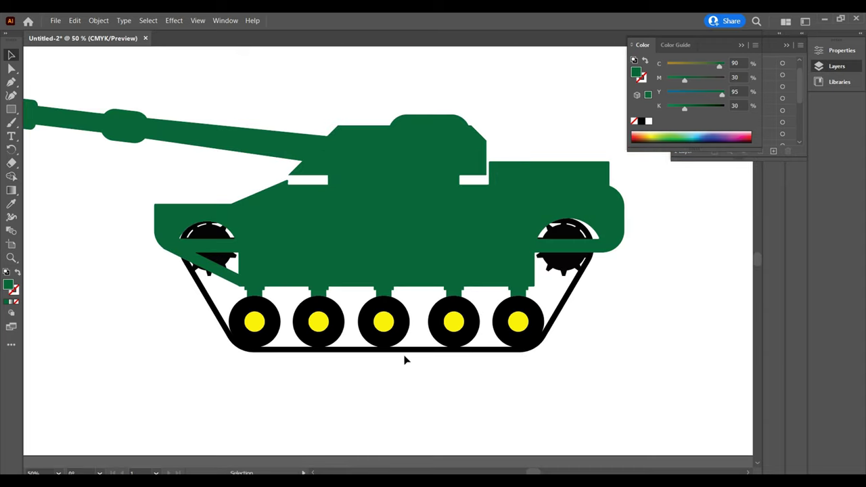
# - Draw a rear bar and angle it over the rear sprocket against the hull
pyautogui.moveTo(678, 313); pyautogui.dragTo(731, 273)
pyautogui.press('v')
pyautogui.moveTo(673, 280); pyautogui.dragTo(575, 267)
pyautogui.moveTo(616, 247); pyautogui.dragTo(621, 252)
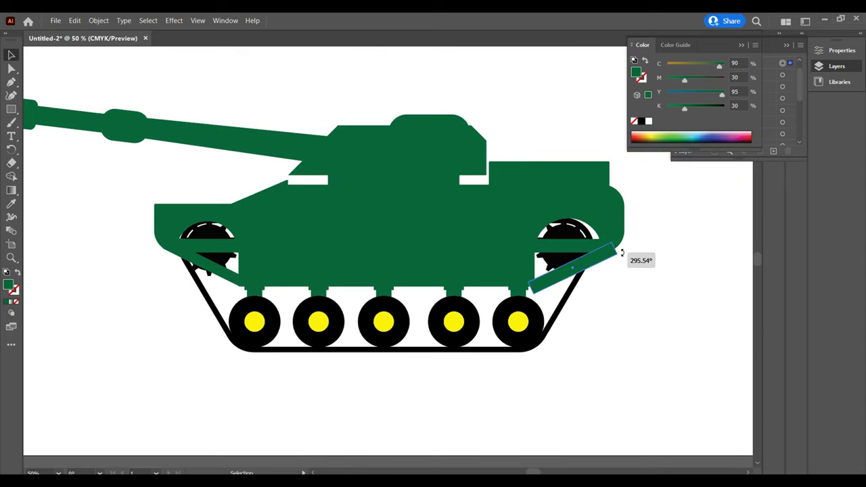
pyautogui.hotkey('ctrl', '+')
pyautogui.hotkey('ctrl', '+')
pyautogui.hotkey('ctrl', '+')
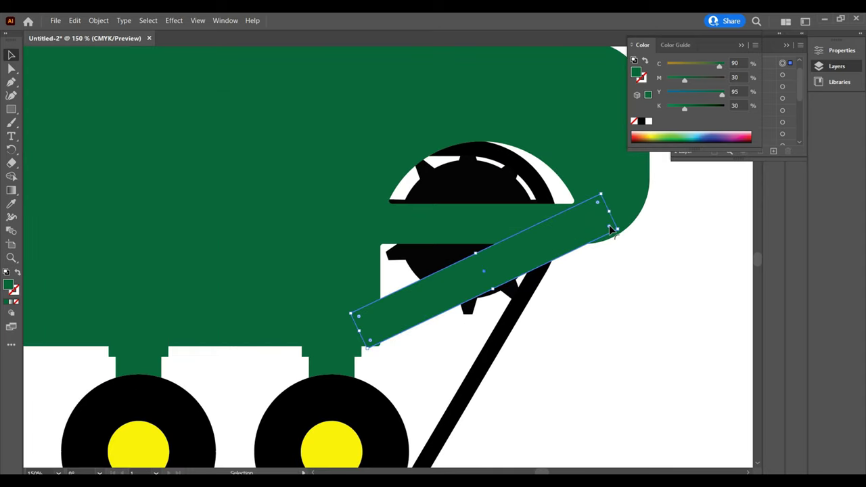
pyautogui.moveTo(608, 203); pyautogui.dragTo(614, 199)
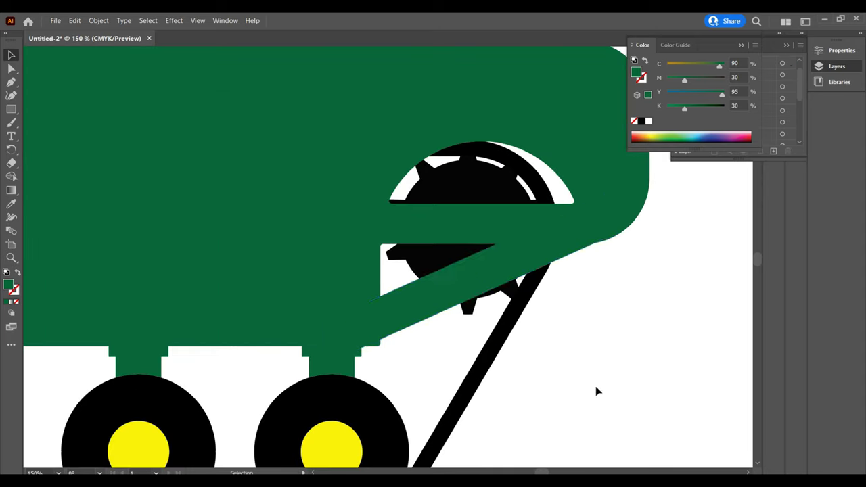
# - Fine-tune the rear plate's angle and arrange it behind the green body
pyautogui.click(379, 338)
pyautogui.click(551, 363)
pyautogui.moveTo(474, 297); pyautogui.dragTo(464, 305)
pyautogui.moveTo(632, 227); pyautogui.dragTo(617, 192)
pyautogui.click(434, 293)
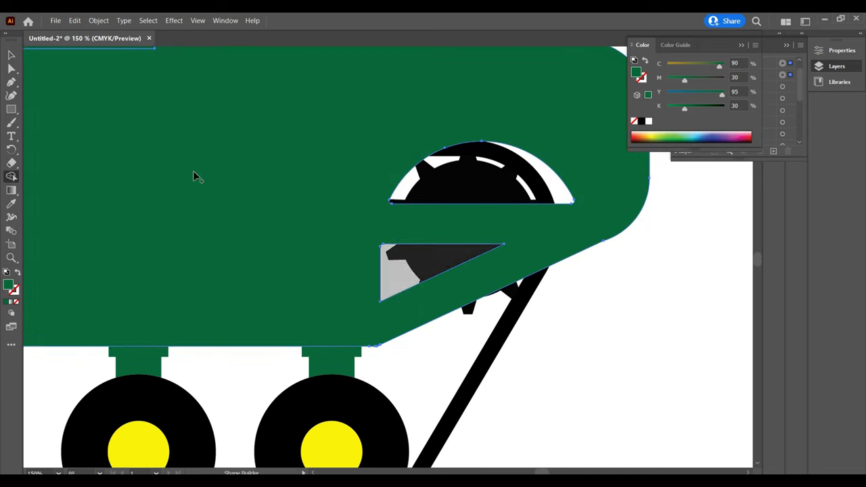
pyautogui.hotkey('ctrl', '-')
pyautogui.hotkey('ctrl', '-')
pyautogui.hotkey('ctrl', '-')
pyautogui.click(502, 366)
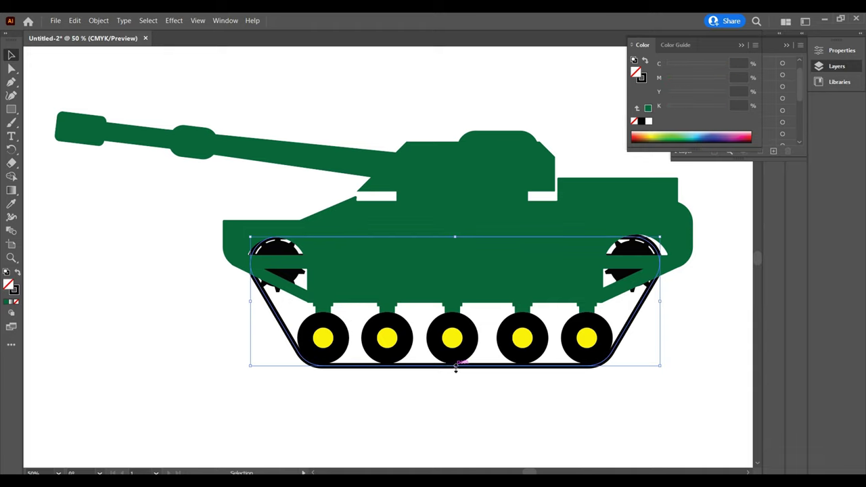
# - Shorten the black track outline and raise the wheels up into the track
pyautogui.moveTo(455, 366); pyautogui.dragTo(455, 343)
pyautogui.moveTo(300, 319); pyautogui.dragTo(599, 353)
pyautogui.hotkey('shift', 'Up')
pyautogui.hotkey('shift', 'Up')
pyautogui.hotkey('shift', 'Up')
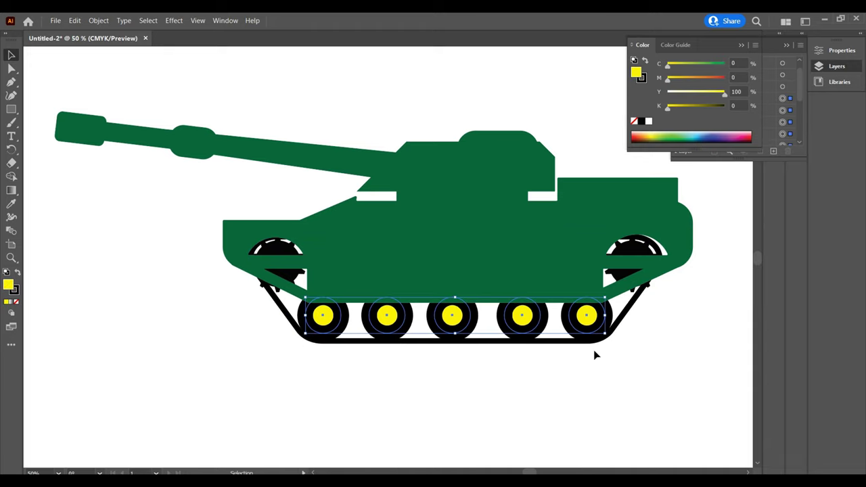
pyautogui.click(401, 346)
# - Draw a yellow rectangle tilted against the hull front, then remove it
pyautogui.scroll(1, 575, 393)
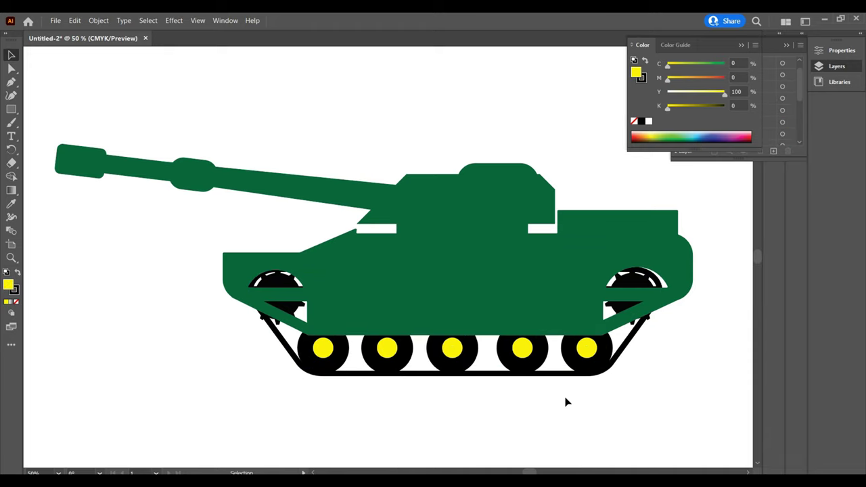
pyautogui.moveTo(110, 234); pyautogui.dragTo(151, 286)
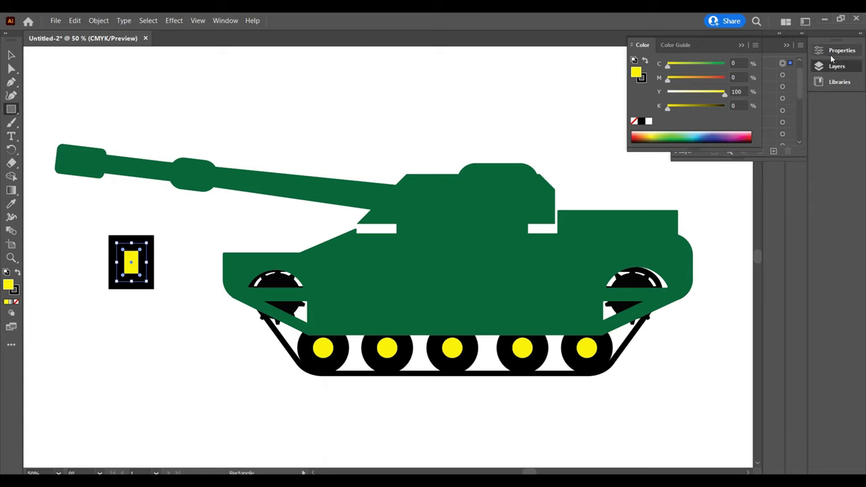
pyautogui.moveTo(156, 230)
pyautogui.mouseDown()
pyautogui.moveTo(173, 244)
pyautogui.moveTo(232, 245)
pyautogui.mouseUp()
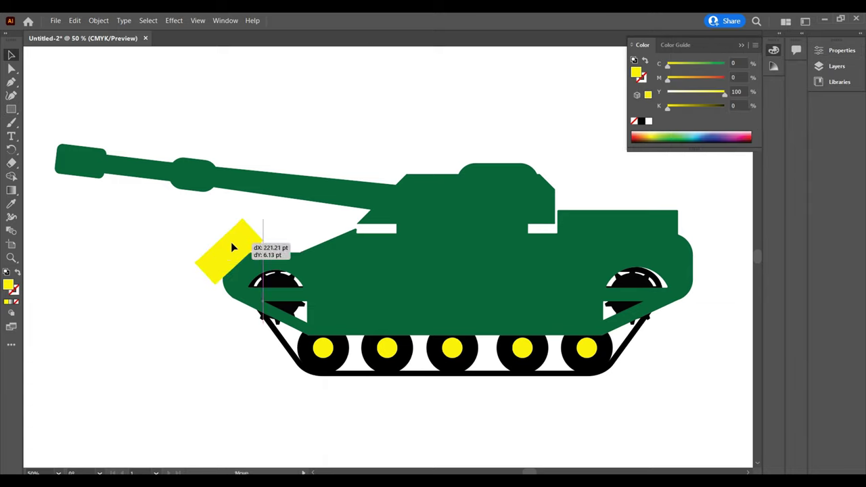
pyautogui.hotkey('ctrl', 'z')
pyautogui.click(9, 56)
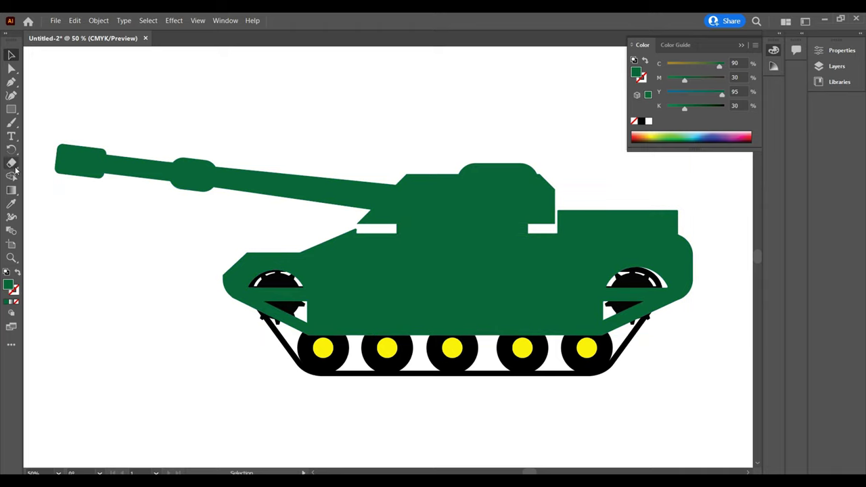
# - Place a green bar against the tank's front and merge it into the hull
pyautogui.moveTo(155, 216)
pyautogui.mouseDown()
pyautogui.moveTo(168, 291)
pyautogui.moveTo(266, 256)
pyautogui.mouseUp()
pyautogui.hotkey('ctrl', 'a')
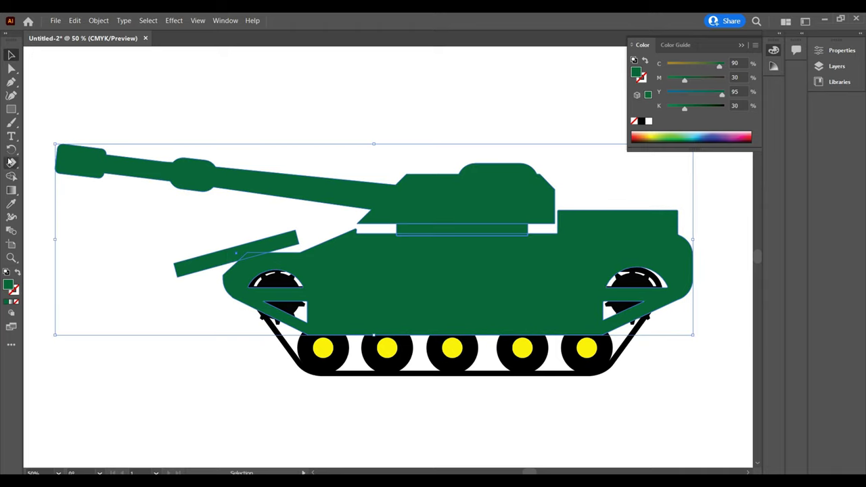
pyautogui.hotkey('shift', 'm')
pyautogui.moveTo(168, 210); pyautogui.dragTo(245, 253)
pyautogui.press('v')
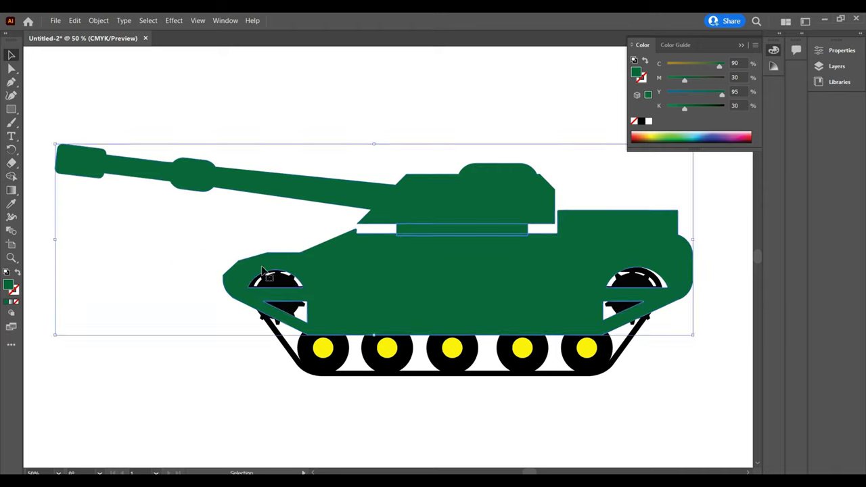
pyautogui.click(58, 195)
# - Draw another thin bar, rotate and size it along the front hull edge, and merge it
pyautogui.press('m')
pyautogui.moveTo(58, 282)
pyautogui.mouseDown()
pyautogui.moveTo(156, 293)
pyautogui.moveTo(175, 316)
pyautogui.mouseUp()
pyautogui.click(11, 56)
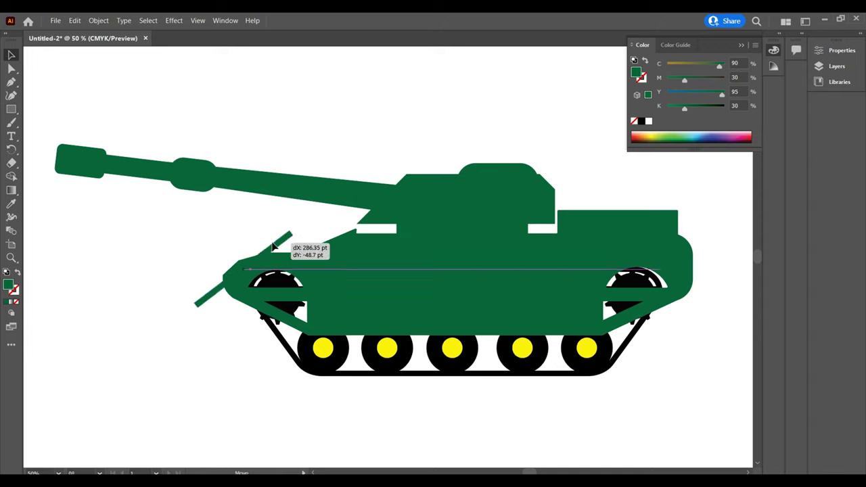
pyautogui.moveTo(280, 241); pyautogui.dragTo(280, 263)
pyautogui.moveTo(316, 235); pyautogui.dragTo(313, 272)
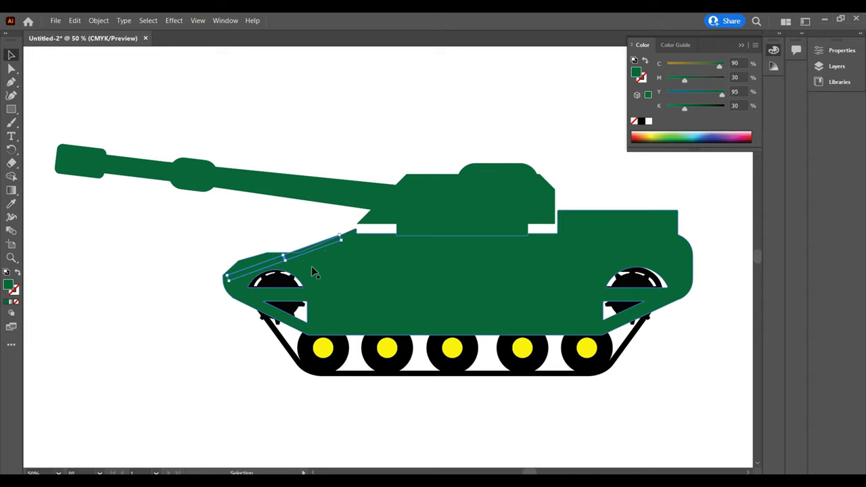
pyautogui.scroll(3, 272, 289)
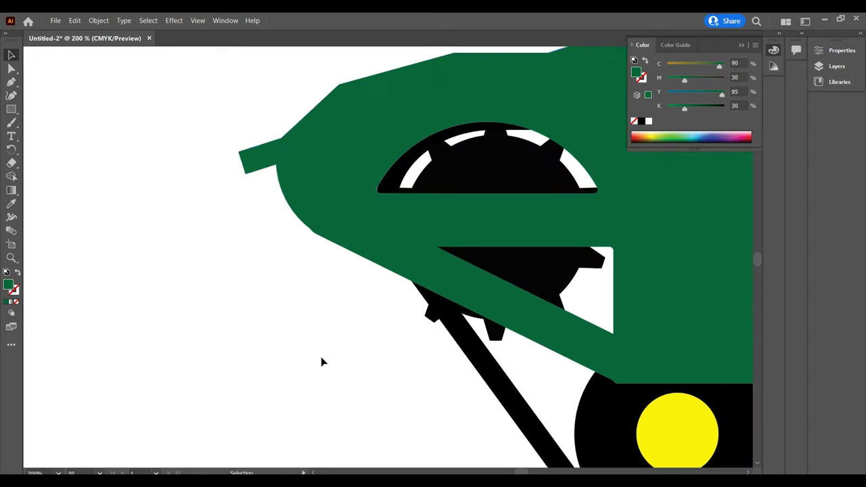
pyautogui.scroll(-2, 320, 359)
pyautogui.moveTo(473, 194); pyautogui.dragTo(401, 208)
pyautogui.moveTo(532, 162); pyautogui.dragTo(534, 173)
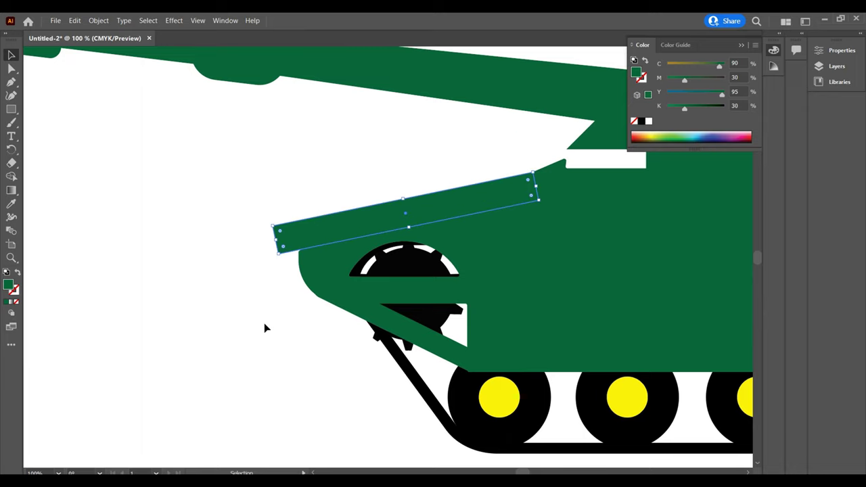
pyautogui.hotkey('shift', 'm')
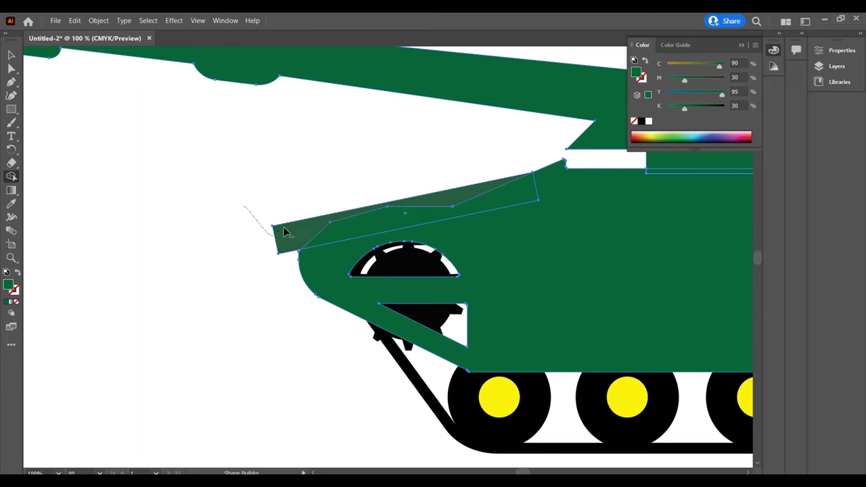
pyautogui.moveTo(283, 232); pyautogui.dragTo(284, 232)
# - Stretch the dark green front bar toward the turret and merge it with the body
pyautogui.press('a')
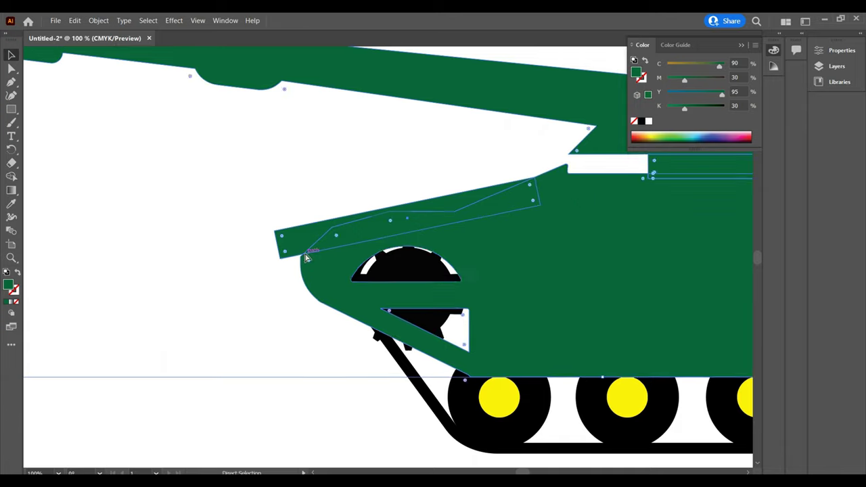
pyautogui.click(305, 256)
pyautogui.doubleClick(636, 73)
pyautogui.press('Return')
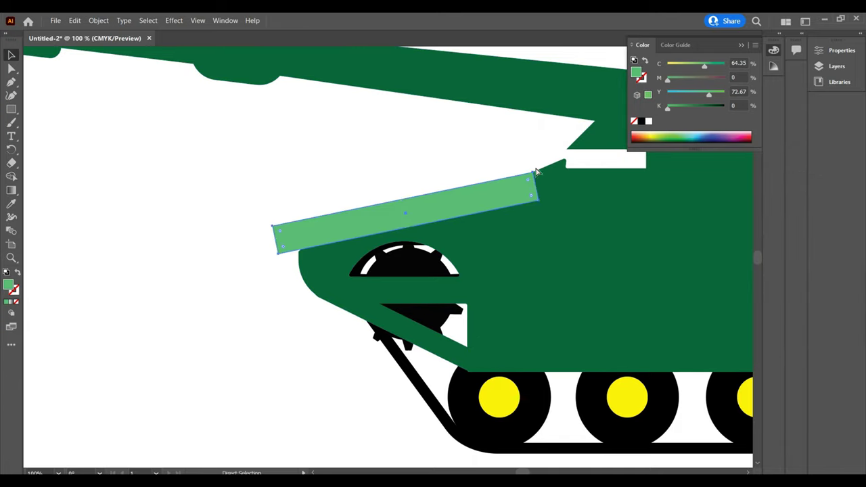
pyautogui.hotkey('ctrl', 'z')
pyautogui.moveTo(533, 179); pyautogui.dragTo(568, 171)
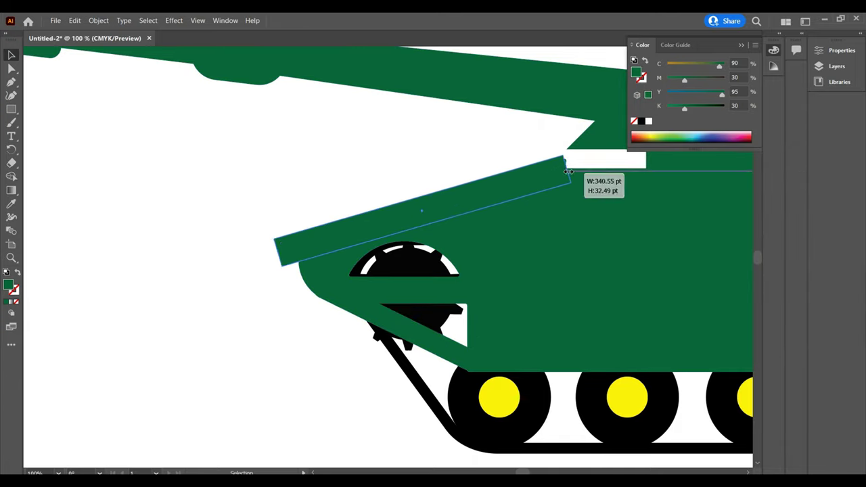
pyautogui.keyDown('shift'); pyautogui.click(342, 254); pyautogui.keyUp('shift')
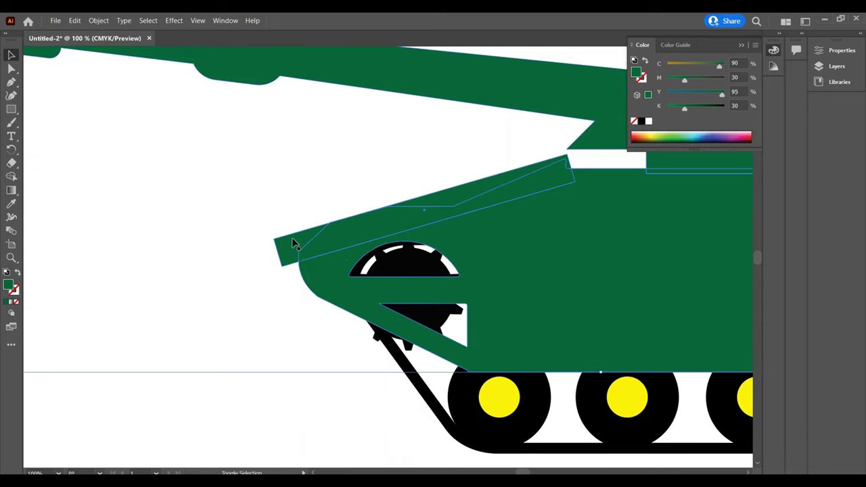
pyautogui.click(12, 177)
pyautogui.moveTo(492, 249); pyautogui.dragTo(491, 187)
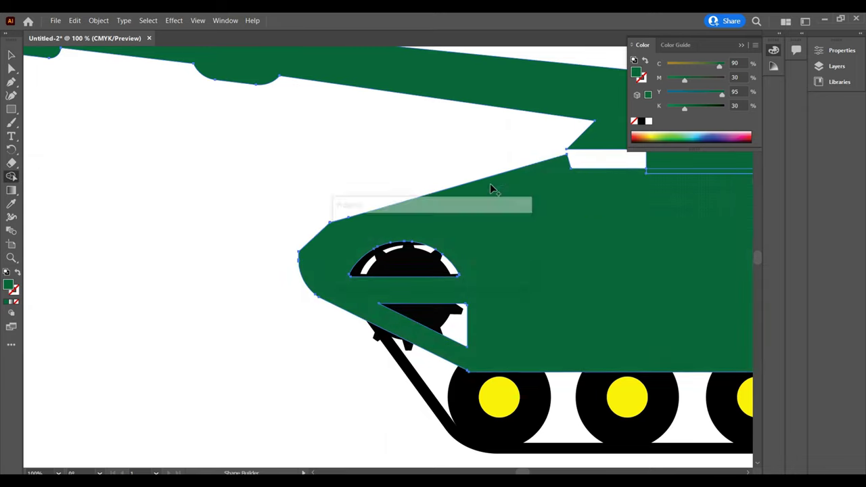
pyautogui.press('v')
pyautogui.click(166, 251)
pyautogui.hotkey('ctrl', '-')
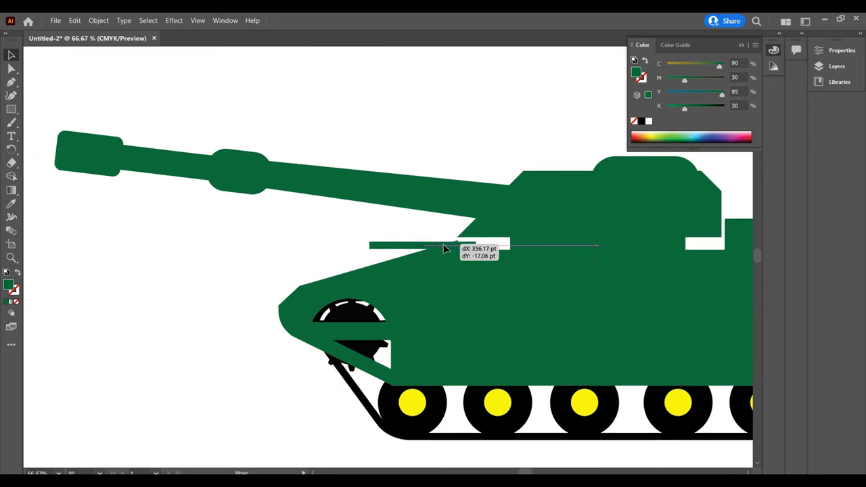
# - Move the thin strip beside the turret and merge it into the hull
pyautogui.moveTo(265, 259); pyautogui.dragTo(489, 248)
pyautogui.hotkey('ctrl', 'a')
pyautogui.hotkey('shift', 'm')
pyautogui.moveTo(413, 211); pyautogui.dragTo(460, 243)
pyautogui.hotkey('ctrl', '-')
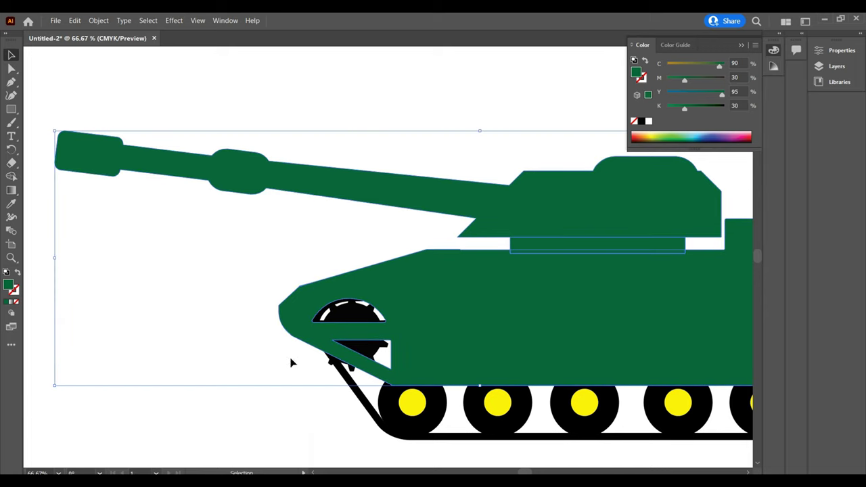
pyautogui.press('super')
pyautogui.click(568, 368)
pyautogui.press('v')
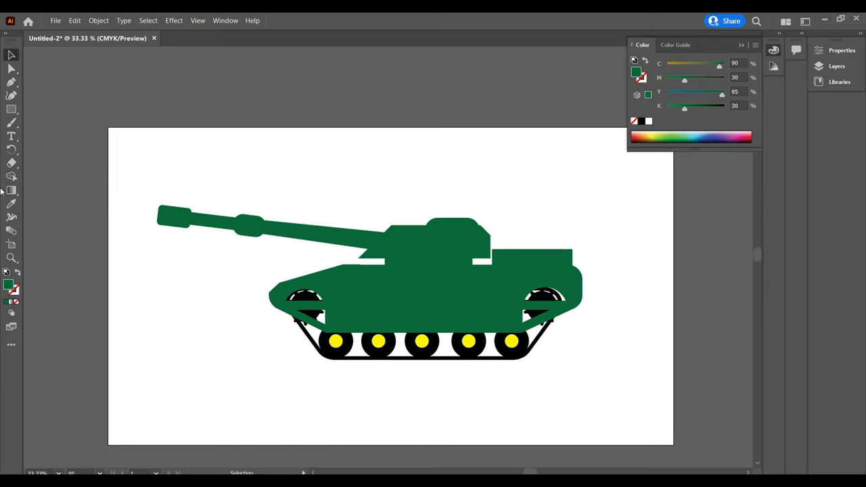
# - Draw a black circle above the rear hull and duplicate it beside the original
pyautogui.moveTo(518, 170)
pyautogui.mouseDown()
pyautogui.moveTo(561, 212)
pyautogui.moveTo(553, 257)
pyautogui.mouseUp()
pyautogui.click(641, 121)
pyautogui.press('v')
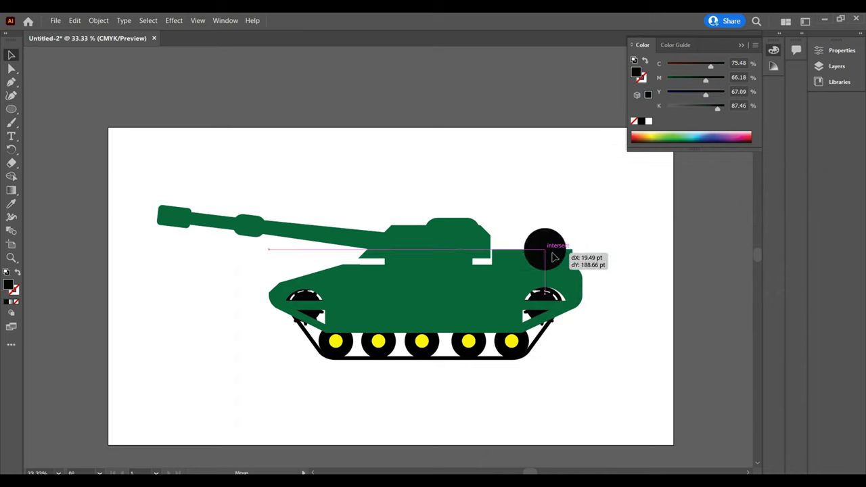
pyautogui.hotkey('ctrl', '=')
pyautogui.keyDown('alt'); pyautogui.moveTo(474, 234); pyautogui.dragTo(525, 233); pyautogui.keyUp('alt')
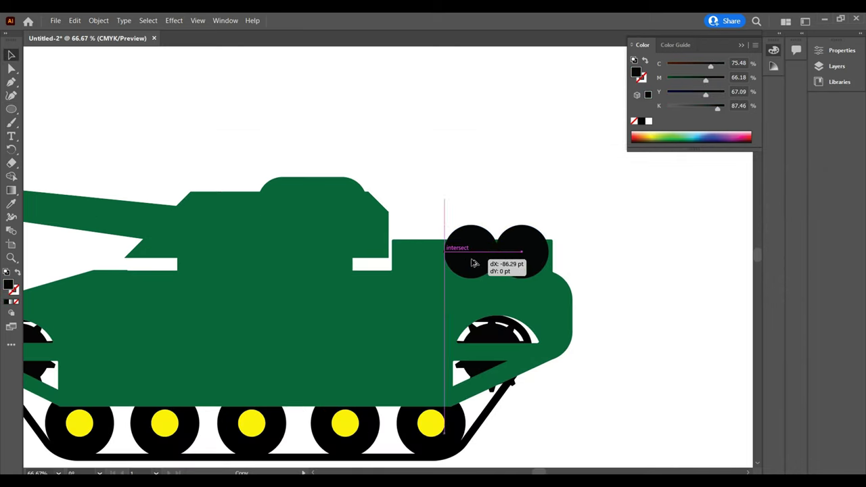
# - Fit the artboard in view and open GUN.png
pyautogui.scroll(-2, 617, 305)
pyautogui.click(719, 149)
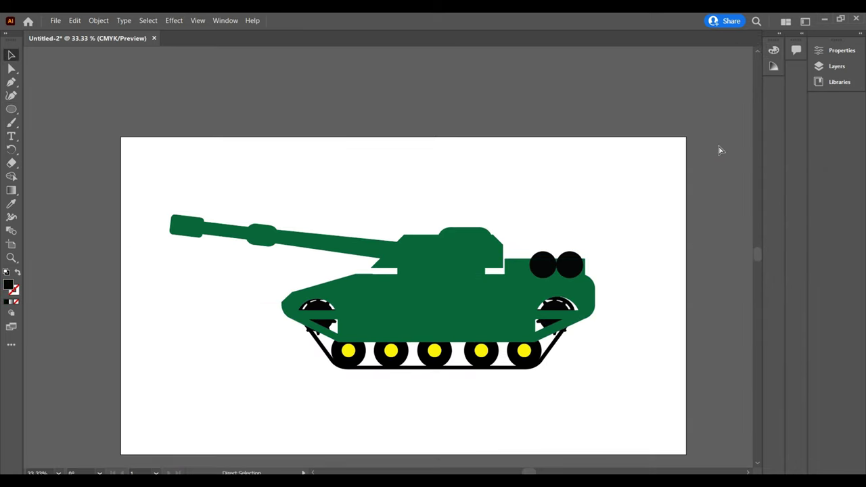
pyautogui.hotkey('ctrl', '0')
pyautogui.hotkey('ctrl', 'o')
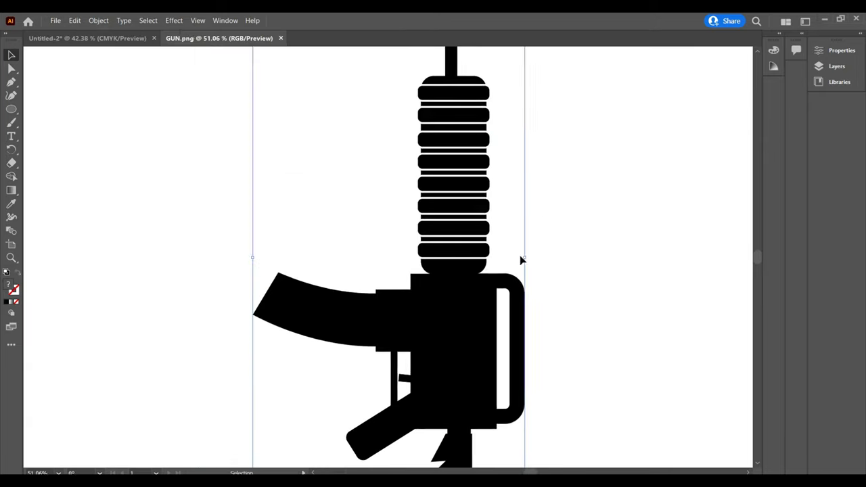
# - Bring the GUN.png rifle into the tank document and scale it down onto the front hull
pyautogui.moveTo(520, 257); pyautogui.dragTo(481, 198)
pyautogui.moveTo(517, 433)
pyautogui.mouseDown()
pyautogui.moveTo(446, 179)
pyautogui.moveTo(463, 276)
pyautogui.moveTo(506, 234)
pyautogui.moveTo(350, 257)
pyautogui.moveTo(373, 293)
pyautogui.mouseUp()
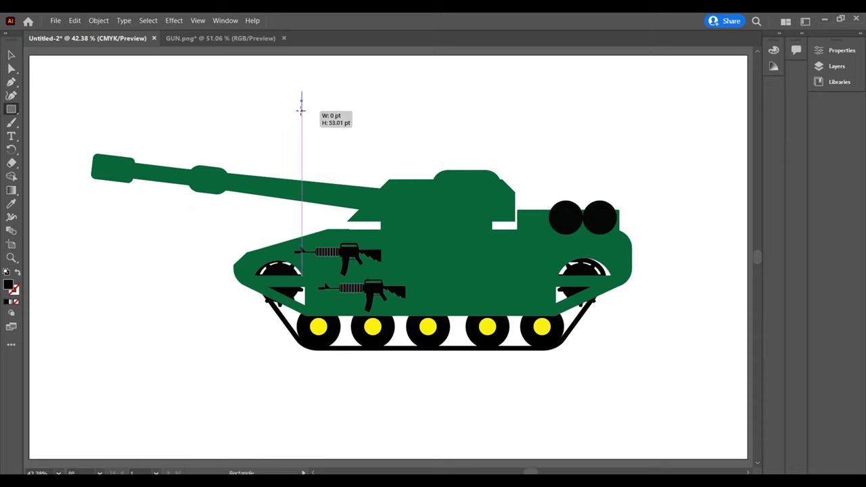
pyautogui.scroll(5, 336, 306)
pyautogui.moveTo(469, 333); pyautogui.dragTo(472, 272)
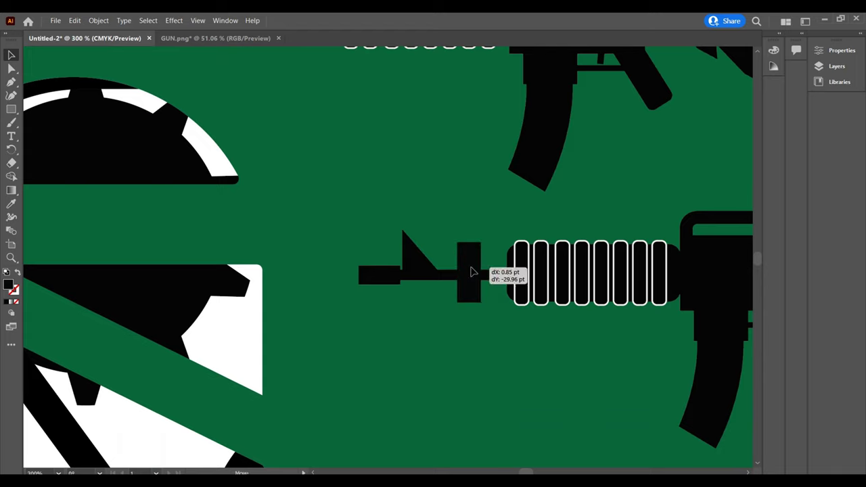
pyautogui.scroll(-2, 490, 336)
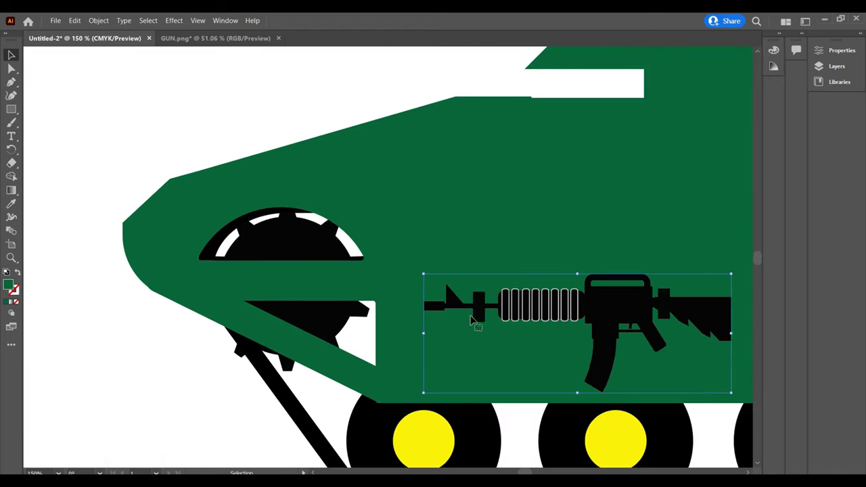
# - Duplicate the rifle higher on the hull, close GUN.png, and open Ax.png
pyautogui.moveTo(668, 312)
pyautogui.mouseDown()
pyautogui.moveTo(558, 145)
pyautogui.moveTo(564, 272)
pyautogui.mouseUp()
pyautogui.scroll(-3, 325, 155)
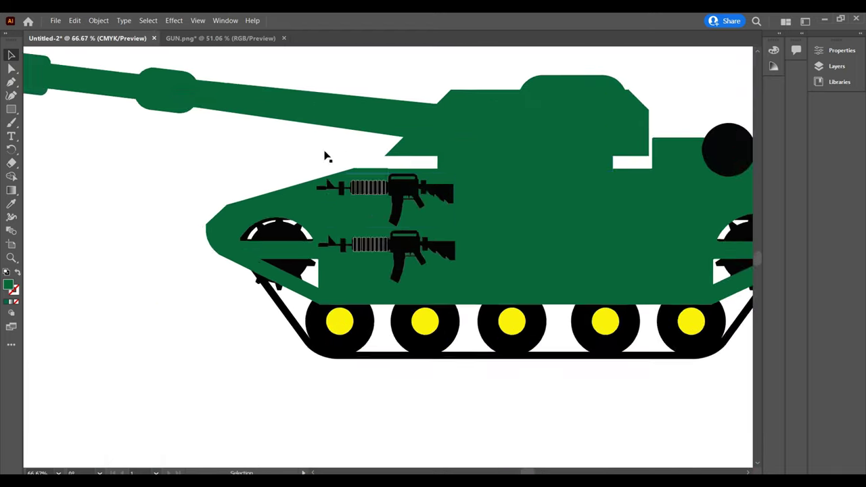
pyautogui.click(260, 38)
pyautogui.click(274, 39)
pyautogui.hotkey('ctrl', 'o')
# - Open Ax.png and carry the axe image into the tank document
pyautogui.doubleClick(321, 195)
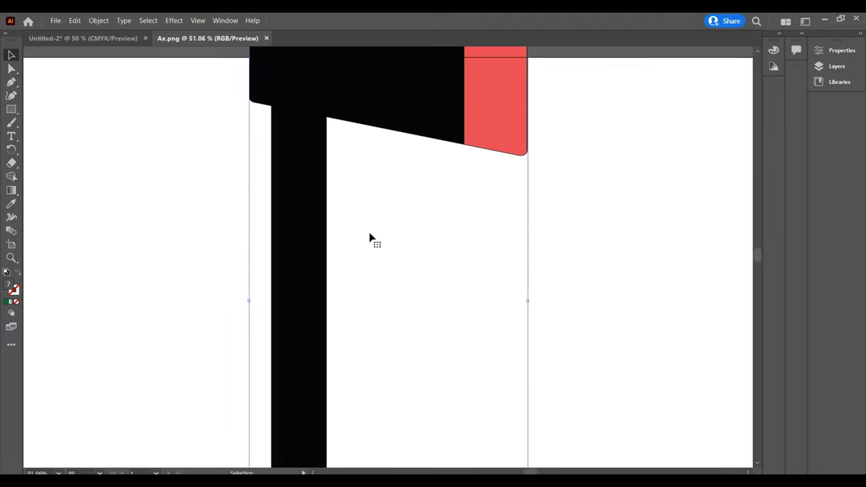
pyautogui.moveTo(377, 239)
pyautogui.mouseDown()
pyautogui.moveTo(495, 98)
pyautogui.moveTo(524, 159)
pyautogui.moveTo(636, 252)
pyautogui.moveTo(646, 247)
pyautogui.moveTo(636, 230)
pyautogui.mouseUp()
pyautogui.scroll(3, 669, 227)
# - Fill a small rectangle black and duplicate the bar onto the axe handle
pyautogui.press('m')
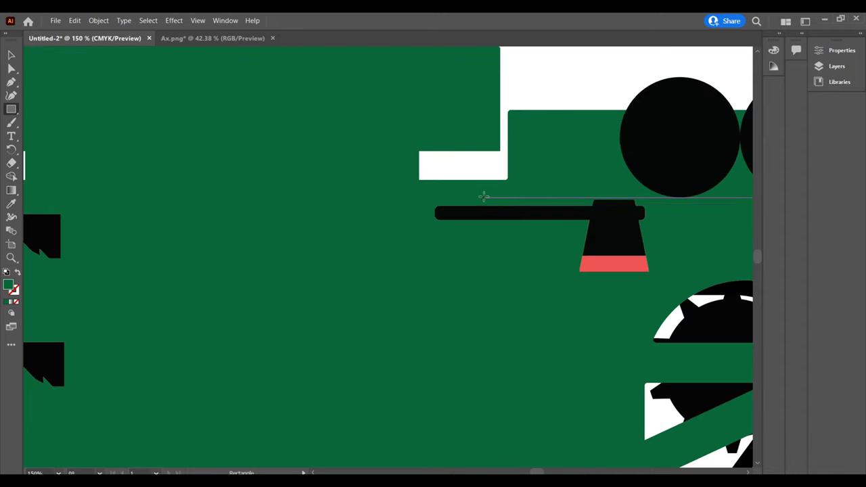
pyautogui.click(773, 50)
pyautogui.click(749, 135)
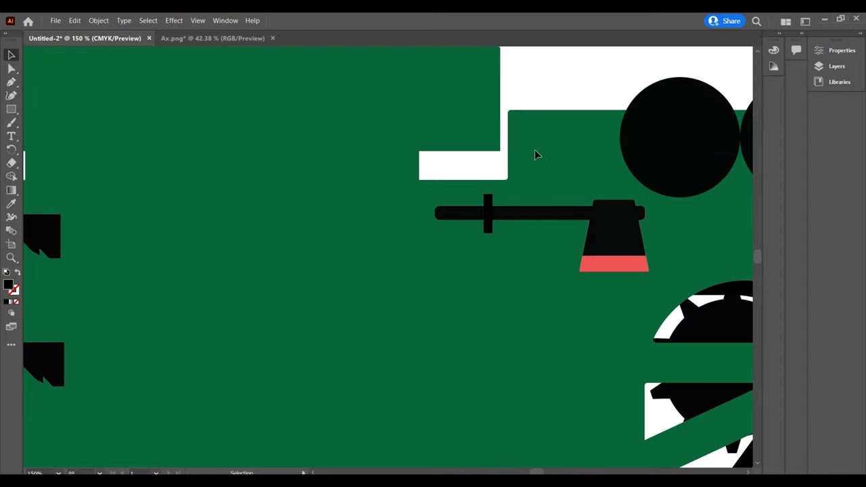
pyautogui.moveTo(488, 213)
pyautogui.mouseDown()
pyautogui.moveTo(579, 215)
pyautogui.moveTo(574, 310)
pyautogui.mouseUp()
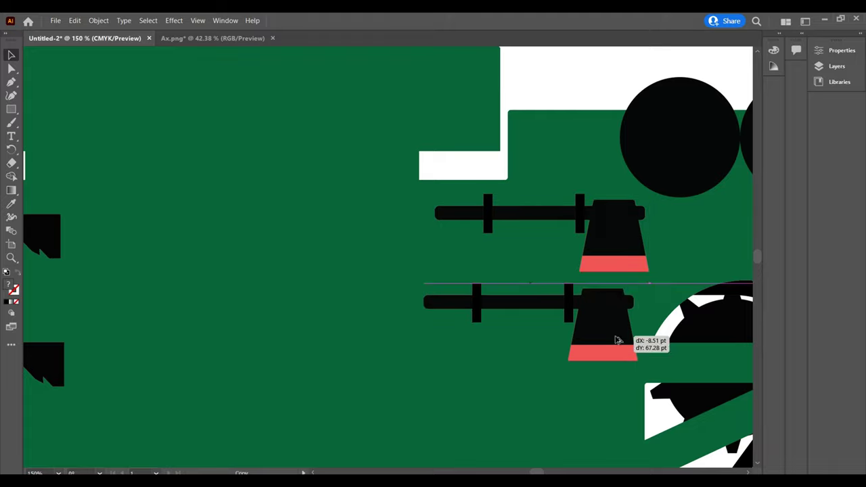
pyautogui.scroll(-2, 667, 146)
pyautogui.scroll(-1, 666, 146)
# - Close the axe image, open Key.png and resize the wrench in it
pyautogui.click(268, 39)
pyautogui.click(55, 20)
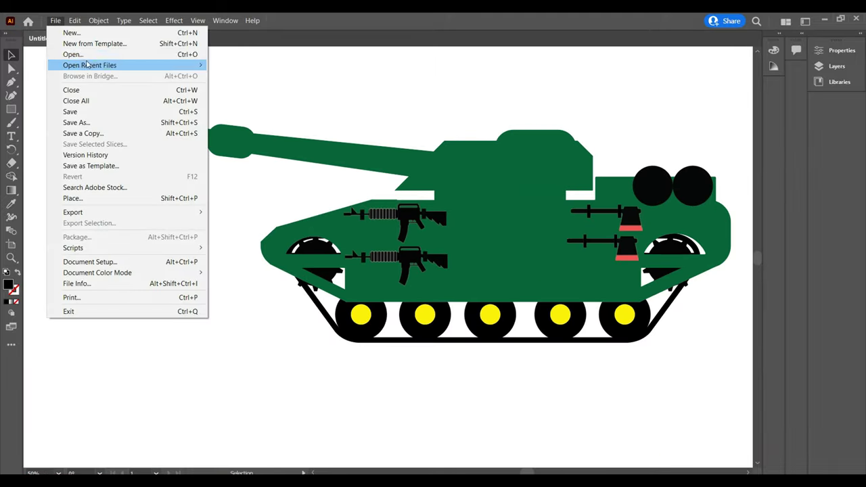
pyautogui.click(74, 53)
pyautogui.doubleClick(321, 196)
pyautogui.moveTo(525, 265)
pyautogui.mouseDown()
pyautogui.moveTo(277, 242)
pyautogui.moveTo(110, 42)
pyautogui.mouseUp()
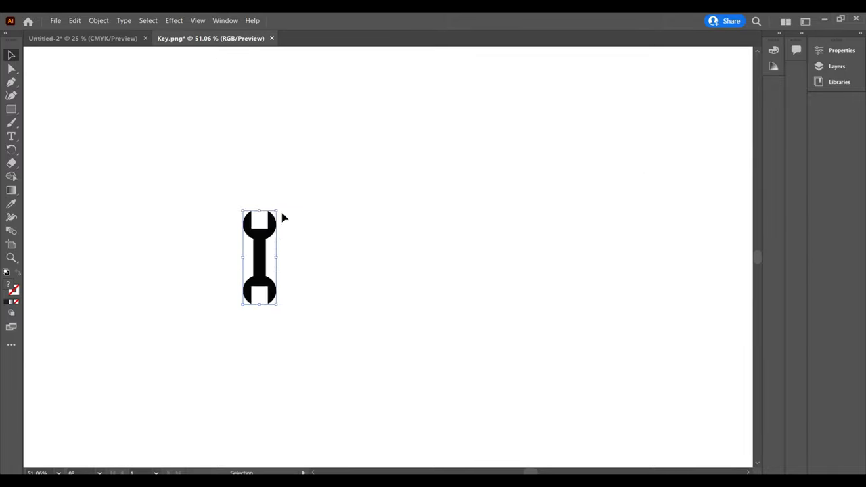
# - Bring the wrench onto the tank, rotate it horizontal, and stack three copies with Ctrl+D
pyautogui.moveTo(282, 219)
pyautogui.mouseDown()
pyautogui.moveTo(311, 201)
pyautogui.moveTo(88, 49)
pyautogui.moveTo(270, 196)
pyautogui.mouseUp()
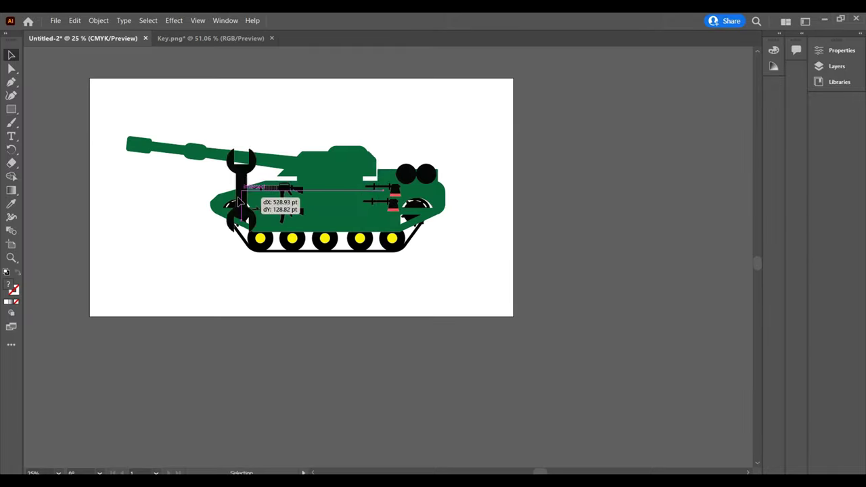
pyautogui.hotkey('ctrl', '=')
pyautogui.scroll(2, 402, 348)
pyautogui.moveTo(439, 142); pyautogui.dragTo(430, 153)
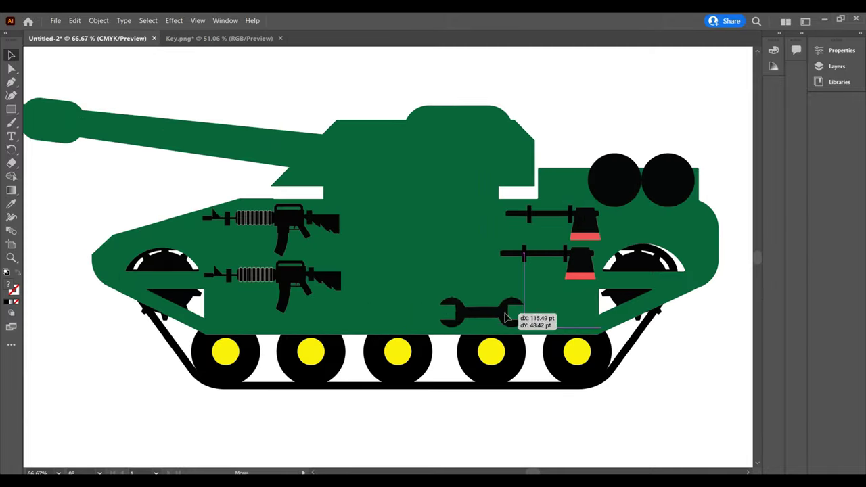
pyautogui.moveTo(409, 292); pyautogui.dragTo(416, 215)
pyautogui.moveTo(415, 215); pyautogui.dragTo(415, 251)
pyautogui.hotkey('ctrl', 'd')
# - Lay two thin vertical bars across the wrenches and draw a long black bar above the tank
pyautogui.moveTo(328, 68); pyautogui.dragTo(333, 184)
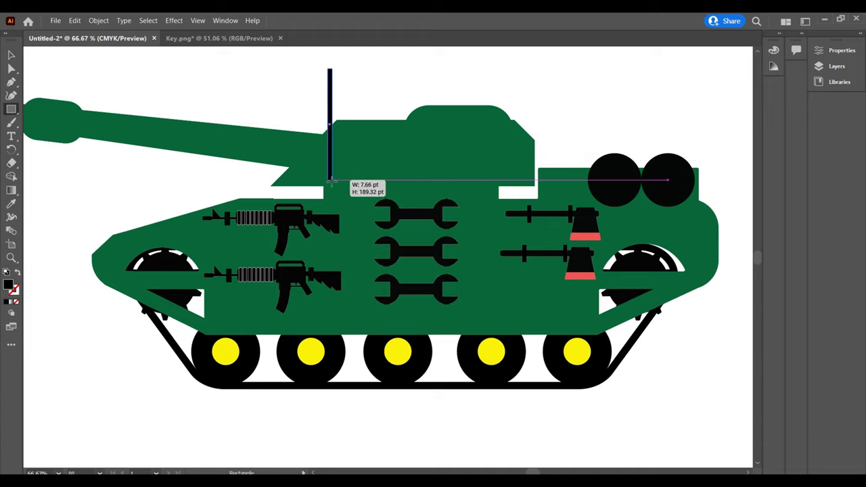
pyautogui.moveTo(331, 136)
pyautogui.mouseDown()
pyautogui.moveTo(405, 254)
pyautogui.moveTo(428, 271)
pyautogui.mouseUp()
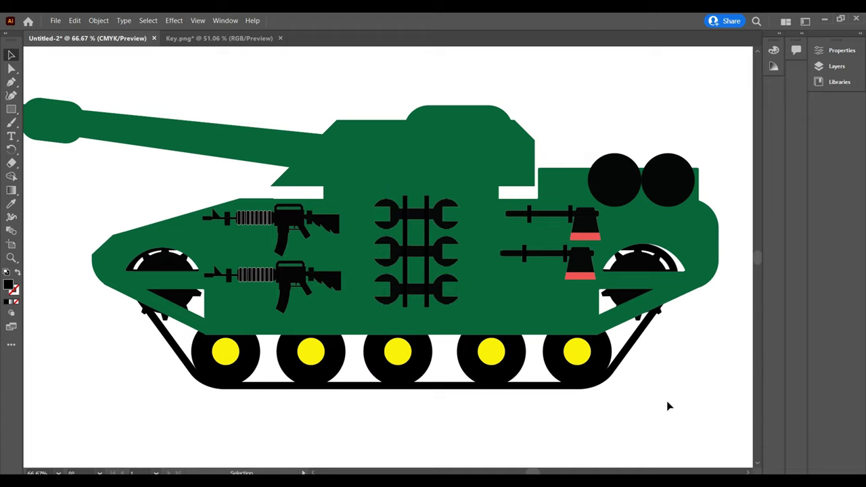
pyautogui.press('m')
pyautogui.moveTo(262, 71); pyautogui.dragTo(437, 88)
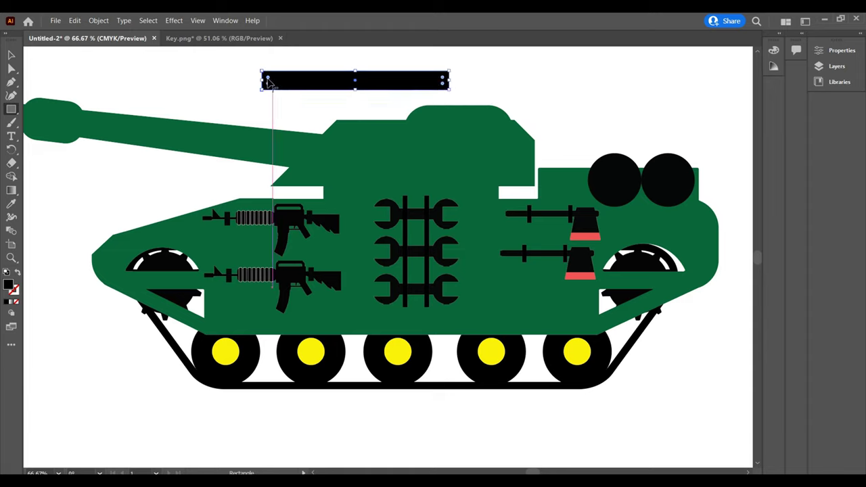
# - Round the black bar's ends, trim its top, and align a black end block to it
pyautogui.moveTo(268, 80); pyautogui.dragTo(284, 80)
pyautogui.hotkey('ctrl', '=')
pyautogui.hotkey('ctrl', '=')
pyautogui.moveTo(112, 75); pyautogui.dragTo(613, 145)
pyautogui.press('v')
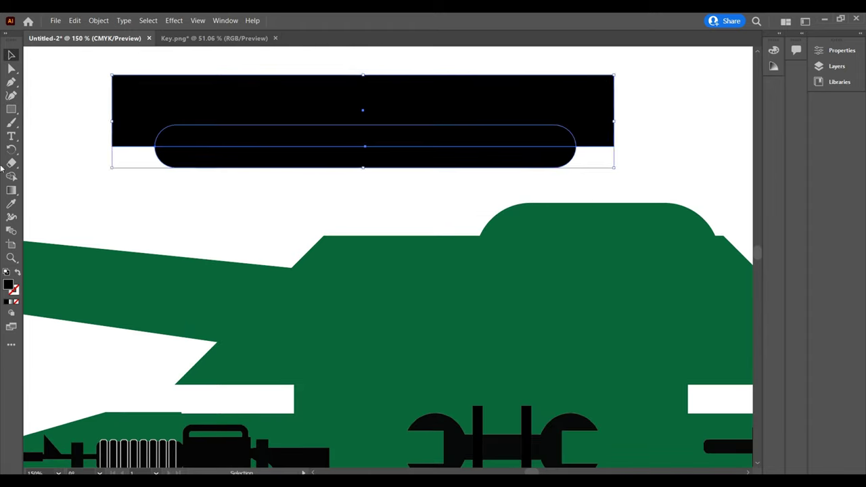
pyautogui.press('m')
pyautogui.moveTo(450, 90)
pyautogui.mouseDown()
pyautogui.moveTo(614, 125)
pyautogui.moveTo(621, 155)
pyautogui.mouseUp()
pyautogui.press('v')
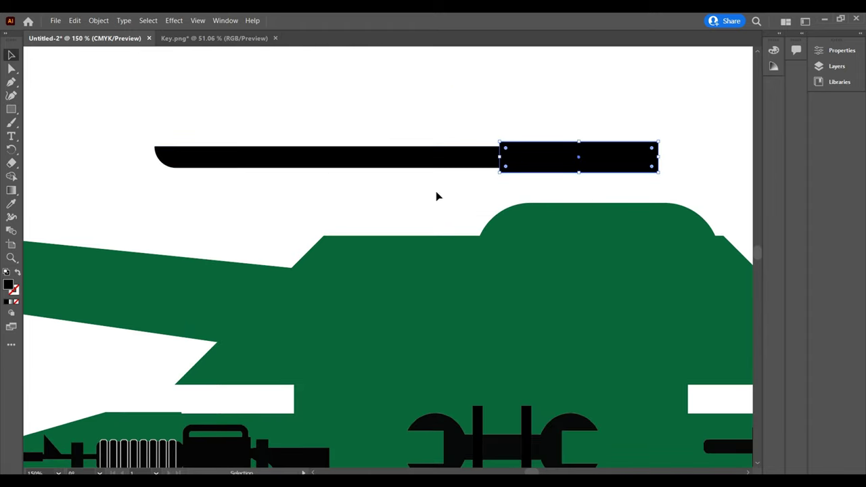
pyautogui.moveTo(437, 196); pyautogui.dragTo(643, 164)
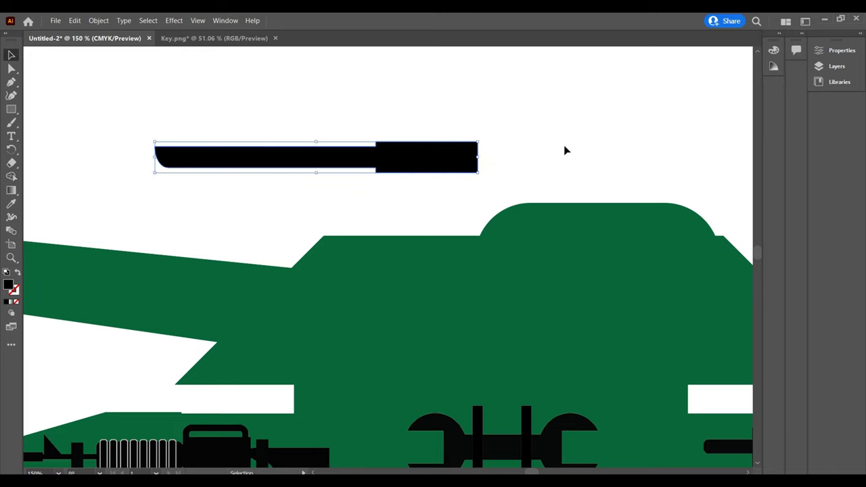
# - Place the barrel shapes onto the turret and move a vertical bar across them
pyautogui.hotkey('ctrl', '-')
pyautogui.moveTo(473, 152); pyautogui.dragTo(609, 238)
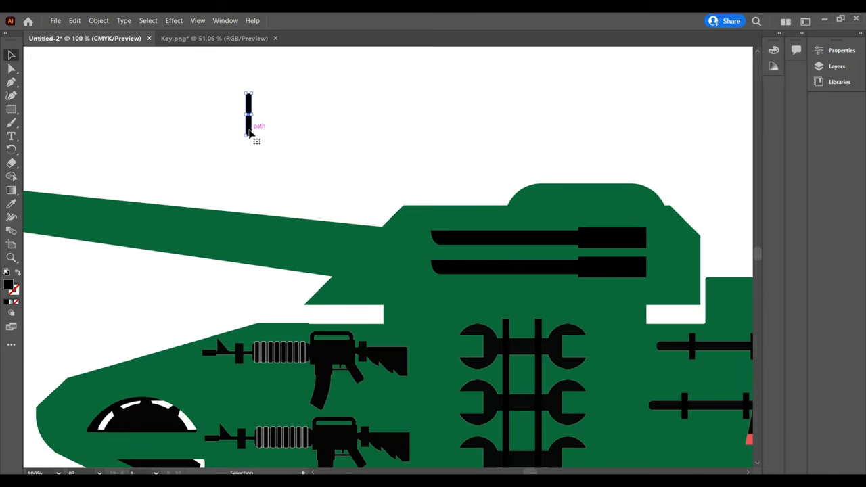
pyautogui.moveTo(248, 133); pyautogui.dragTo(458, 260)
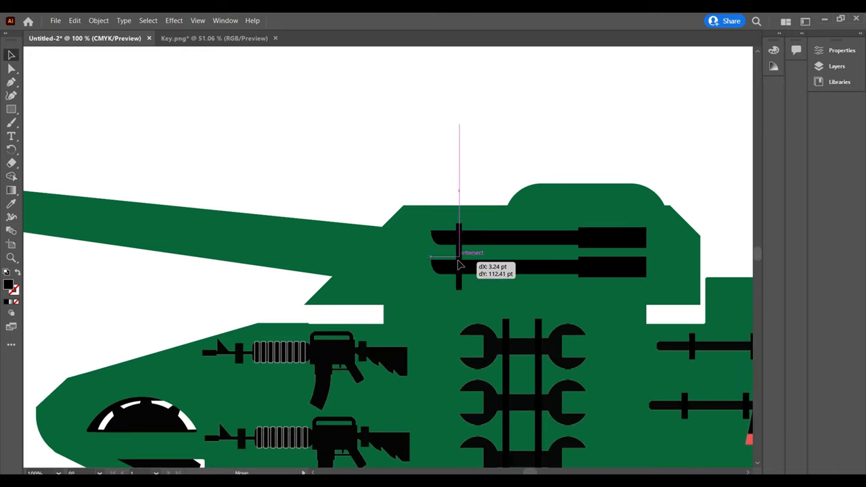
pyautogui.hotkey('ctrl', '-')
pyautogui.hotkey('ctrl', '-')
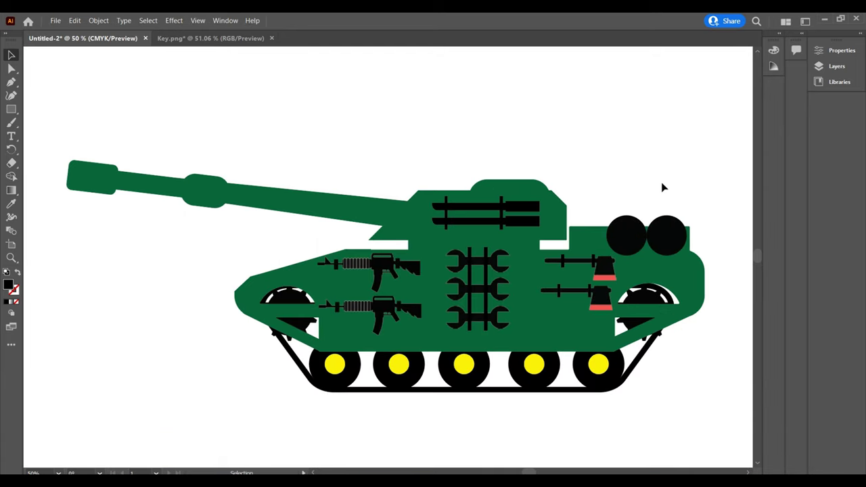
# - Draw the long black barrel and rounded gun body, with a small block beside it
pyautogui.moveTo(416, 100); pyautogui.dragTo(599, 107)
pyautogui.press('v')
pyautogui.moveTo(356, 76); pyautogui.dragTo(406, 131)
pyautogui.press('v')
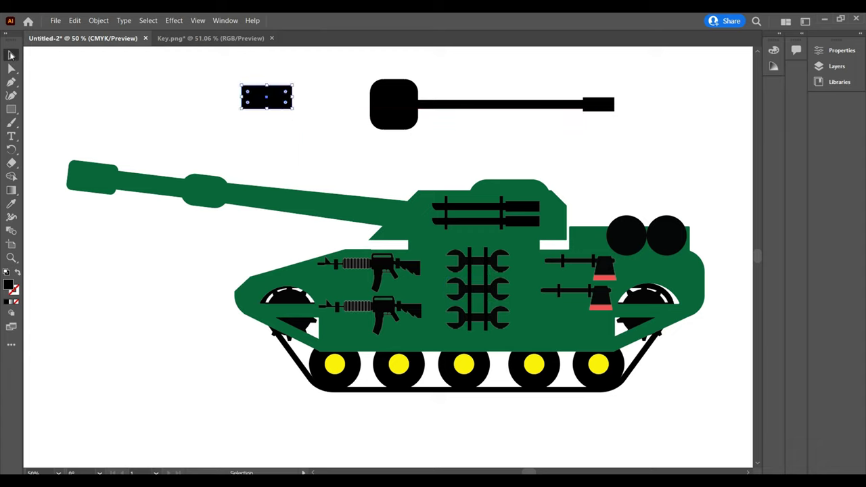
pyautogui.moveTo(267, 97); pyautogui.dragTo(363, 105)
# - Add a tall stock rectangle with no fill and a black outline at the gun's left end
pyautogui.press('m')
pyautogui.moveTo(165, 69); pyautogui.dragTo(201, 128)
pyautogui.click(842, 50)
pyautogui.click(676, 176)
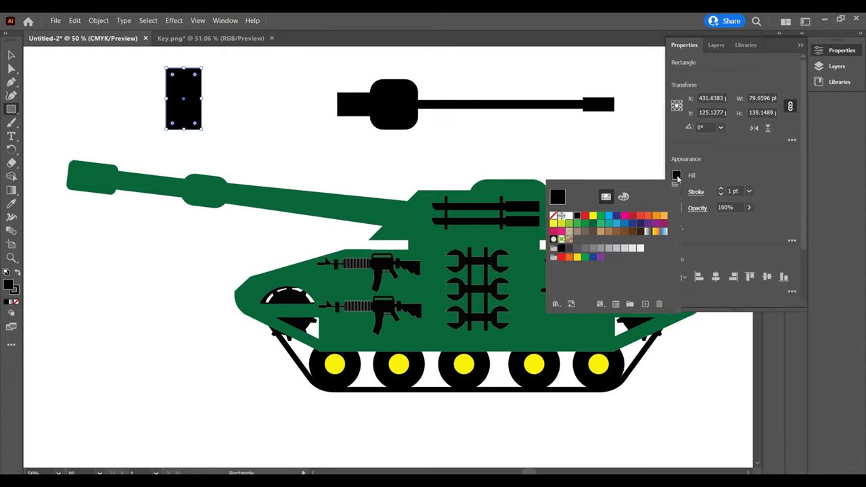
pyautogui.hotkey('shift', 'x')
pyautogui.click(721, 189)
pyautogui.click(842, 50)
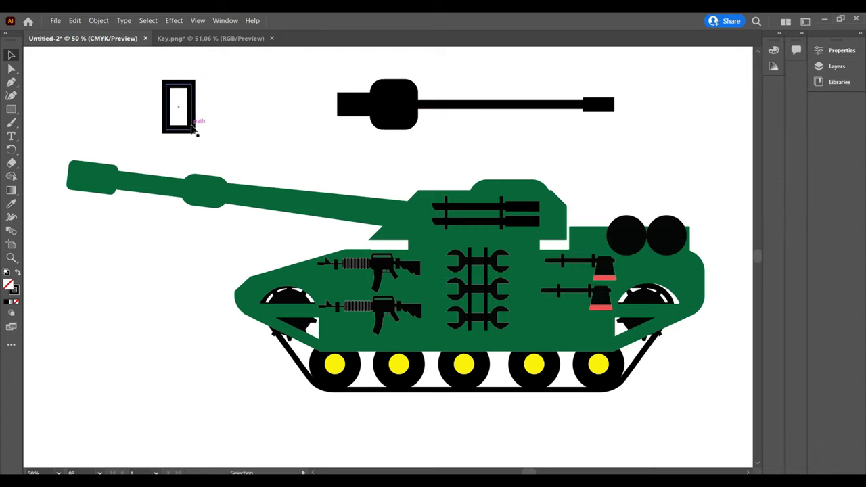
pyautogui.moveTo(193, 128); pyautogui.dragTo(337, 129)
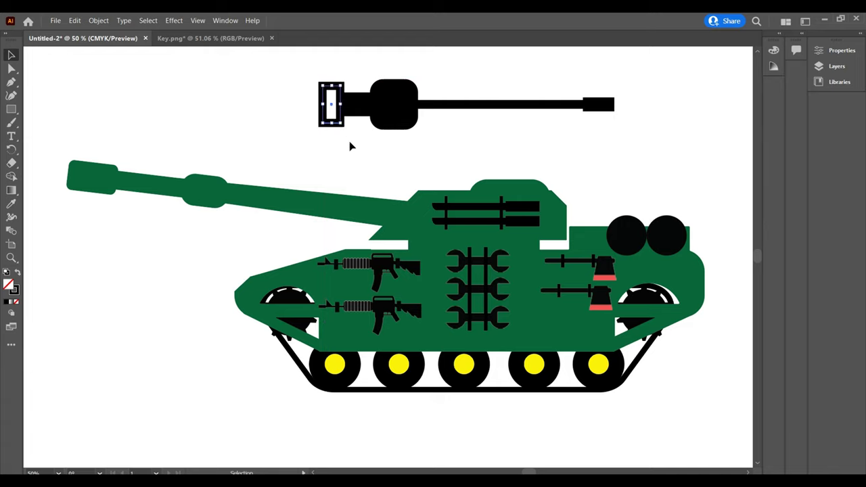
# - Draw a black, outline-free grip rectangle beneath the gun mount
pyautogui.moveTo(181, 135)
pyautogui.mouseDown()
pyautogui.moveTo(211, 157)
pyautogui.moveTo(370, 149)
pyautogui.mouseUp()
pyautogui.click(842, 50)
pyautogui.click(676, 191)
pyautogui.hotkey('shift', 'x')
pyautogui.click(10, 56)
pyautogui.hotkey('ctrl', 'shift', 'a')
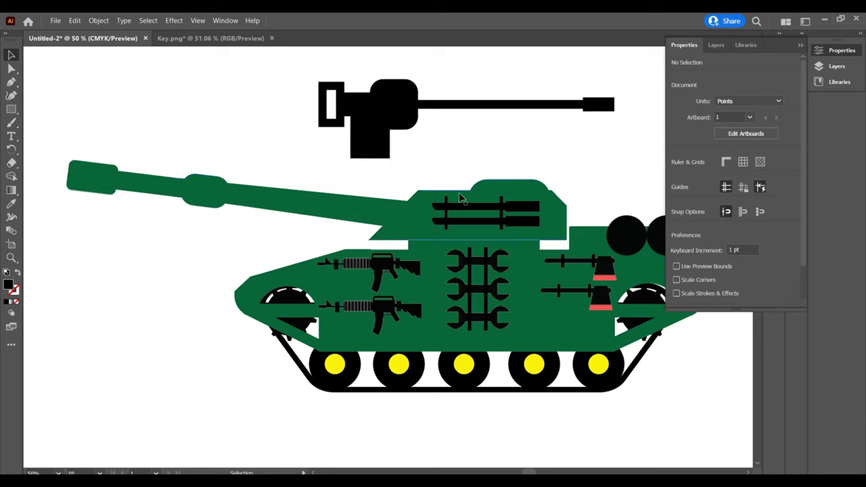
# - Draw a small white slot rectangle on the gun mount
pyautogui.click(11, 109)
pyautogui.moveTo(147, 84); pyautogui.dragTo(184, 93)
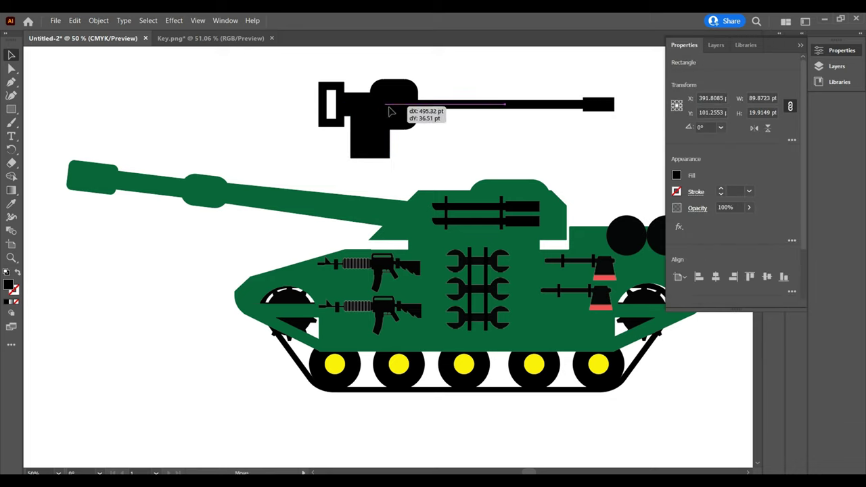
pyautogui.click(676, 175)
pyautogui.click(556, 210)
pyautogui.hotkey('ctrl', 'shift', 'a')
# - Shrink and raise the white slot, then draw a yellow bullet-body rectangle
pyautogui.hotkey('ctrl', '+')
pyautogui.hotkey('ctrl', '+')
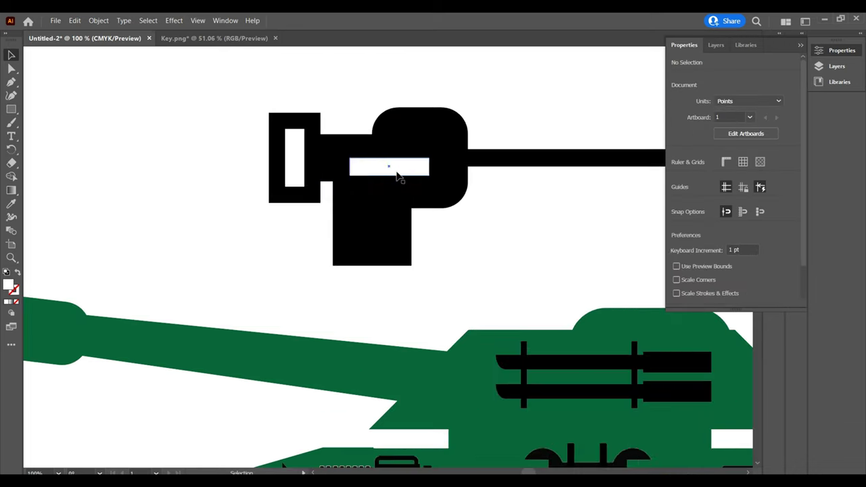
pyautogui.moveTo(399, 177); pyautogui.dragTo(424, 158)
pyautogui.click(11, 109)
pyautogui.click(676, 176)
pyautogui.moveTo(86, 126)
pyautogui.mouseDown()
pyautogui.moveTo(128, 133)
pyautogui.moveTo(106, 134)
pyautogui.mouseUp()
pyautogui.click(578, 218)
# - Add a red tip to the yellow bullet, trim its shape, and group the pieces
pyautogui.hotkey('ctrl', '+')
pyautogui.hotkey('ctrl', '+')
pyautogui.hotkey('ctrl', '+')
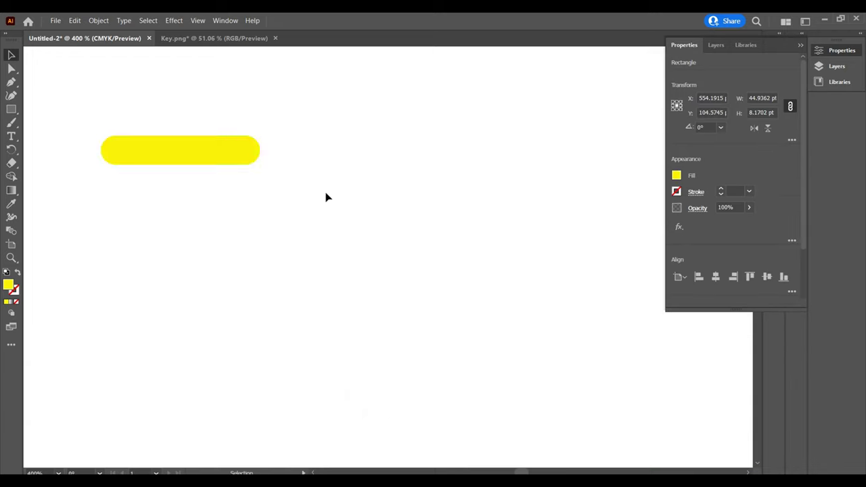
pyautogui.click(676, 175)
pyautogui.moveTo(243, 153); pyautogui.dragTo(220, 157)
pyautogui.click(569, 217)
pyautogui.click(314, 191)
pyautogui.press('m')
pyautogui.moveTo(208, 114); pyautogui.dragTo(233, 188)
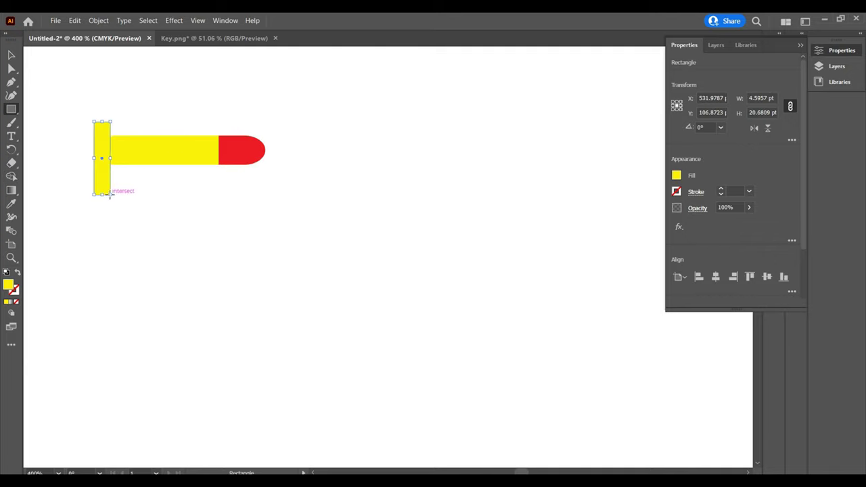
pyautogui.press('v')
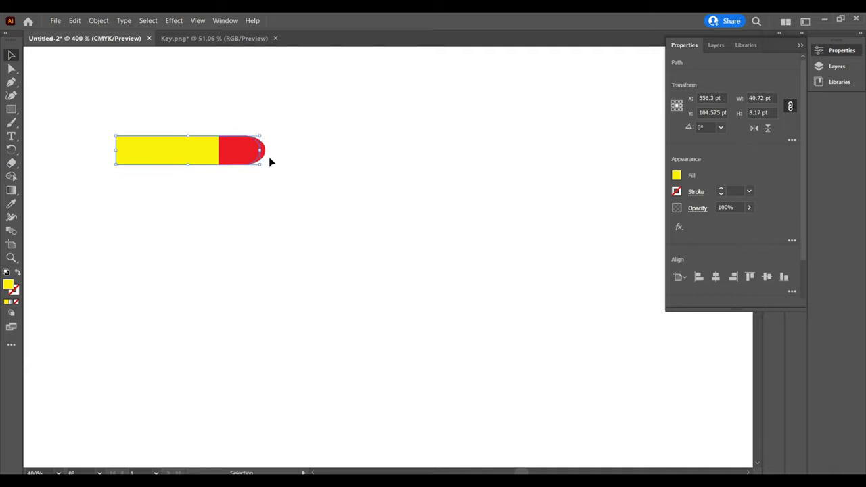
pyautogui.moveTo(169, 150); pyautogui.dragTo(348, 224)
pyautogui.hotkey('ctrl', 'z')
# - Move the bullet onto the gun mount and copy it into a stepped diagonal belt
pyautogui.hotkey('ctrl', '-')
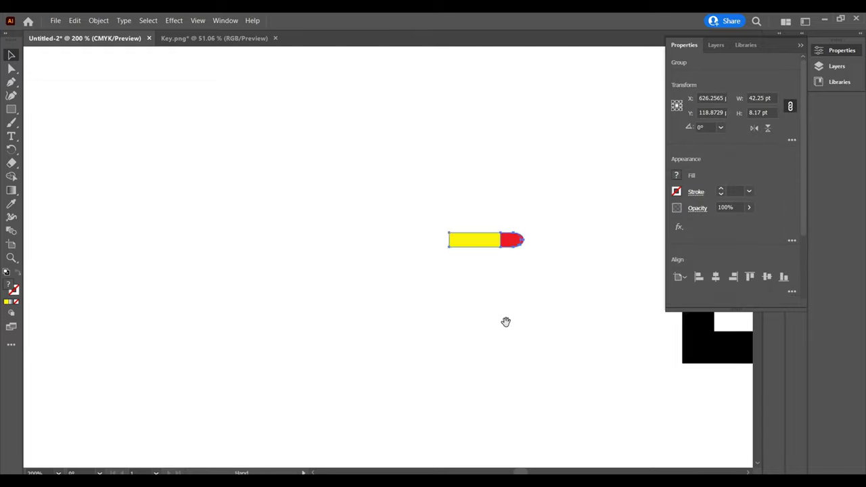
pyautogui.moveTo(505, 320); pyautogui.dragTo(96, 291)
pyautogui.moveTo(67, 209); pyautogui.dragTo(541, 253)
pyautogui.click(525, 98)
pyautogui.scroll(-1, 535, 203)
pyautogui.moveTo(541, 252); pyautogui.dragTo(505, 288)
pyautogui.moveTo(504, 289); pyautogui.dragTo(492, 335)
pyautogui.click(622, 354)
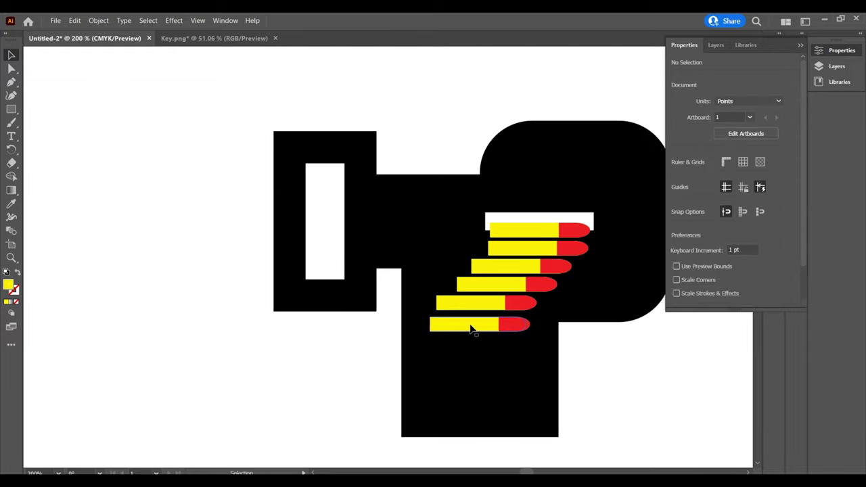
# - Cover the bottom bullet with a small black rectangle
pyautogui.click(11, 109)
pyautogui.moveTo(108, 120)
pyautogui.mouseDown()
pyautogui.moveTo(221, 135)
pyautogui.moveTo(514, 334)
pyautogui.mouseUp()
pyautogui.click(676, 175)
pyautogui.click(572, 211)
pyautogui.press('v')
pyautogui.click(629, 393)
pyautogui.hscroll(3, 630, 393)
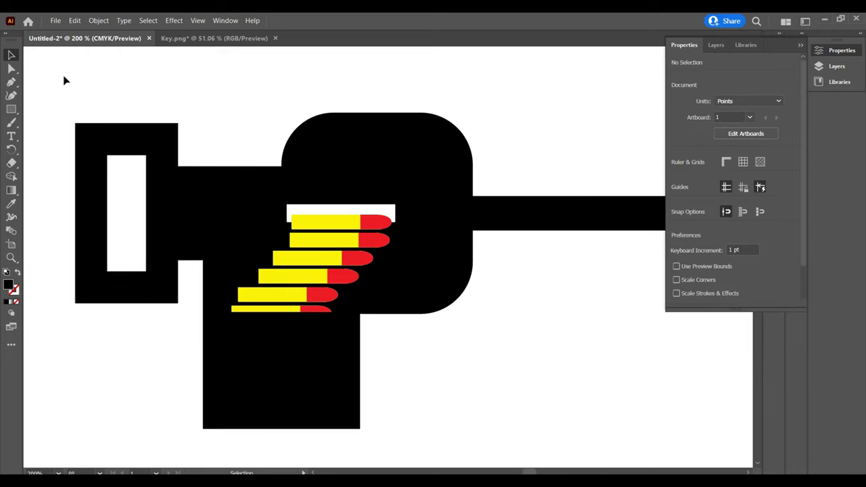
pyautogui.hotkey('ctrl', 'a')
pyautogui.hotkey('ctrl', 'shift', 'a')
pyautogui.hotkey('ctrl', '-')
pyautogui.hotkey('ctrl', '-')
pyautogui.hotkey('ctrl', '-')
pyautogui.hscroll(3, 470, 389)
# - Shrink the machine gun and its bullet belt
pyautogui.click(527, 298)
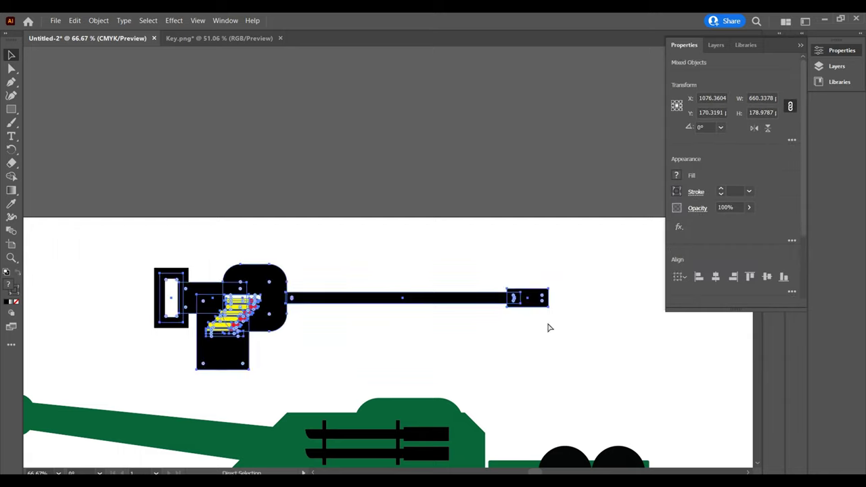
pyautogui.moveTo(547, 318); pyautogui.dragTo(381, 325)
pyautogui.hotkey('ctrl', 'shift', 'a')
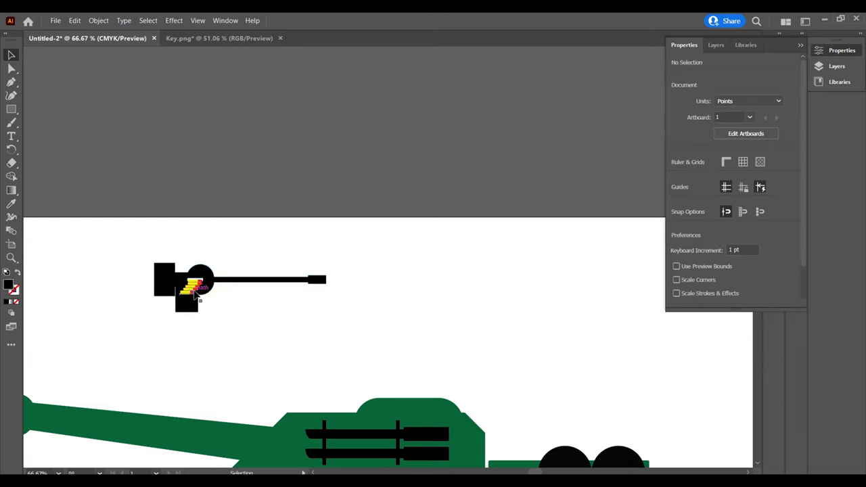
pyautogui.moveTo(238, 229); pyautogui.dragTo(464, 290)
# - Draw a white rectangle inside the gun's black stock
pyautogui.hotkey('ctrl', '+')
pyautogui.hotkey('ctrl', '+')
pyautogui.hotkey('ctrl', '+')
pyautogui.press('m')
pyautogui.moveTo(261, 108); pyautogui.dragTo(286, 161)
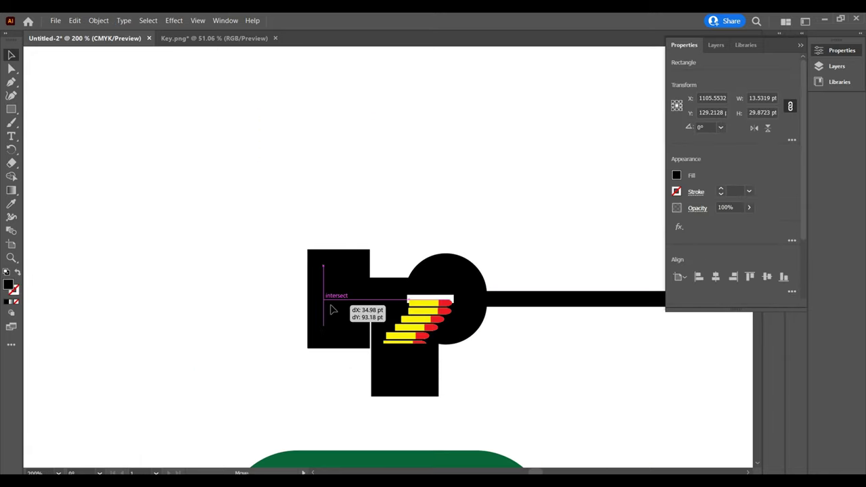
pyautogui.moveTo(331, 309); pyautogui.dragTo(353, 324)
pyautogui.click(675, 176)
pyautogui.click(558, 216)
pyautogui.click(636, 393)
# - Move the gun group left and down toward the turret
pyautogui.hotkey('ctrl', '-')
pyautogui.hotkey('ctrl', 'shift', 'a')
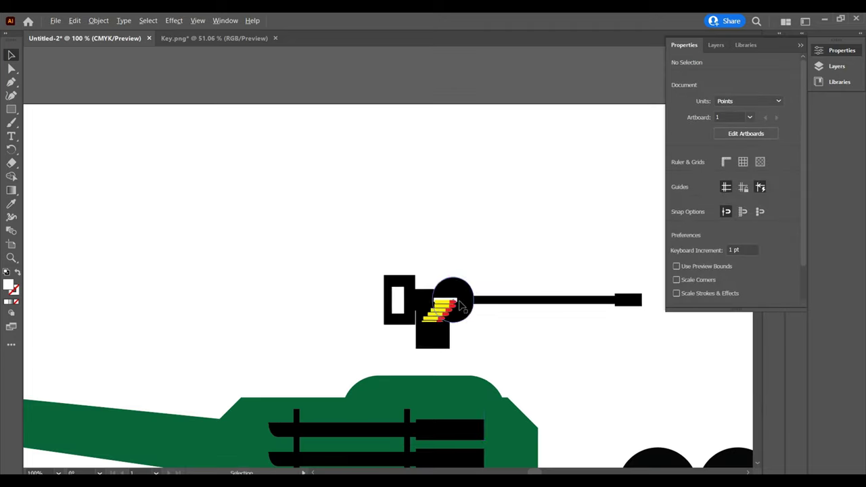
pyautogui.moveTo(462, 305); pyautogui.dragTo(323, 349)
pyautogui.hotkey('ctrl', 'shift', 'a')
# - Draw a black triangle, rotate it upright, and position it under the gun as a mount
pyautogui.press('l')
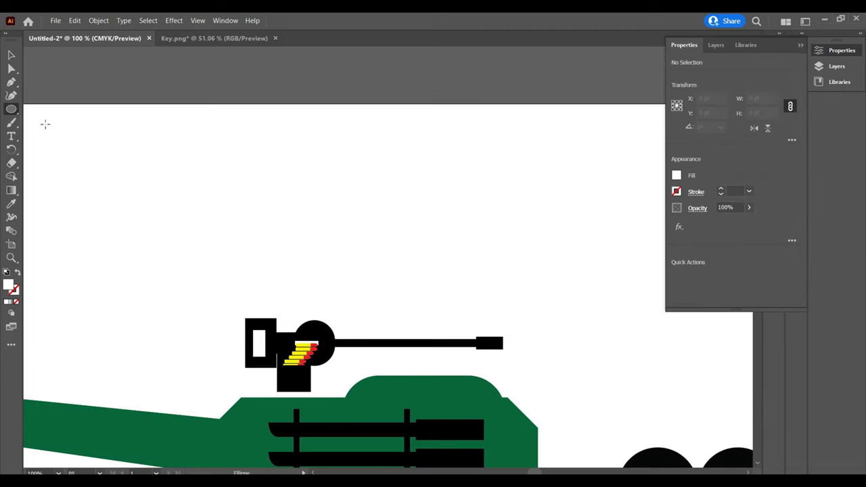
pyautogui.hotkey('ctrl', 'v')
pyautogui.click(676, 175)
pyautogui.click(575, 203)
pyautogui.press('v')
pyautogui.moveTo(218, 168); pyautogui.dragTo(292, 234)
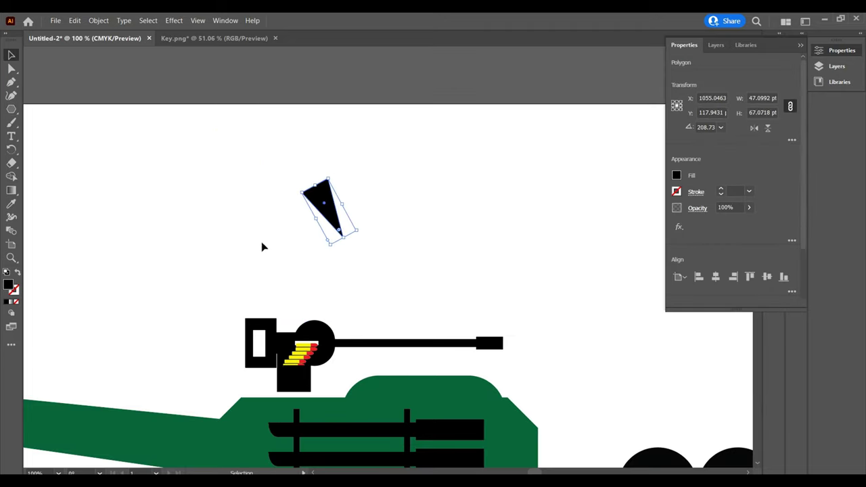
pyautogui.moveTo(358, 230); pyautogui.dragTo(315, 178)
pyautogui.moveTo(323, 210)
pyautogui.mouseDown()
pyautogui.moveTo(326, 399)
pyautogui.moveTo(332, 388)
pyautogui.mouseUp()
pyautogui.scroll(-2, 406, 349)
pyautogui.scroll(3, 405, 349)
pyautogui.moveTo(371, 284); pyautogui.dragTo(379, 304)
# - Set the whole gun group on top of the black triangle mount
pyautogui.click(466, 135)
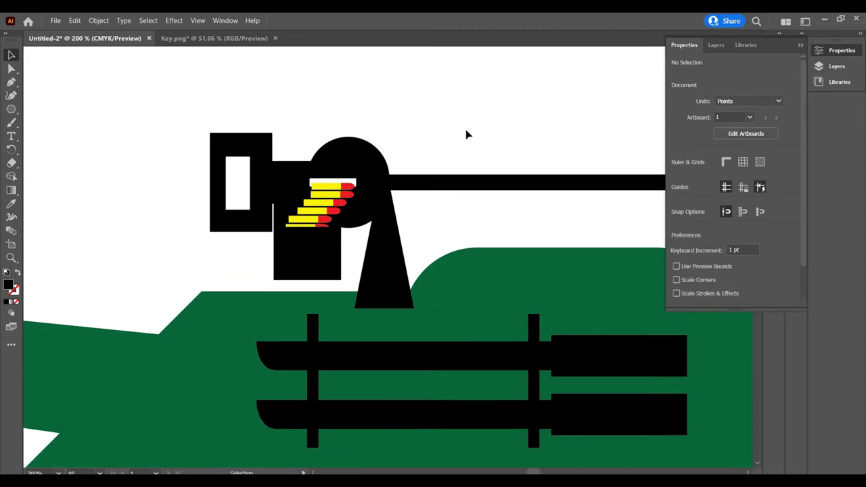
pyautogui.moveTo(233, 216); pyautogui.dragTo(58, 216)
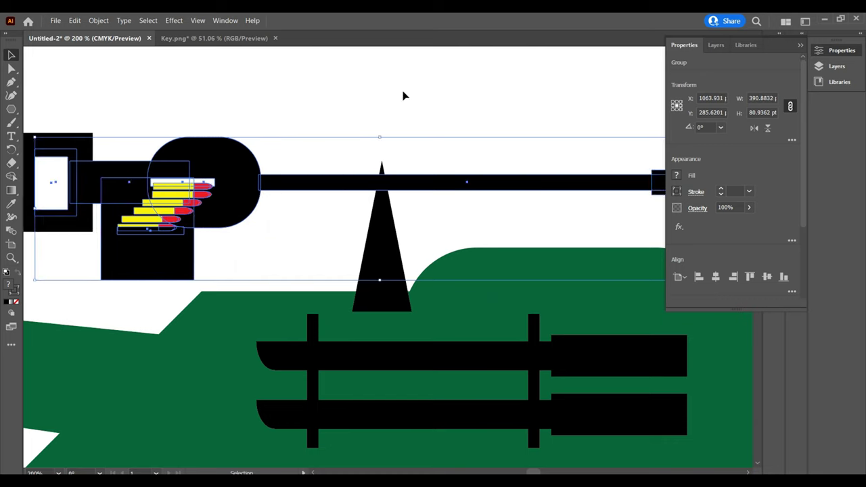
pyautogui.moveTo(251, 184); pyautogui.dragTo(409, 155)
pyautogui.scroll(-4, 444, 351)
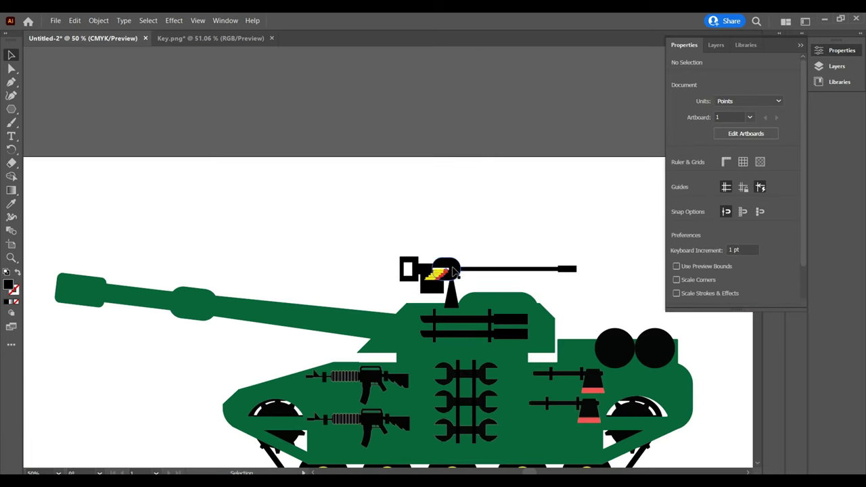
# - Drag the machine gun group right so it sits squarely on the black roof mount
pyautogui.rightClick(455, 270)
pyautogui.click(579, 388)
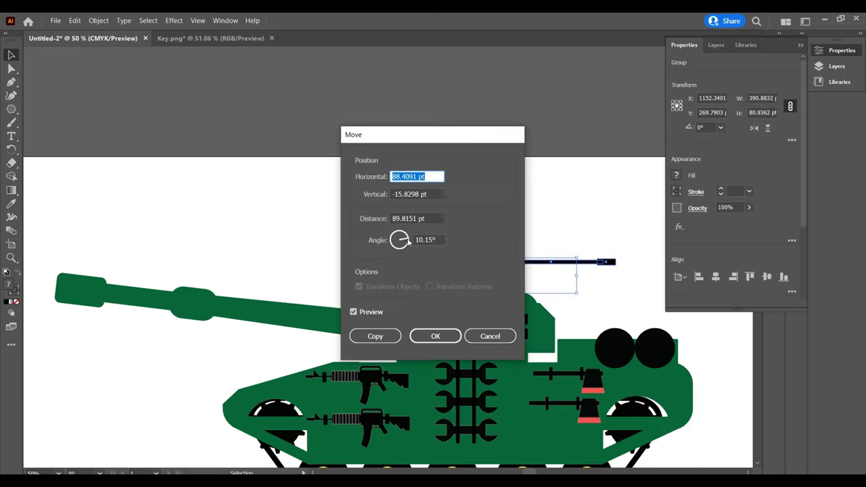
pyautogui.moveTo(408, 242); pyautogui.dragTo(390, 244)
pyautogui.click(480, 336)
pyautogui.click(599, 284)
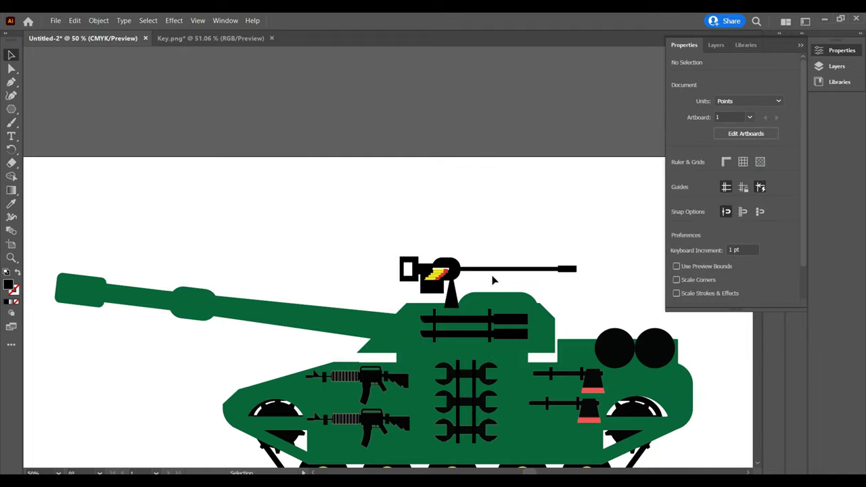
pyautogui.moveTo(466, 269); pyautogui.dragTo(546, 266)
pyautogui.click(572, 229)
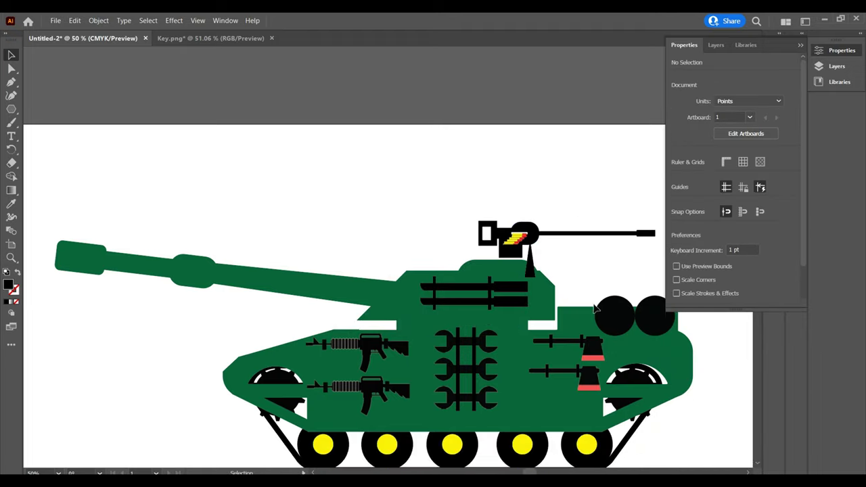
# - Deselect the gun and fit the whole artboard in view to check the finished tank
pyautogui.scroll(5, 539, 283)
pyautogui.scroll(-1, 538, 283)
pyautogui.scroll(-1, 548, 267)
pyautogui.scroll(-1, 548, 267)
pyautogui.click(487, 223)
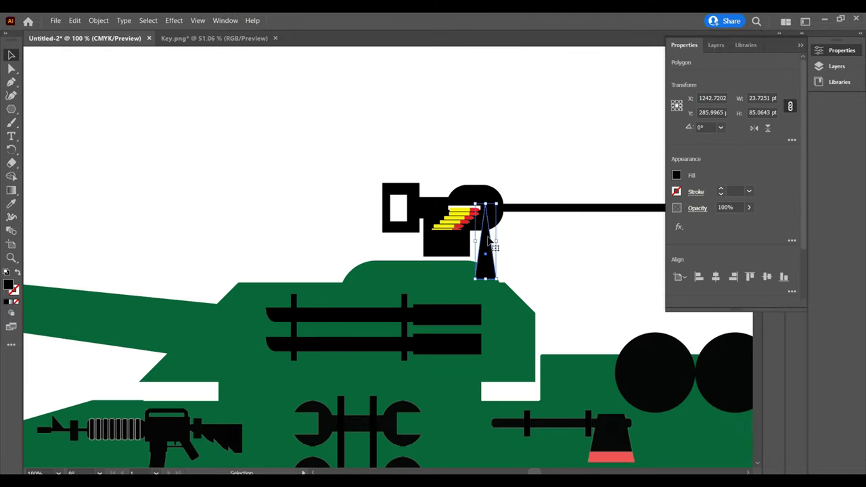
pyautogui.hotkey('ctrl', 'shift', 'a')
pyautogui.hotkey('ctrl', '0')
pyautogui.click(757, 303)
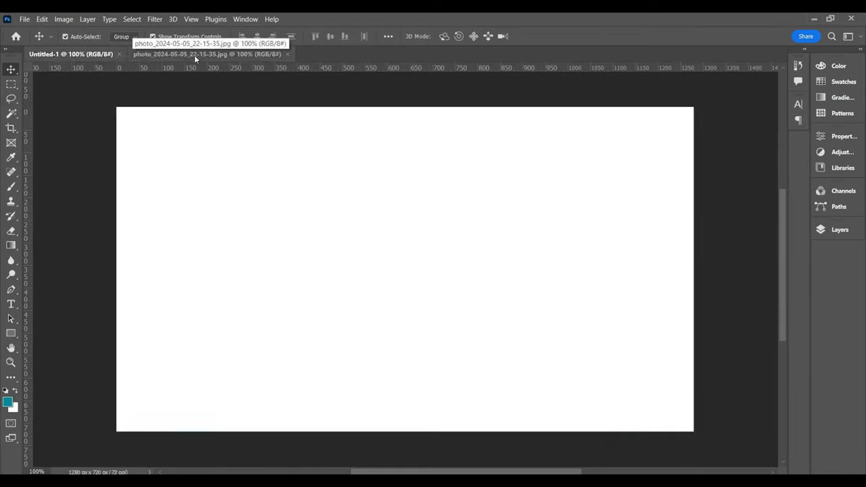
# - Place the teal forest landscape photo into the Untitled-1 document
pyautogui.moveTo(194, 55); pyautogui.dragTo(203, 75)
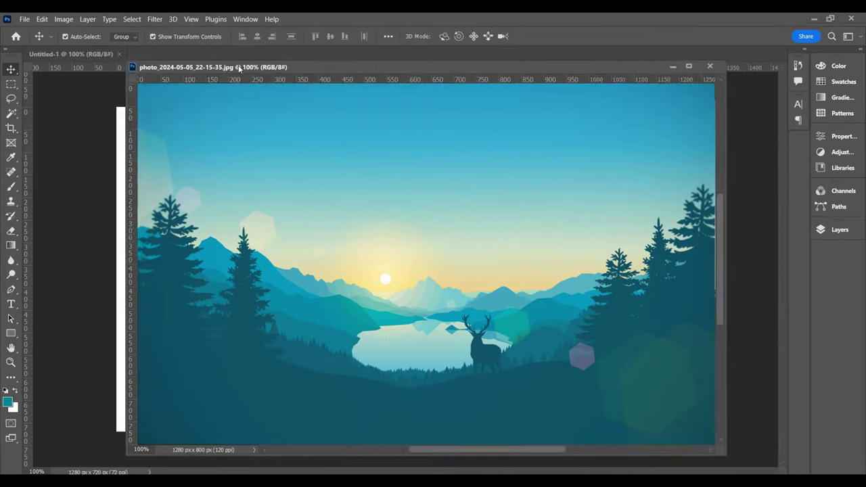
pyautogui.moveTo(473, 270); pyautogui.dragTo(416, 216)
pyautogui.hotkey('ctrl', 'o')
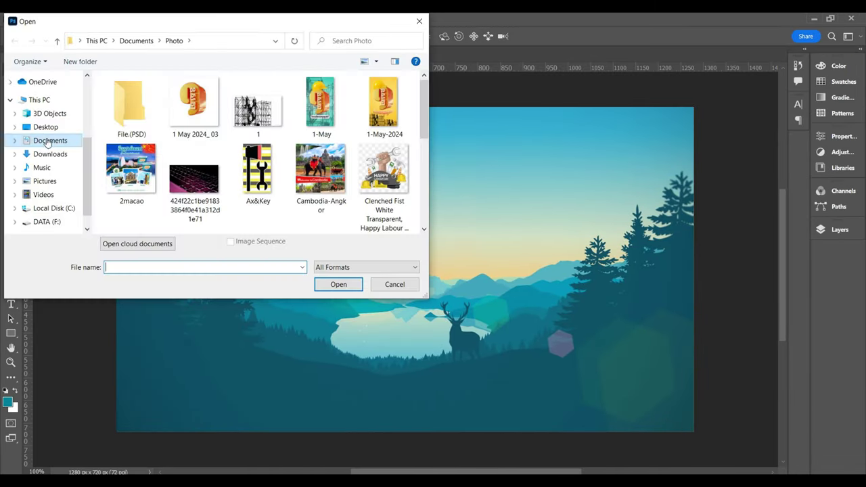
pyautogui.scroll(-2, 263, 155)
pyautogui.click(50, 140)
pyautogui.press('Escape')
# - Drag the tank from Tanks.png onto the landscape and add a white 4 px Stroke effect
pyautogui.click(191, 53)
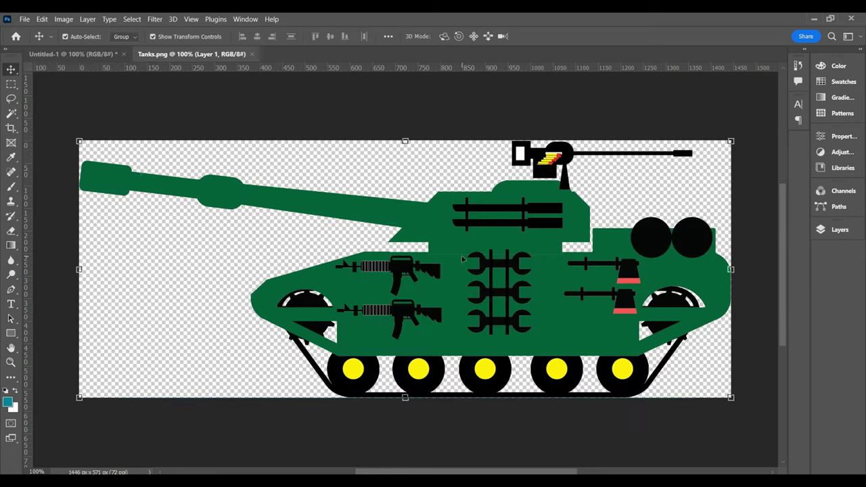
pyautogui.moveTo(473, 284)
pyautogui.mouseDown()
pyautogui.moveTo(552, 306)
pyautogui.moveTo(575, 345)
pyautogui.mouseUp()
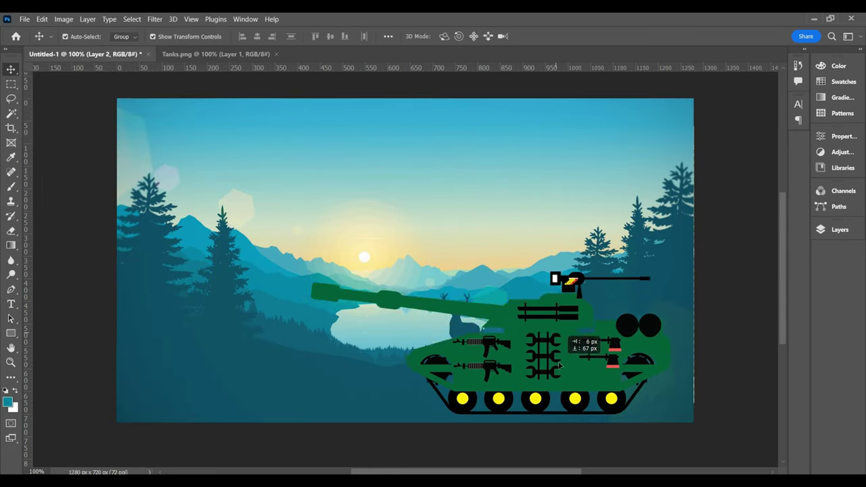
pyautogui.click(839, 230)
pyautogui.click(715, 449)
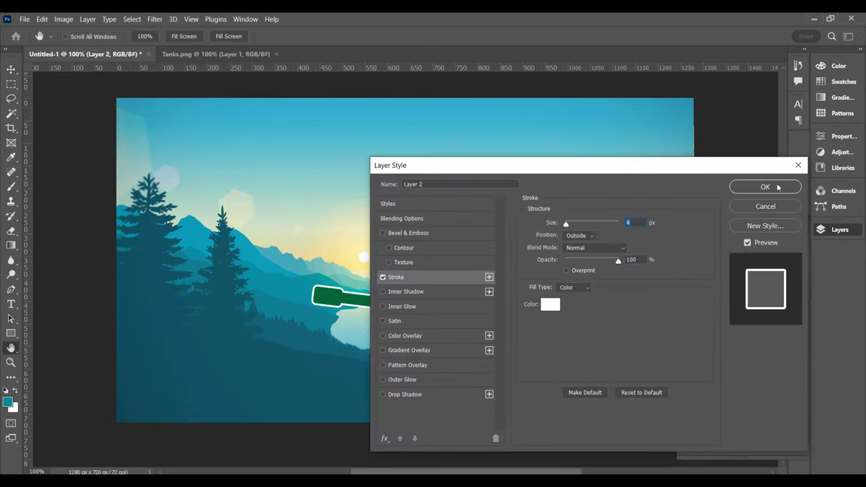
# - Remove the white background from the explosion image using the Remove Background quick action
pyautogui.press('v')
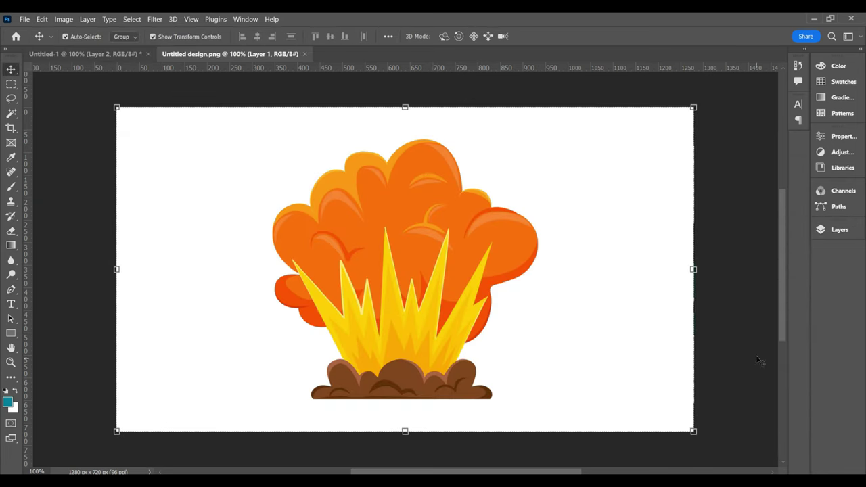
pyautogui.click(842, 113)
pyautogui.click(843, 136)
pyautogui.scroll(-1, 718, 292)
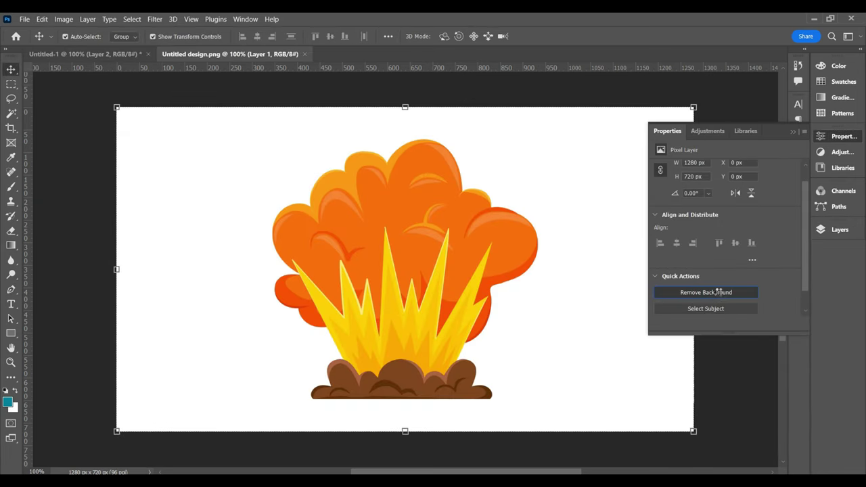
pyautogui.click(720, 292)
# - Bring the explosion into the tank scene, scaling and tilting it onto the barrel tip
pyautogui.moveTo(695, 110); pyautogui.dragTo(350, 298)
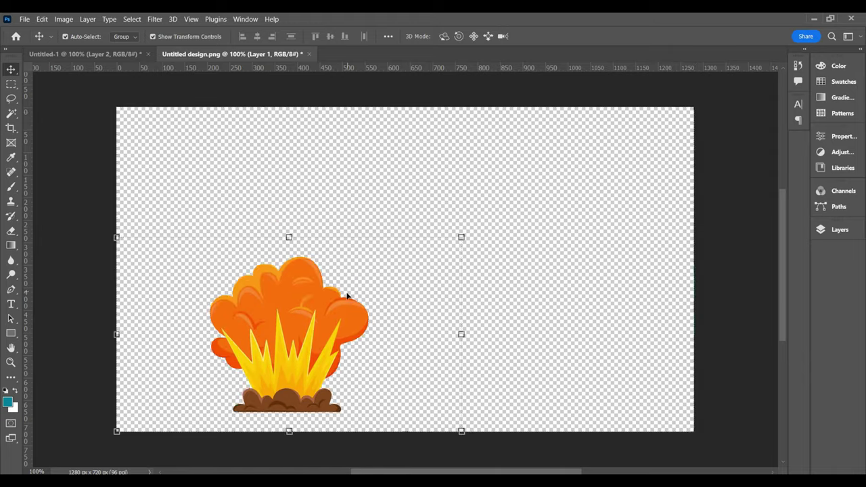
pyautogui.moveTo(244, 352); pyautogui.dragTo(419, 270)
pyautogui.moveTo(532, 359); pyautogui.dragTo(319, 363)
pyautogui.click(319, 299)
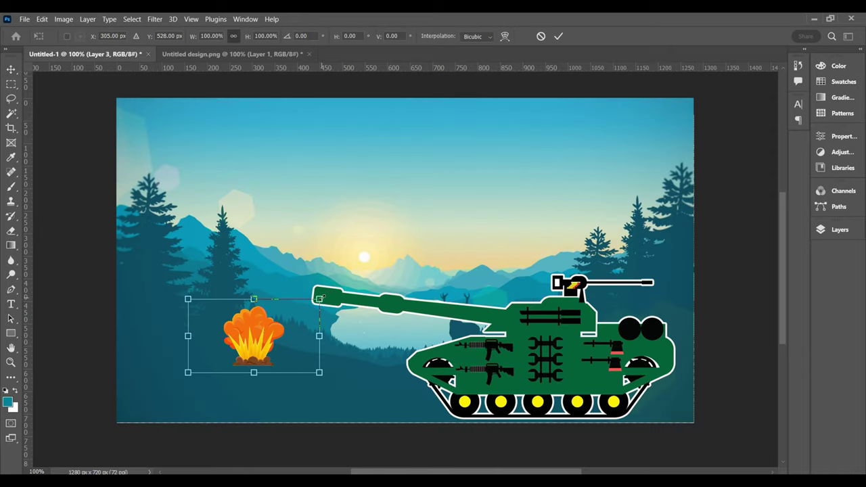
pyautogui.moveTo(331, 291)
pyautogui.mouseDown()
pyautogui.moveTo(318, 385)
pyautogui.moveTo(298, 406)
pyautogui.mouseUp()
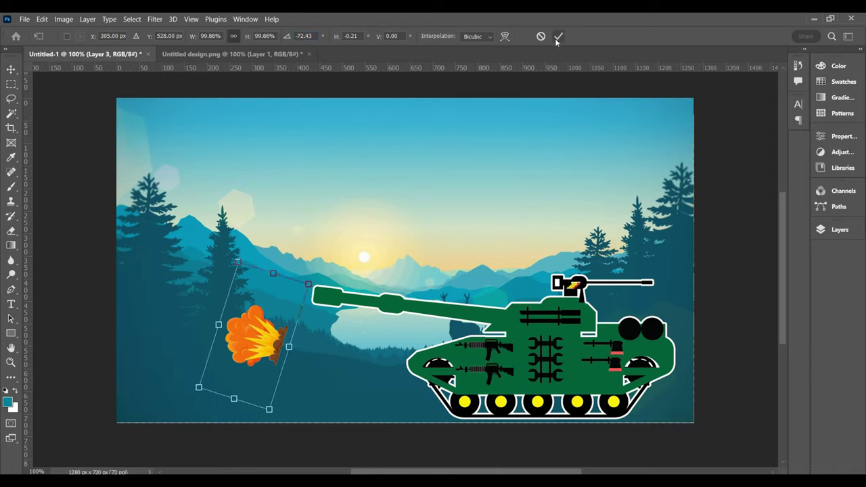
pyautogui.moveTo(253, 335); pyautogui.dragTo(284, 288)
pyautogui.press('Return')
pyautogui.moveTo(338, 212)
pyautogui.mouseDown()
pyautogui.moveTo(294, 296)
pyautogui.moveTo(357, 212)
pyautogui.mouseUp()
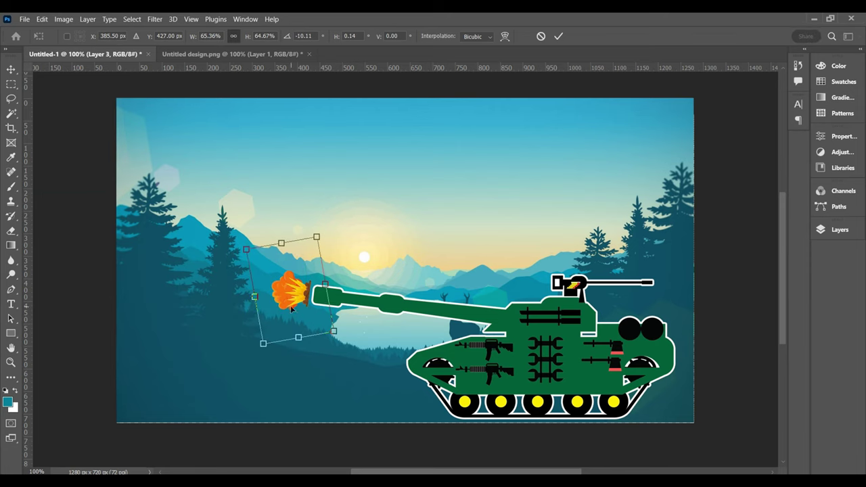
pyautogui.press('Return')
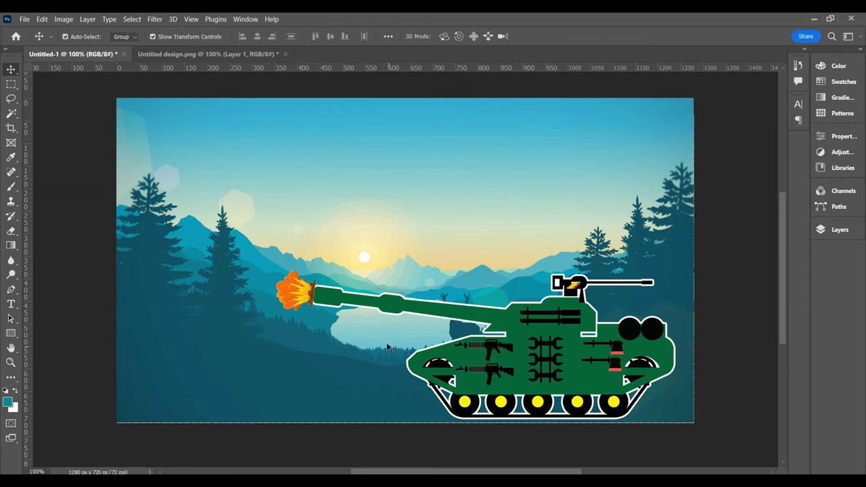
pyautogui.click(840, 230)
# - Add a white stroke to the explosion, then scale the tank to about 129% and shift it left
pyautogui.doubleClick(777, 291)
pyautogui.press('Return')
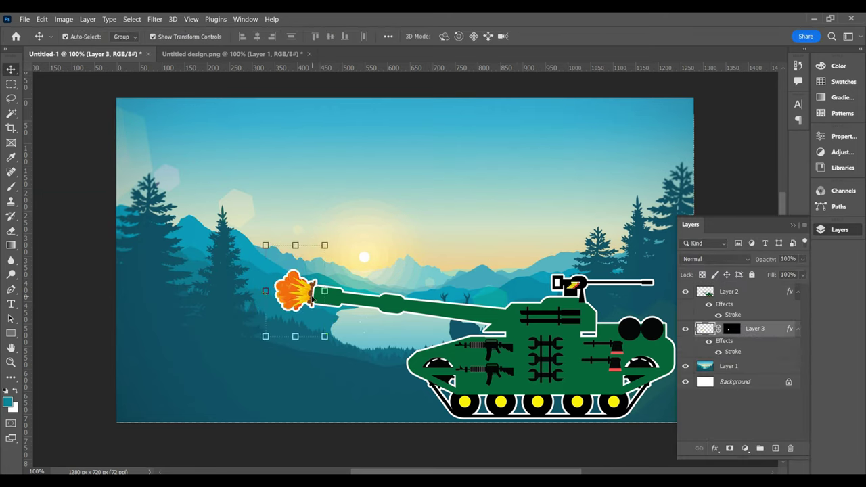
pyautogui.click(582, 443)
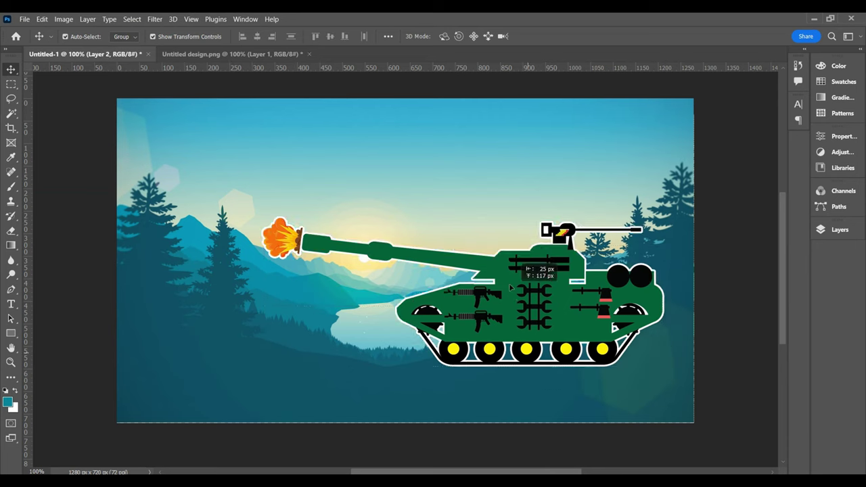
pyautogui.moveTo(264, 245); pyautogui.dragTo(158, 218)
pyautogui.click(564, 36)
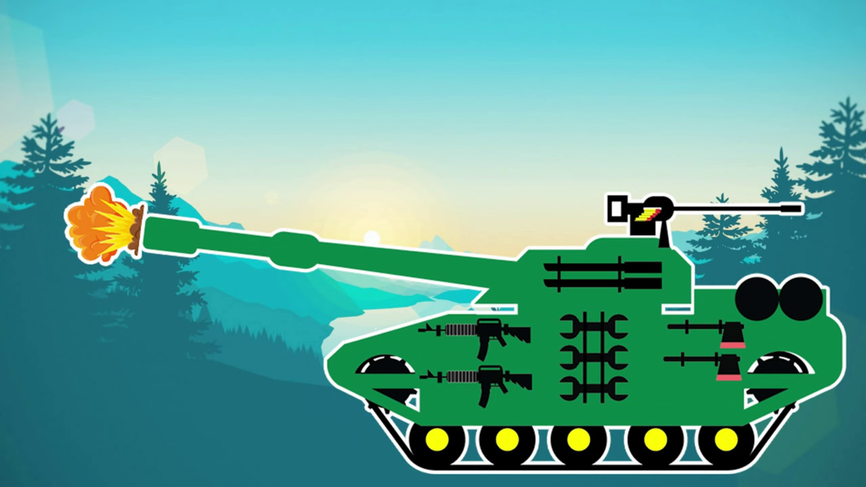